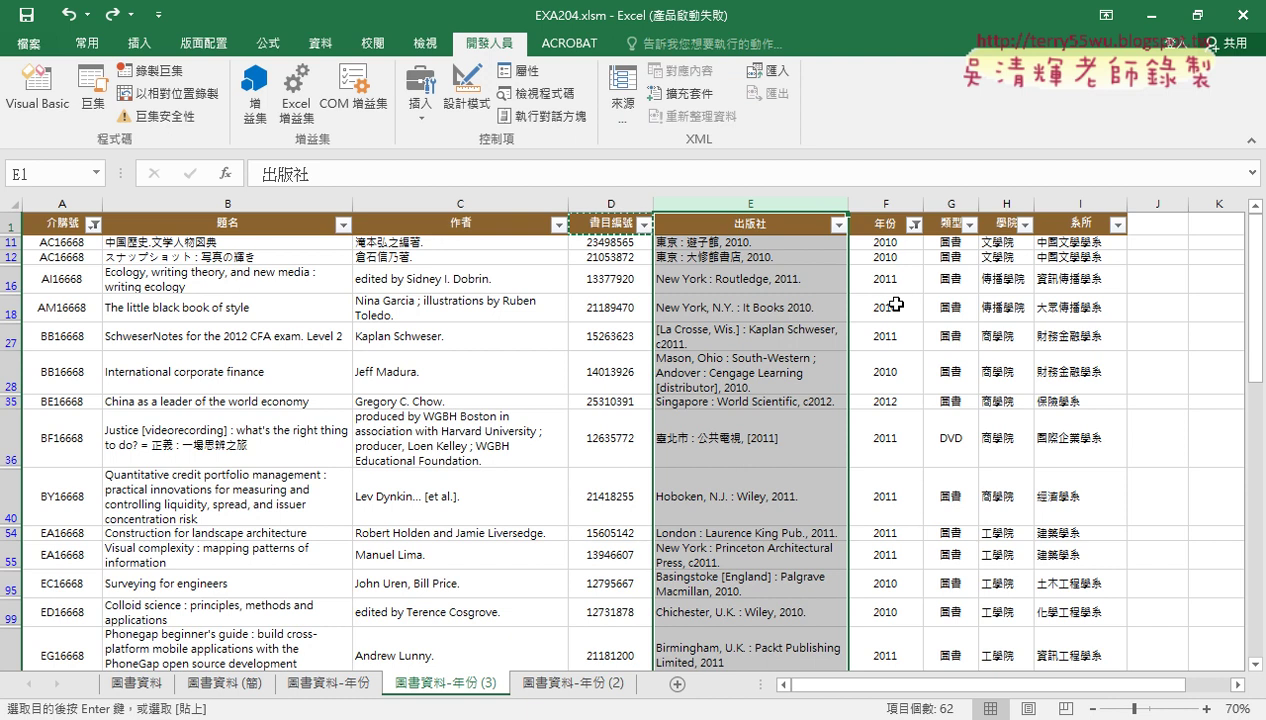
Step: Inspect the 書目編號 column's filter options, then close them without filtering
{"action": "left_click", "coordinate": [885, 204]}
{"action": "left_click_drag", "start_coordinate": [849, 230], "coordinate": [63, 199]}
{"action": "left_click", "coordinate": [64, 196]}
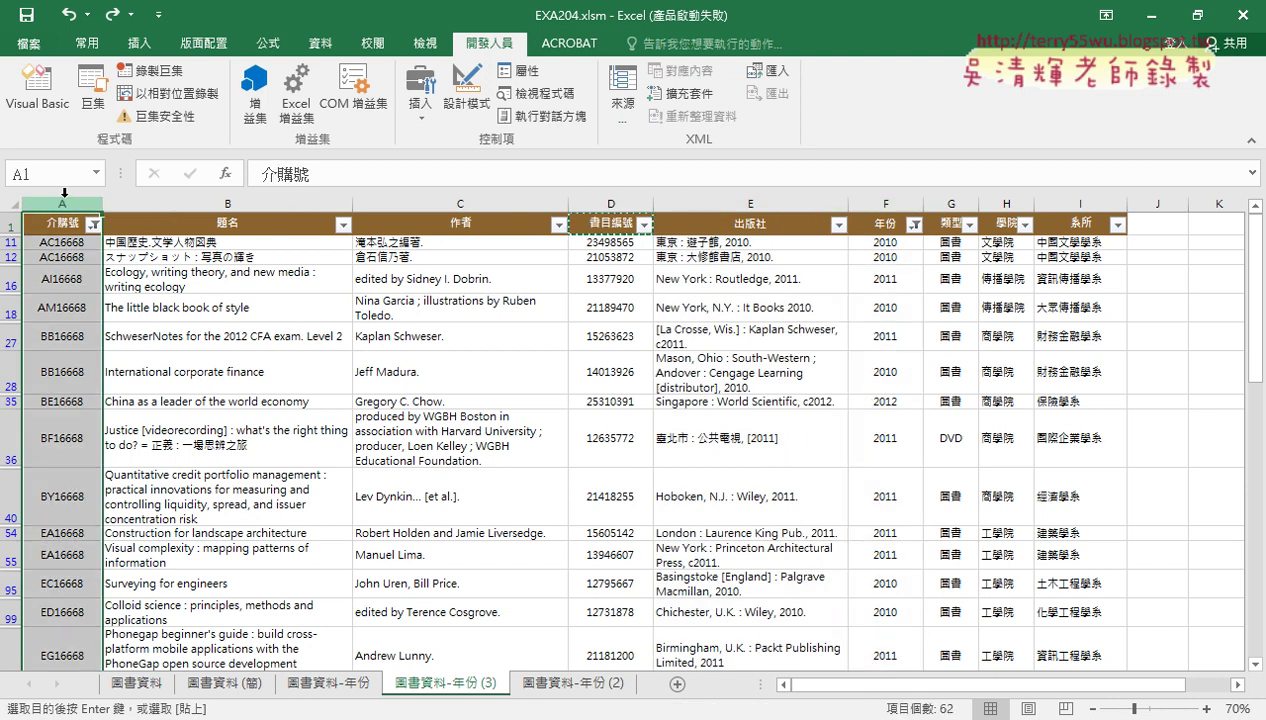
{"action": "left_click", "coordinate": [619, 216]}
{"action": "left_click", "coordinate": [644, 224]}
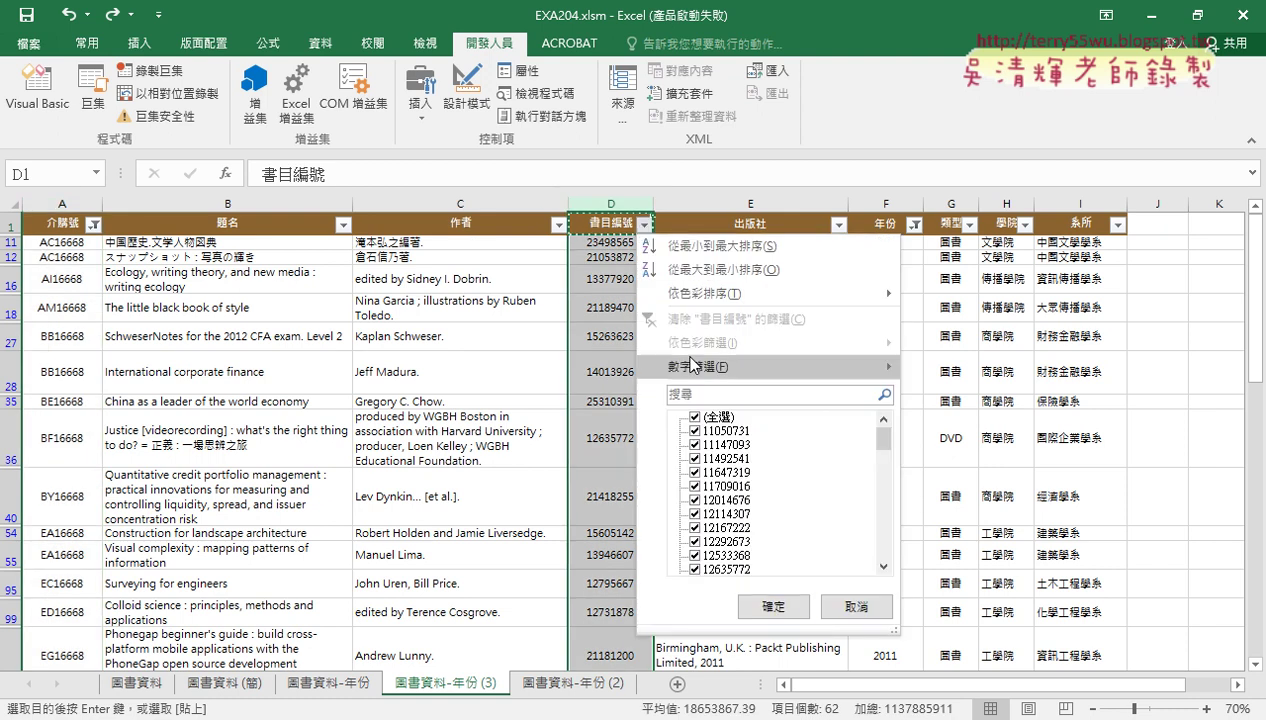
{"action": "mouse_move", "coordinate": [692, 366]}
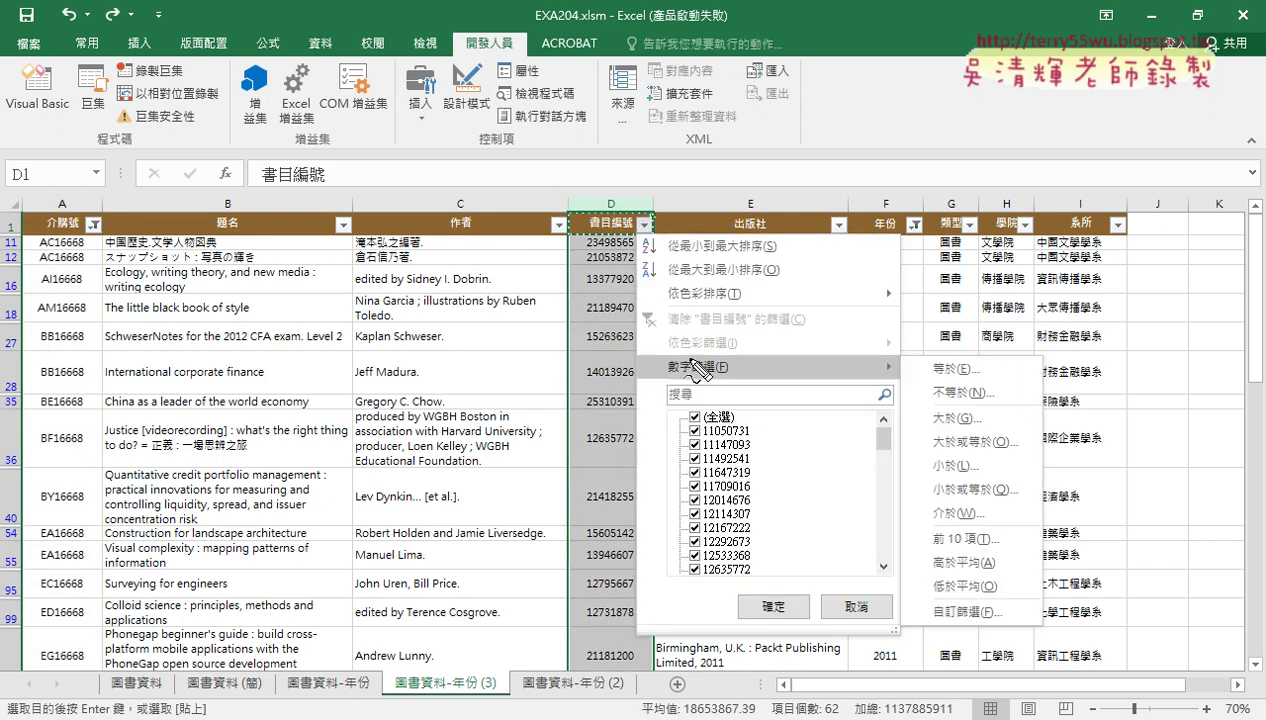
{"action": "left_click_drag", "start_coordinate": [666, 379], "coordinate": [722, 378]}
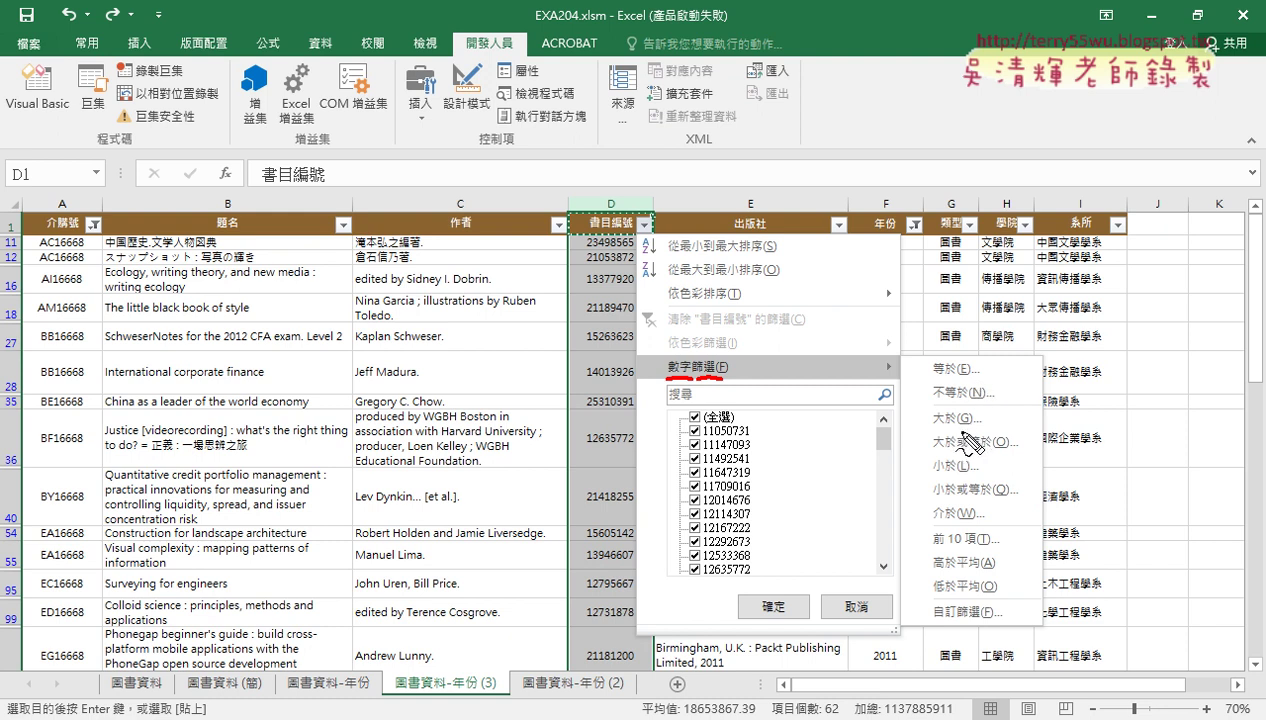
{"action": "mouse_move", "coordinate": [962, 432]}
{"action": "left_mouse_down"}
{"action": "mouse_move", "coordinate": [970, 424]}
{"action": "mouse_move", "coordinate": [974, 462]}
{"action": "left_mouse_up"}
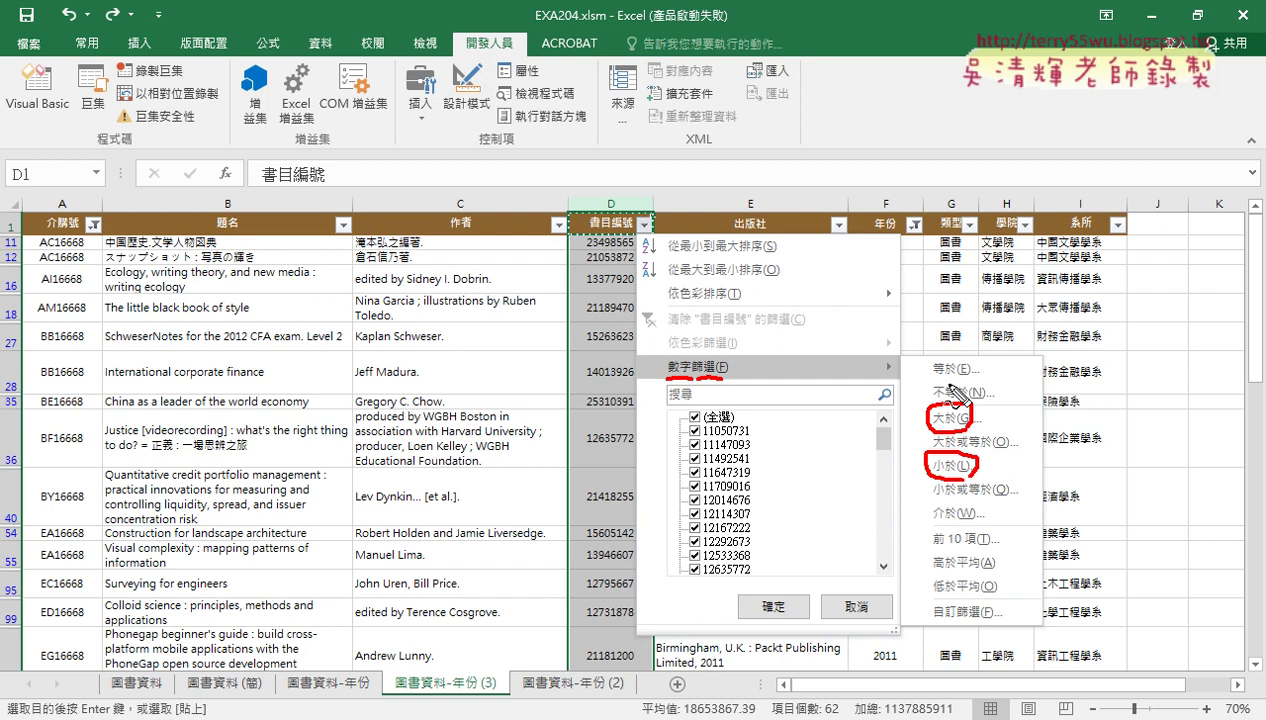
{"action": "key", "text": "Escape"}
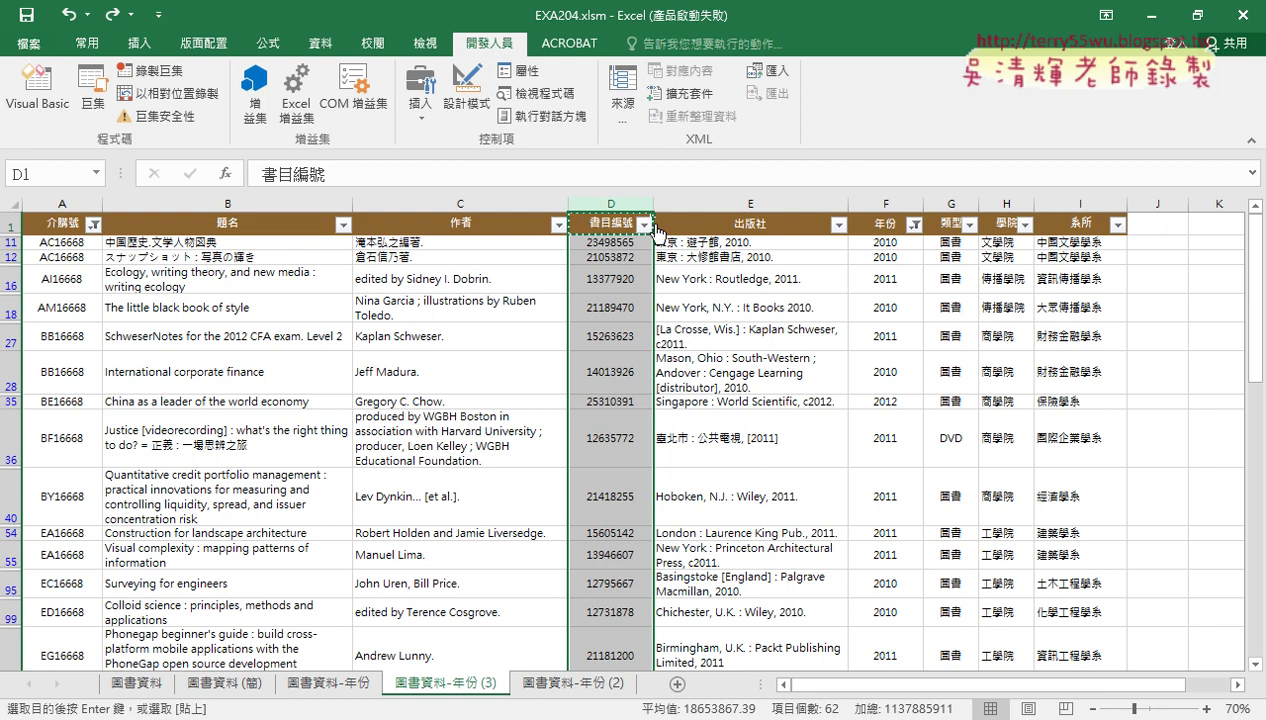
Step: Insert a blank column E before the 出版社 column
{"action": "left_click", "coordinate": [688, 203]}
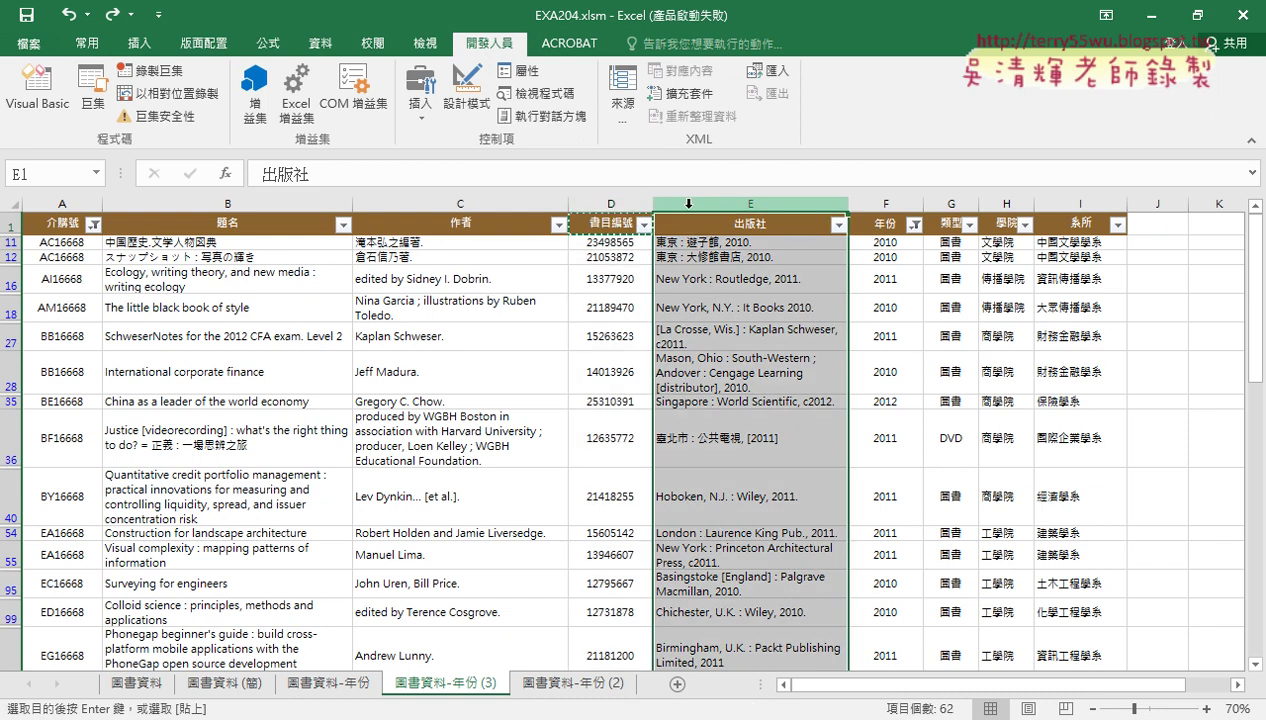
{"action": "right_click", "coordinate": [688, 203]}
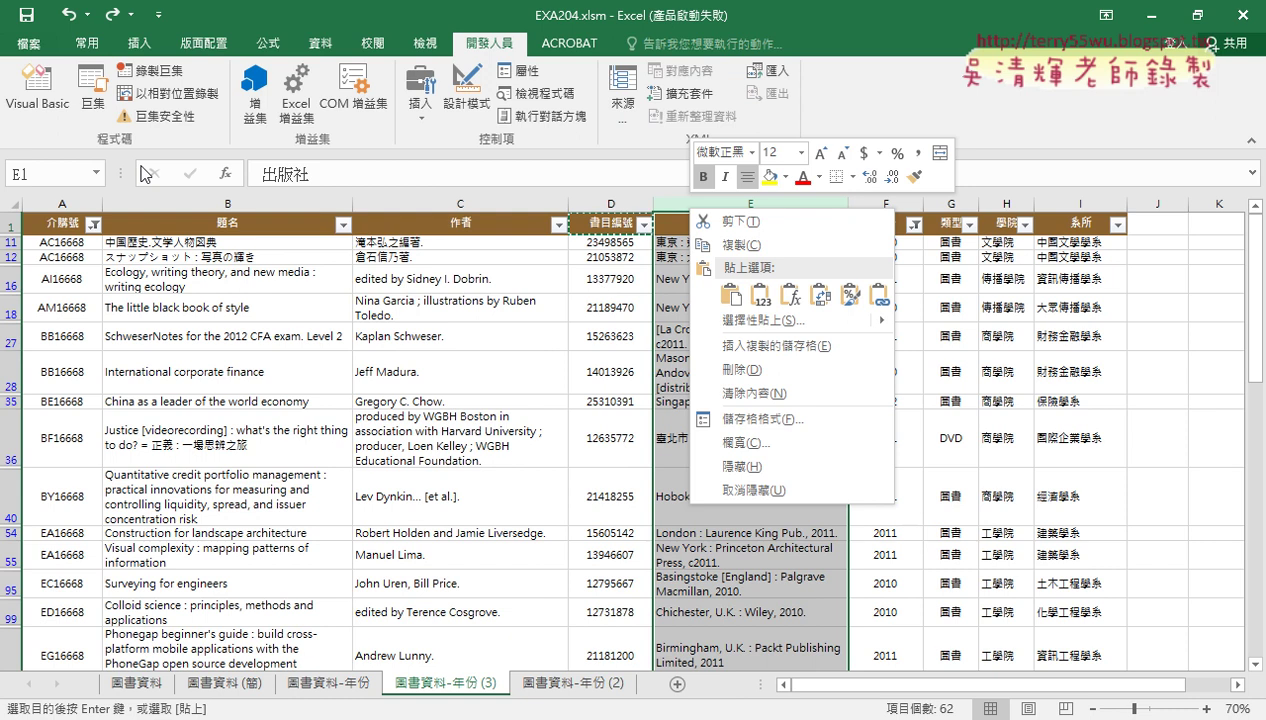
{"action": "key", "text": "Escape"}
{"action": "key", "text": "Escape"}
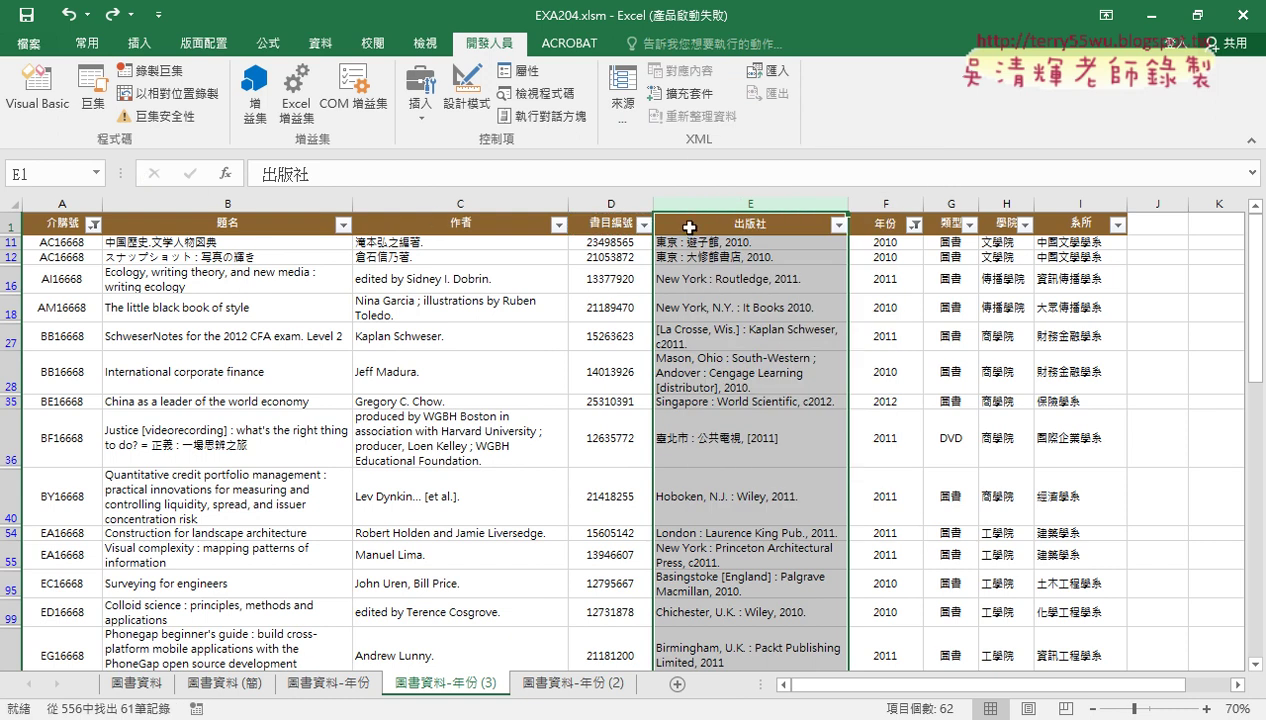
{"action": "right_click", "coordinate": [714, 205]}
{"action": "left_click", "coordinate": [766, 350]}
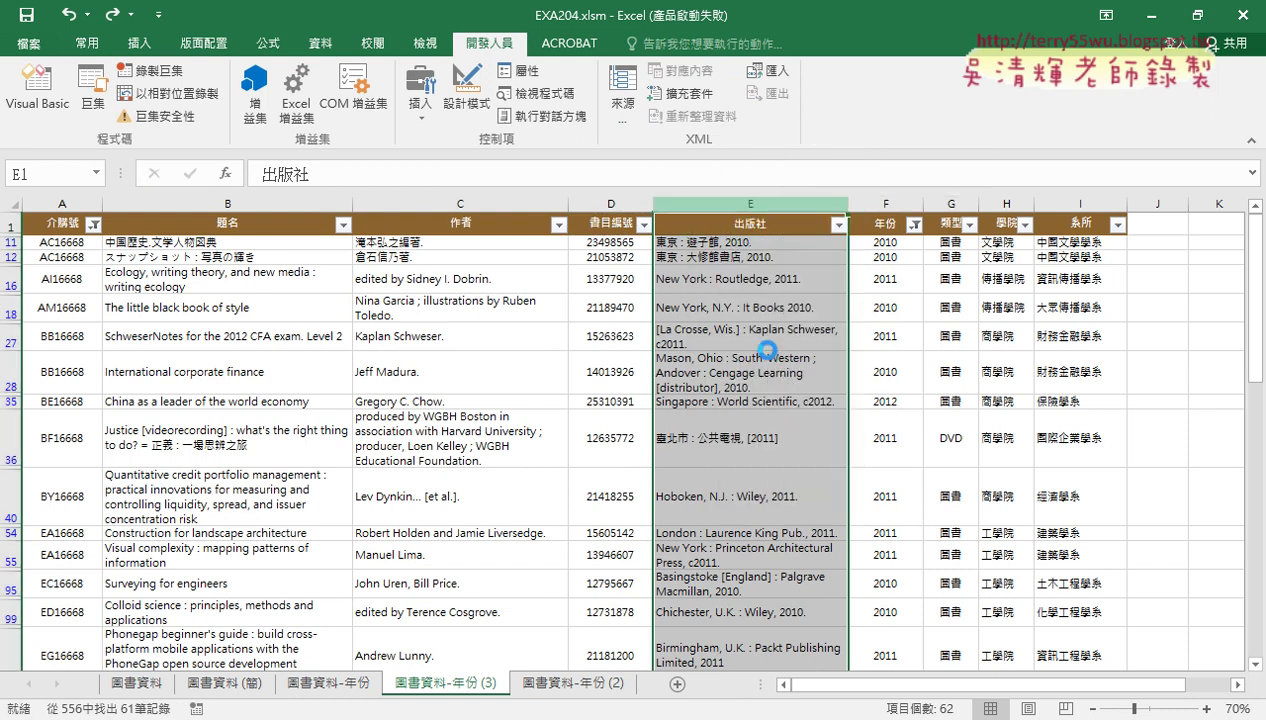
Step: Copy the 書目編號 header from D1 into E1, then check D11's number
{"action": "left_click", "coordinate": [605, 226]}
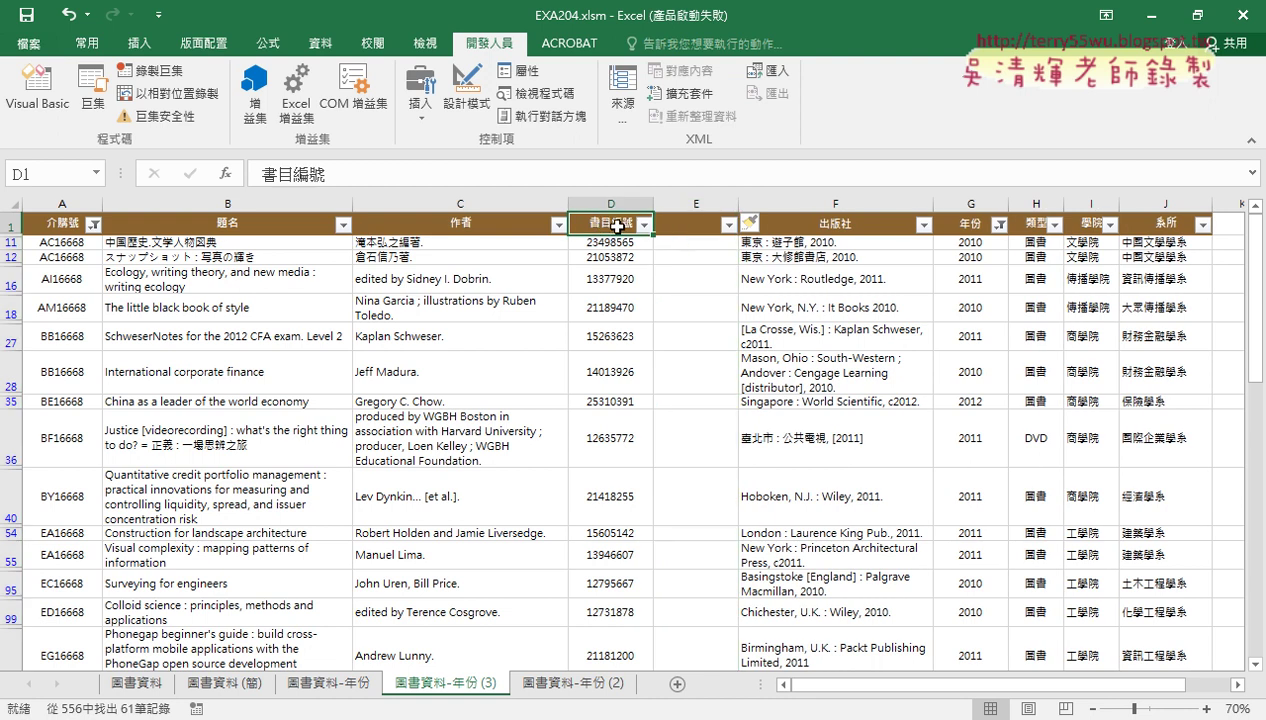
{"action": "key", "text": "ctrl+c"}
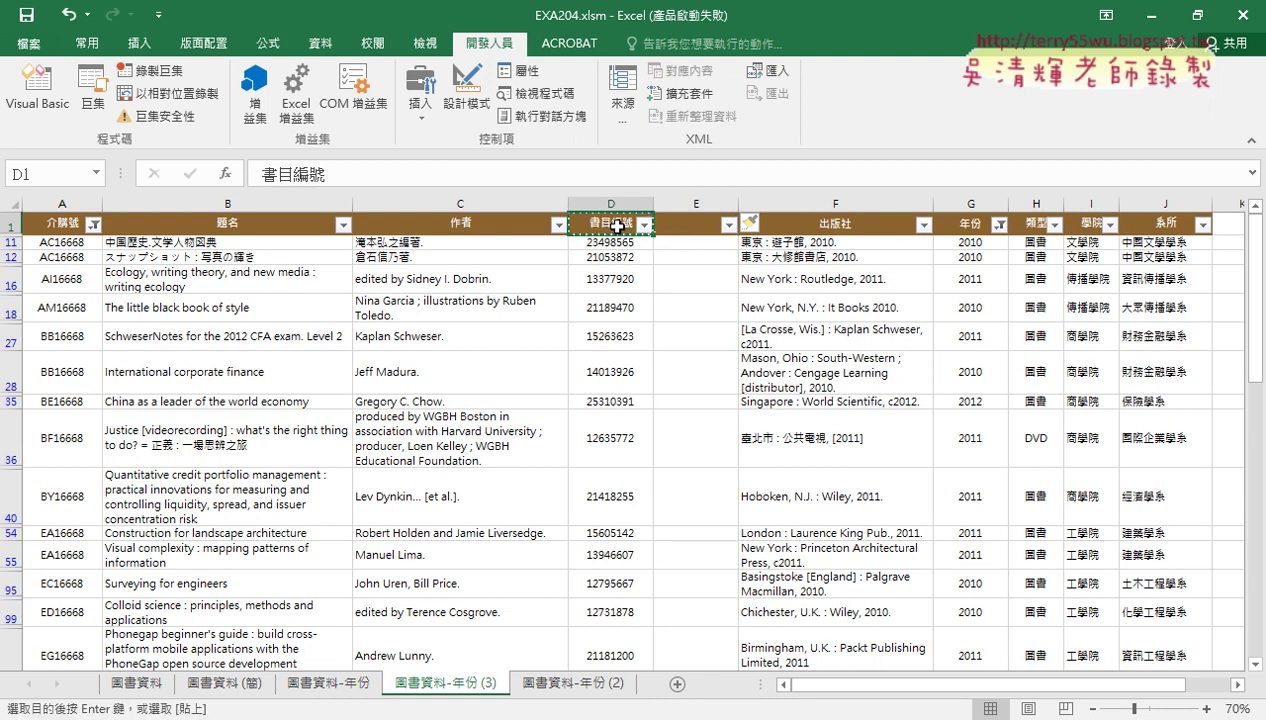
{"action": "left_click", "coordinate": [684, 229]}
{"action": "key", "text": "ctrl+v"}
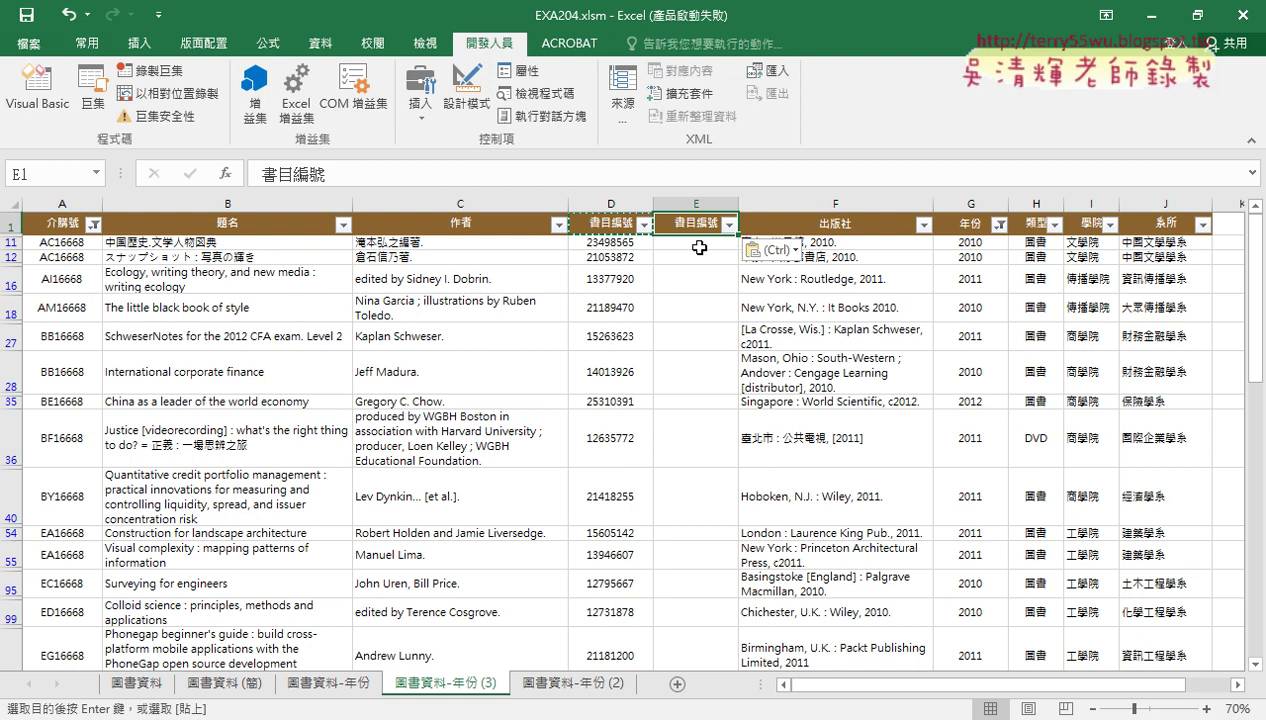
{"action": "left_click", "coordinate": [699, 247]}
{"action": "left_click", "coordinate": [591, 248]}
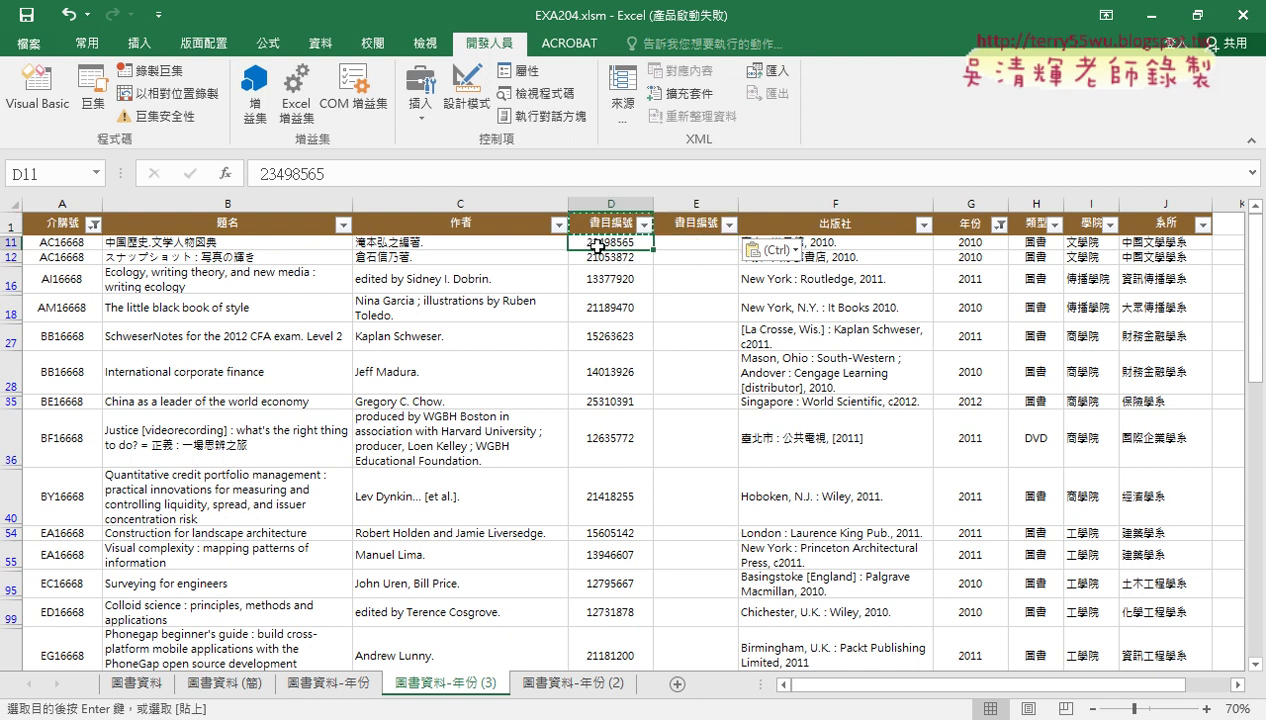
{"action": "left_click", "coordinate": [698, 245]}
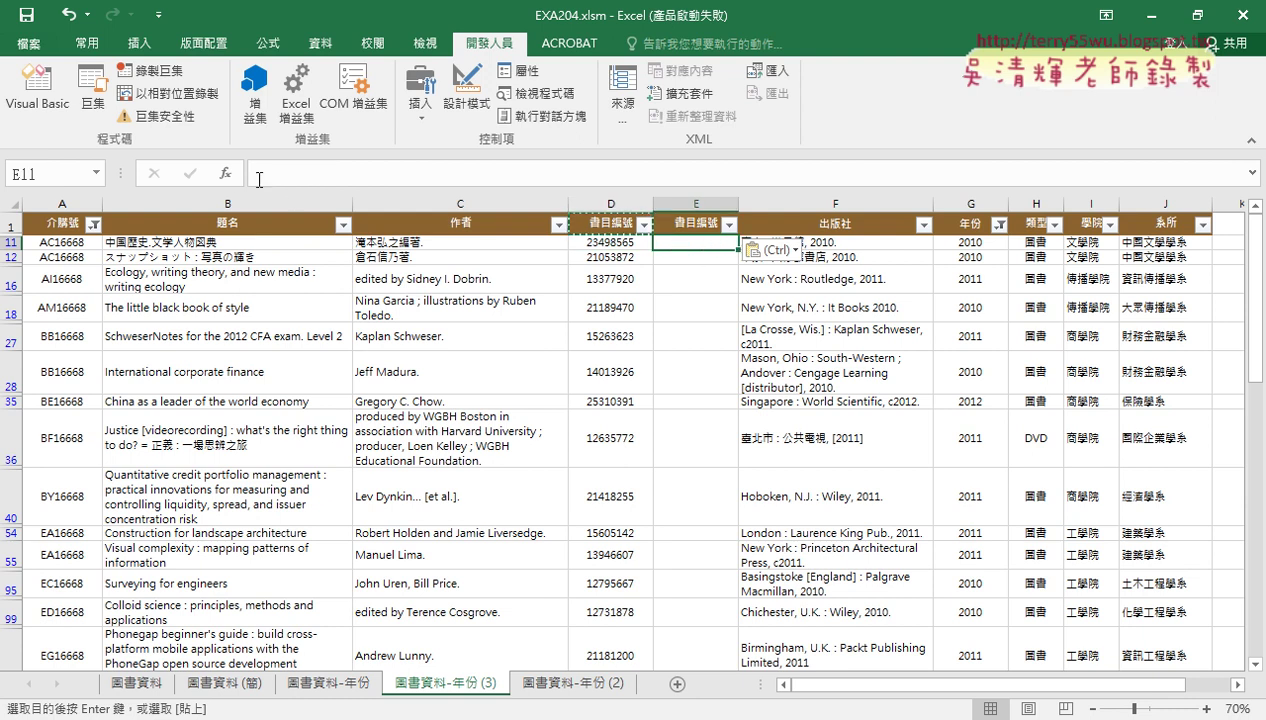
Step: Insert the TEXT function from the 文字 category into E11
{"action": "left_click", "coordinate": [225, 173]}
{"action": "left_click_drag", "start_coordinate": [806, 230], "coordinate": [793, 93]}
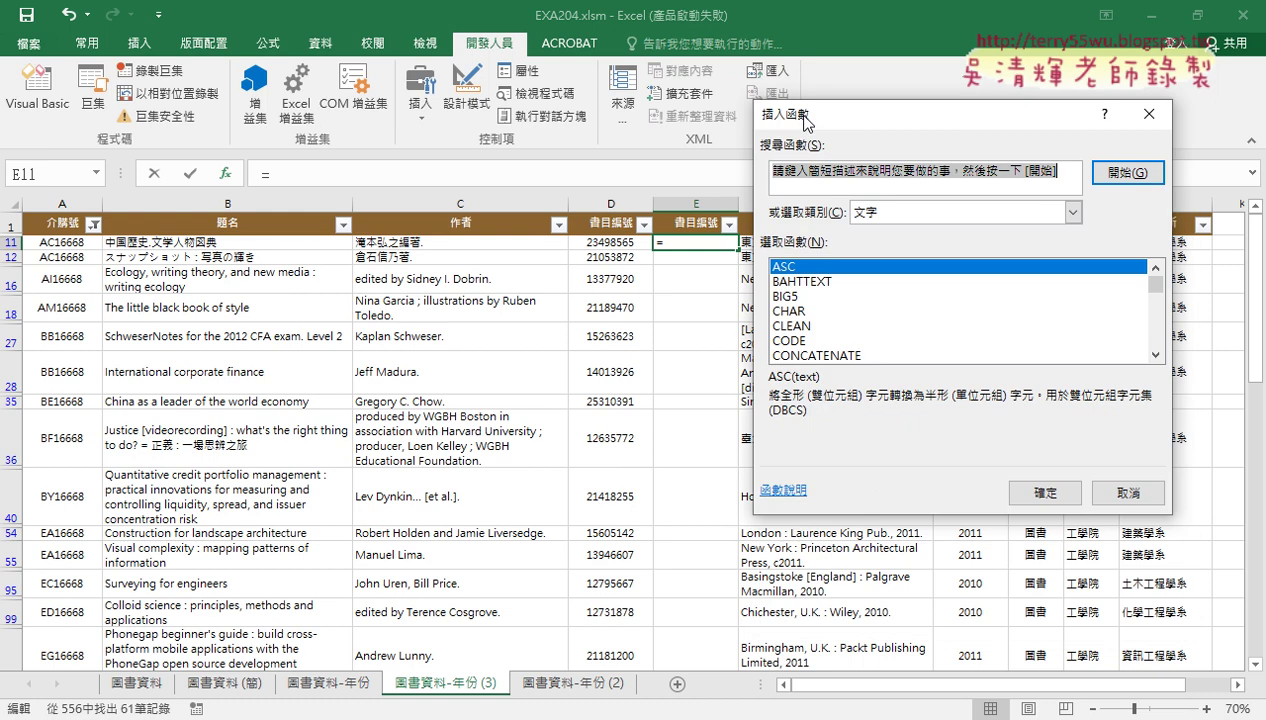
{"action": "left_click", "coordinate": [886, 199]}
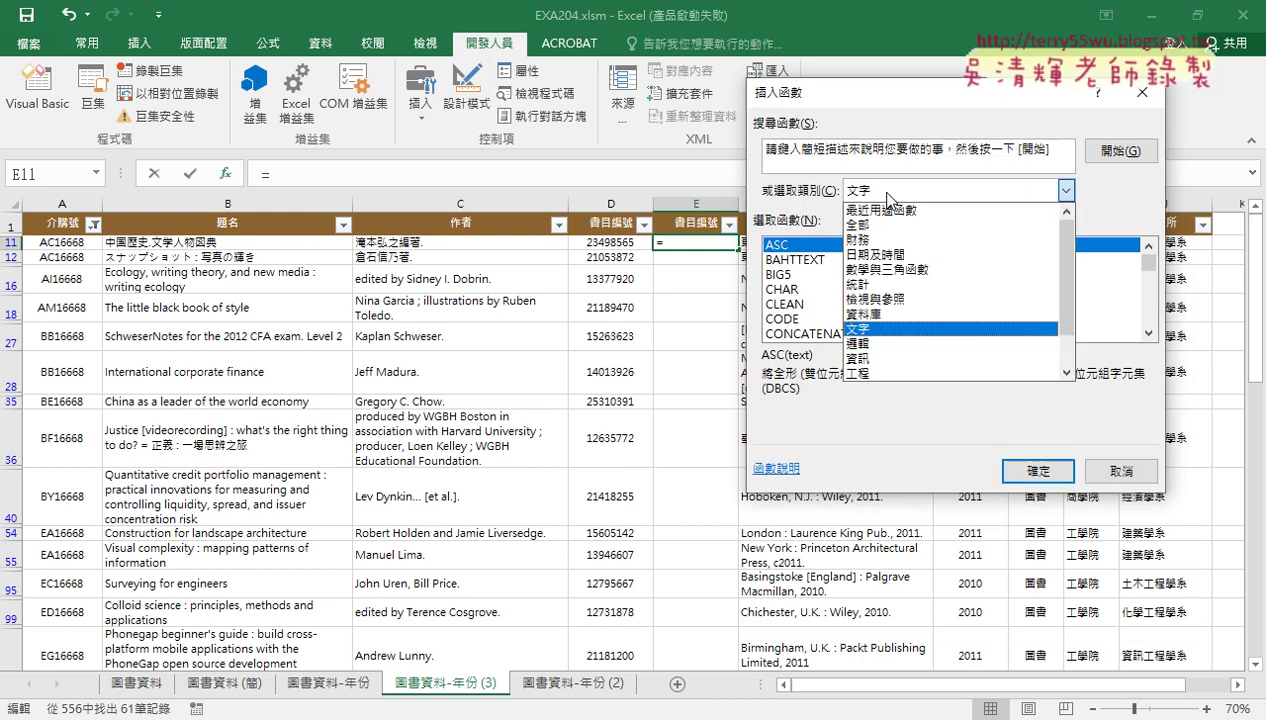
{"action": "left_click", "coordinate": [780, 274]}
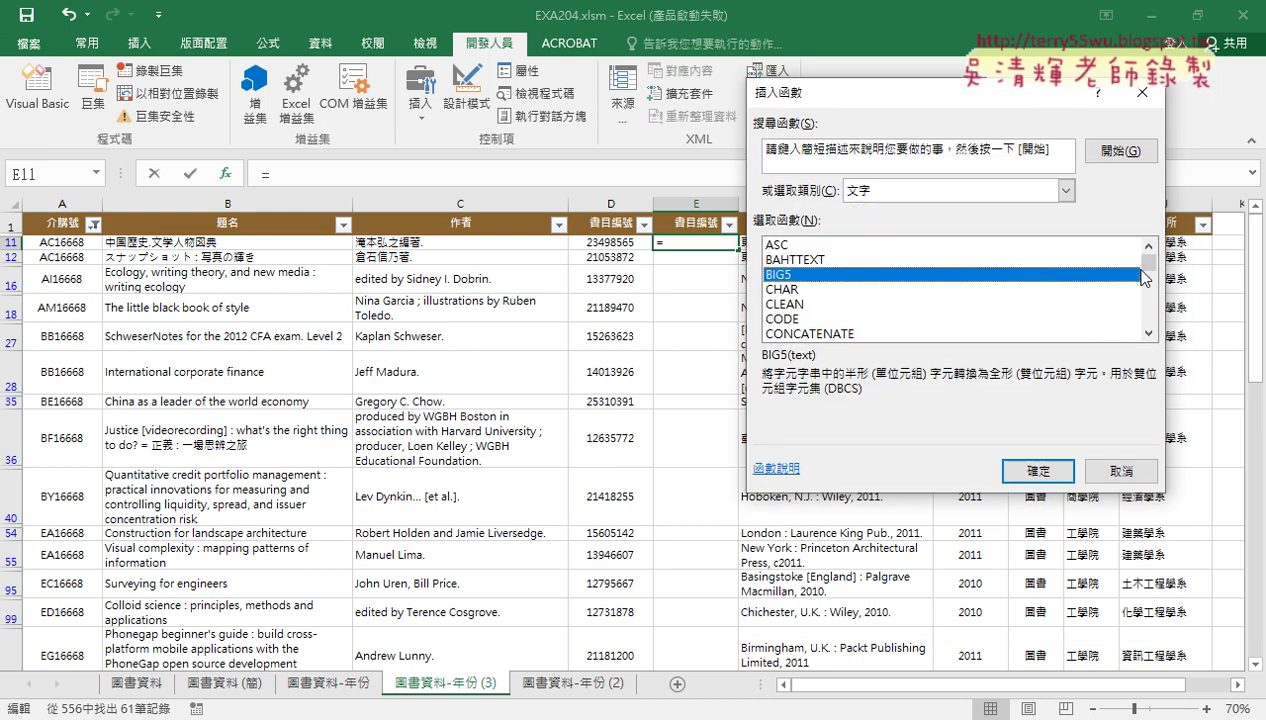
{"action": "left_click_drag", "start_coordinate": [1149, 262], "coordinate": [1150, 310]}
{"action": "left_click", "coordinate": [802, 307]}
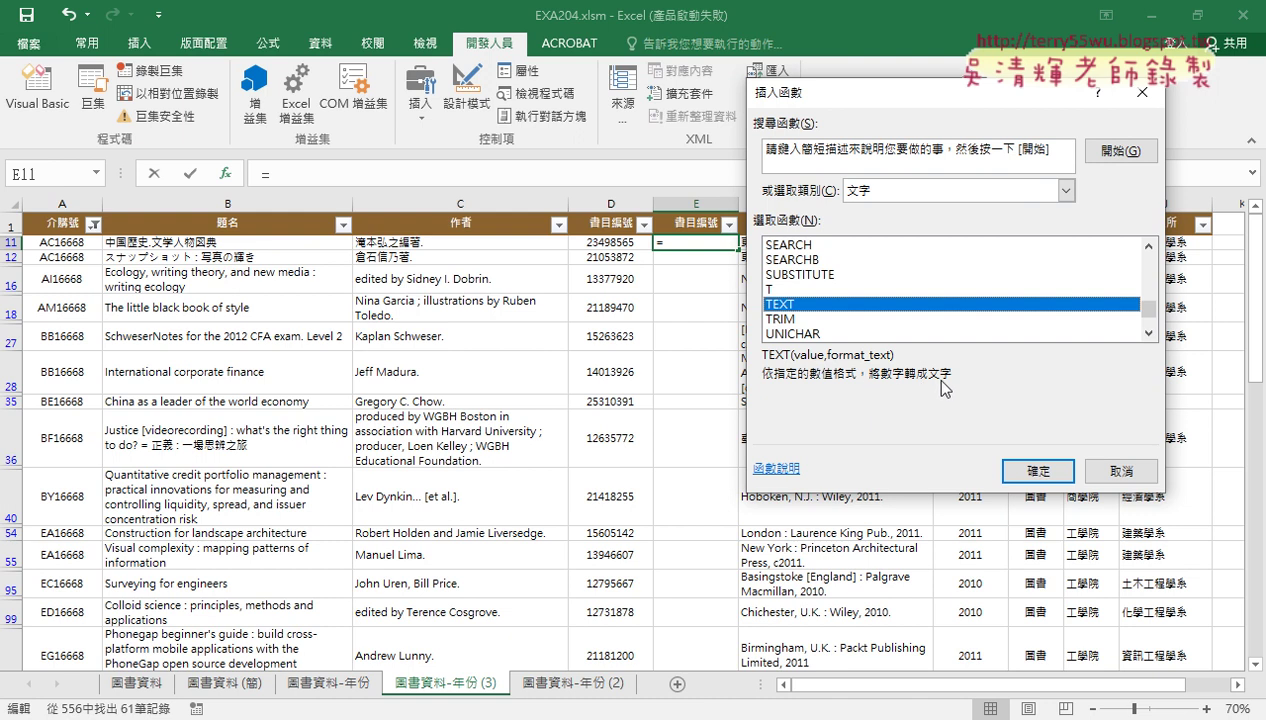
{"action": "left_click", "coordinate": [1038, 471]}
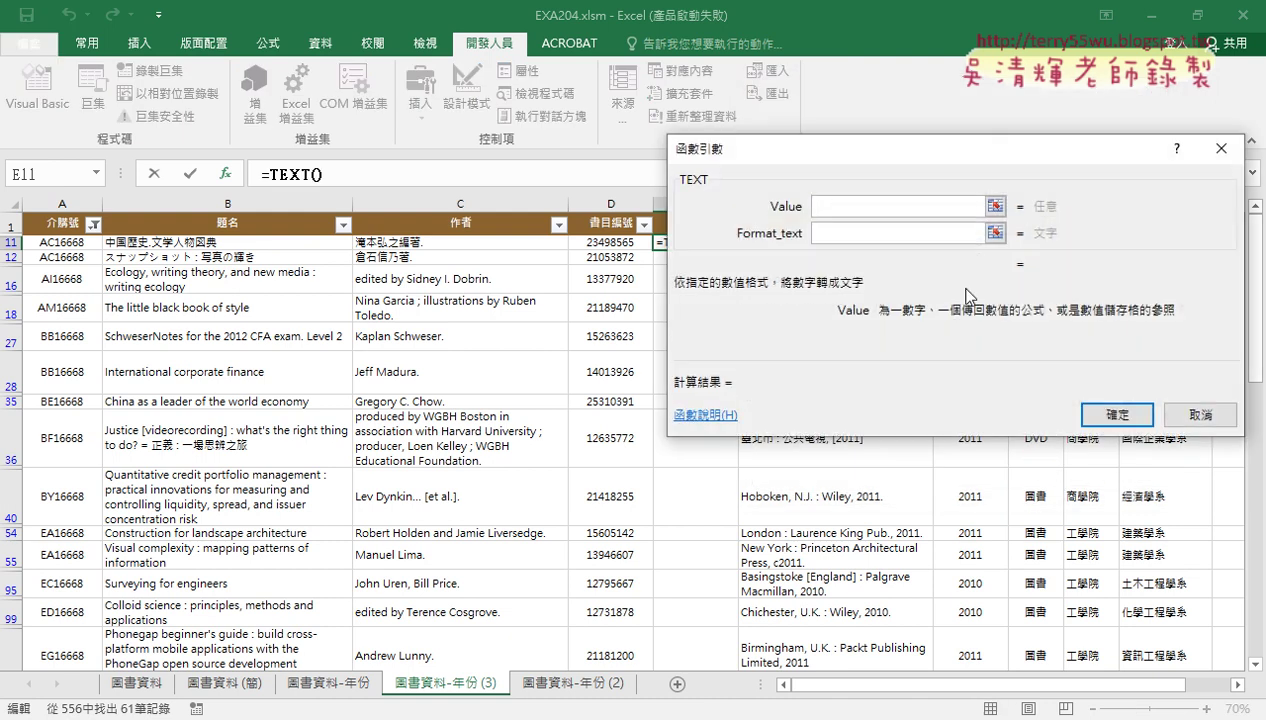
Step: Set TEXT's Value to D11 and Format_text to "00000000"
{"action": "left_click_drag", "start_coordinate": [841, 152], "coordinate": [939, 172]}
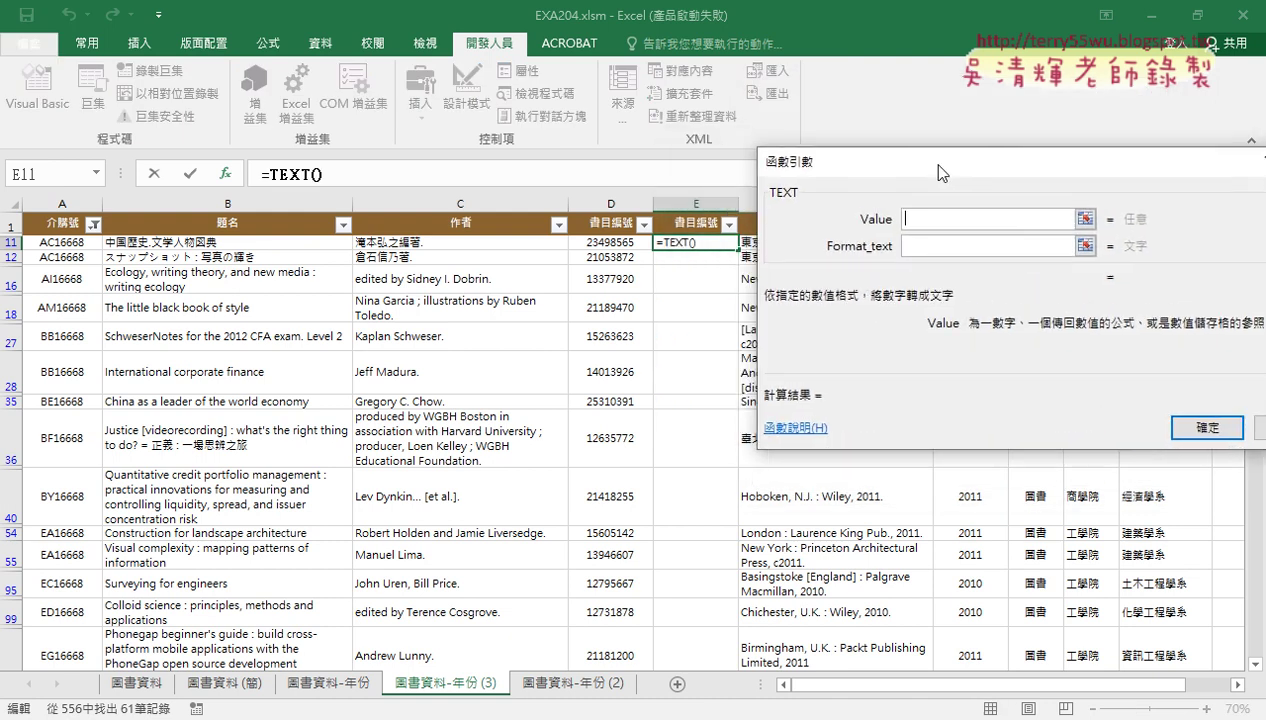
{"action": "left_click", "coordinate": [609, 242]}
{"action": "left_click", "coordinate": [950, 245]}
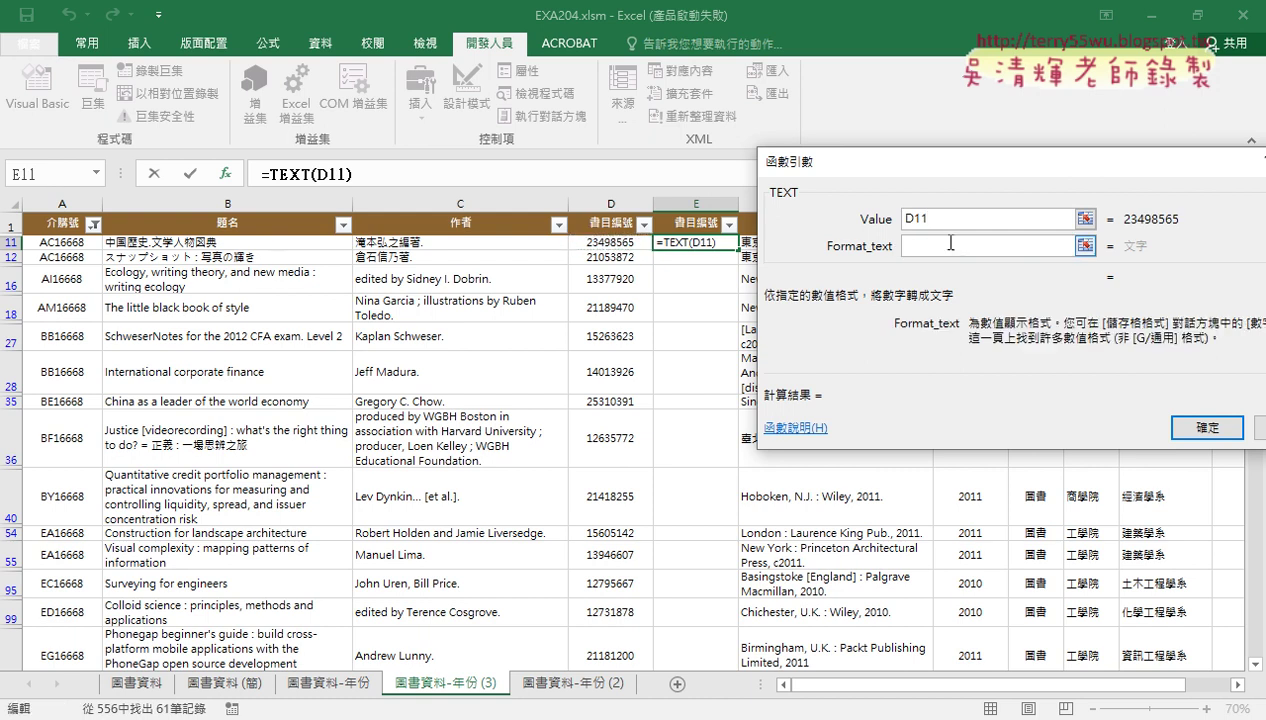
{"action": "type", "text": "\""}
{"action": "key", "text": "Left"}
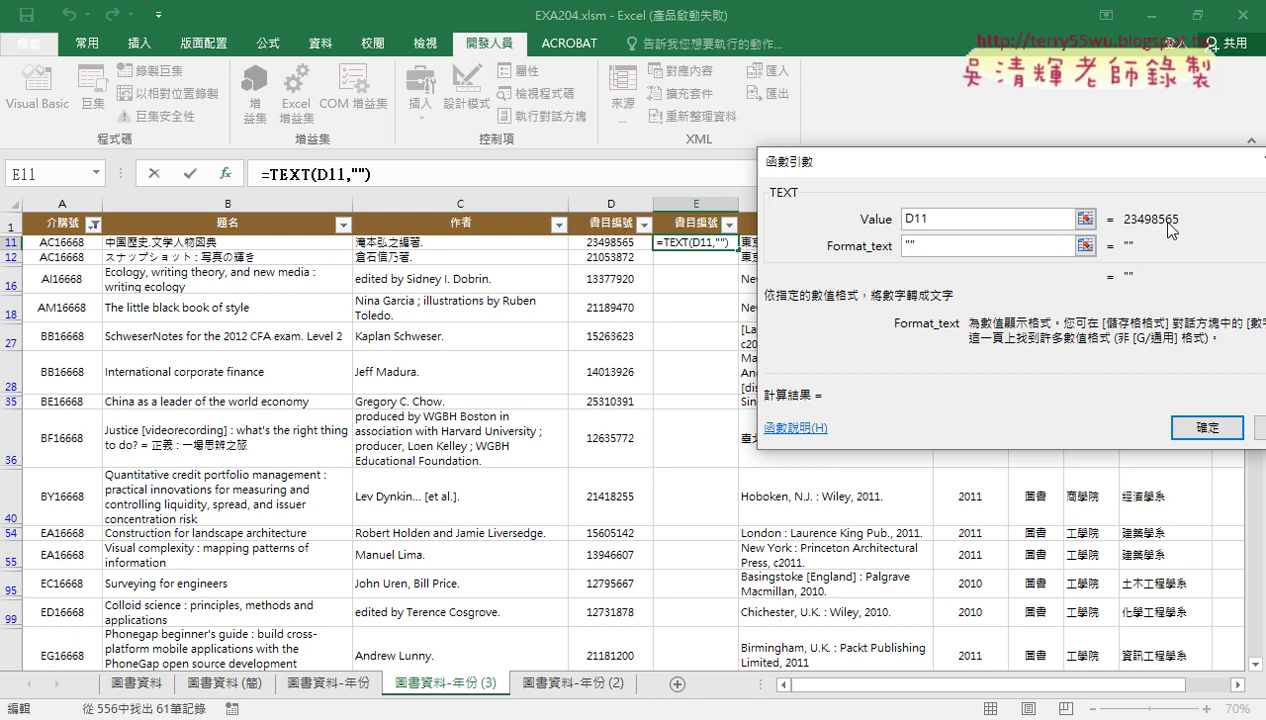
{"action": "type", "text": "0"}
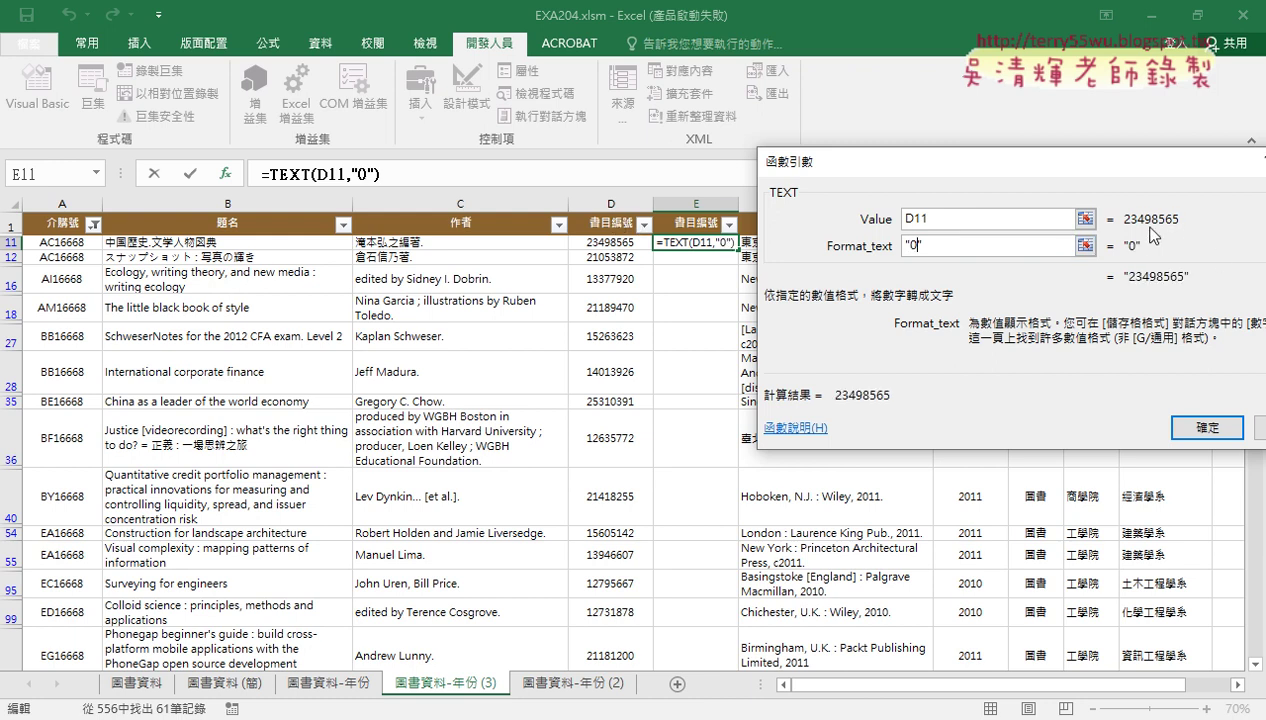
{"action": "type", "text": "000000"}
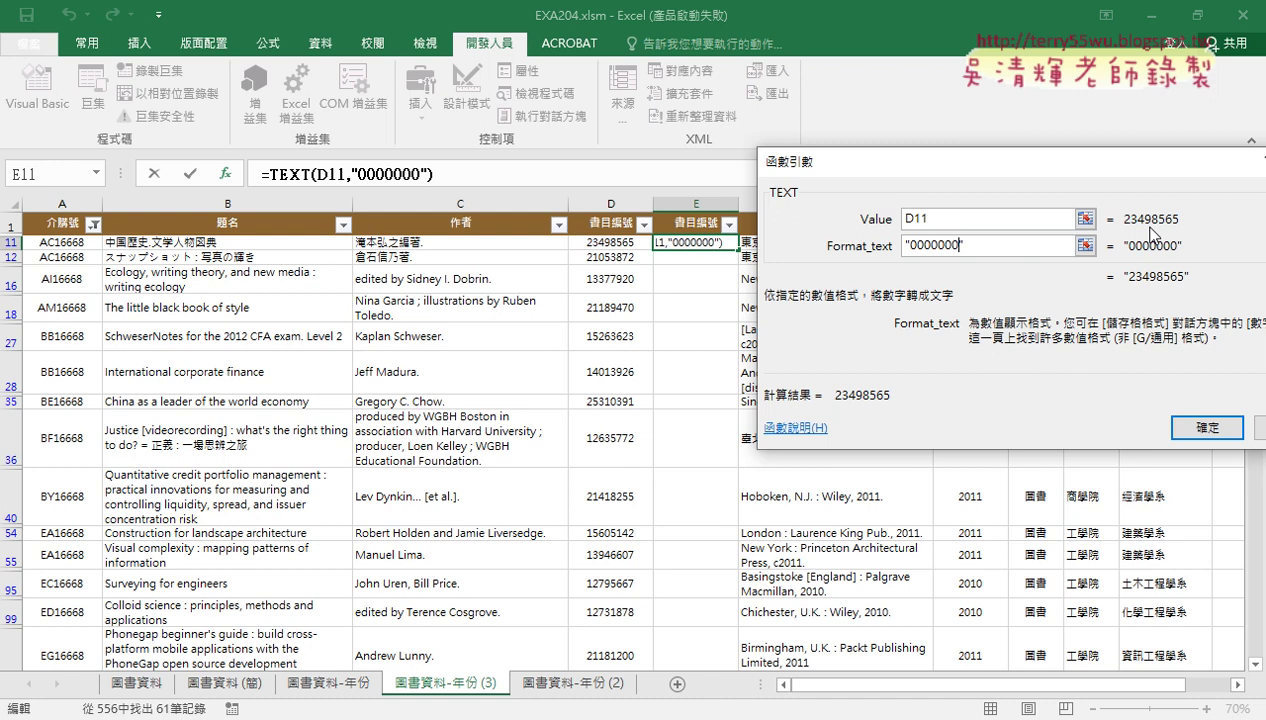
{"action": "type", "text": "0"}
Step: Confirm E11's TEXT formula, fill it down column E, and review column D's number filter
{"action": "left_click", "coordinate": [1207, 427]}
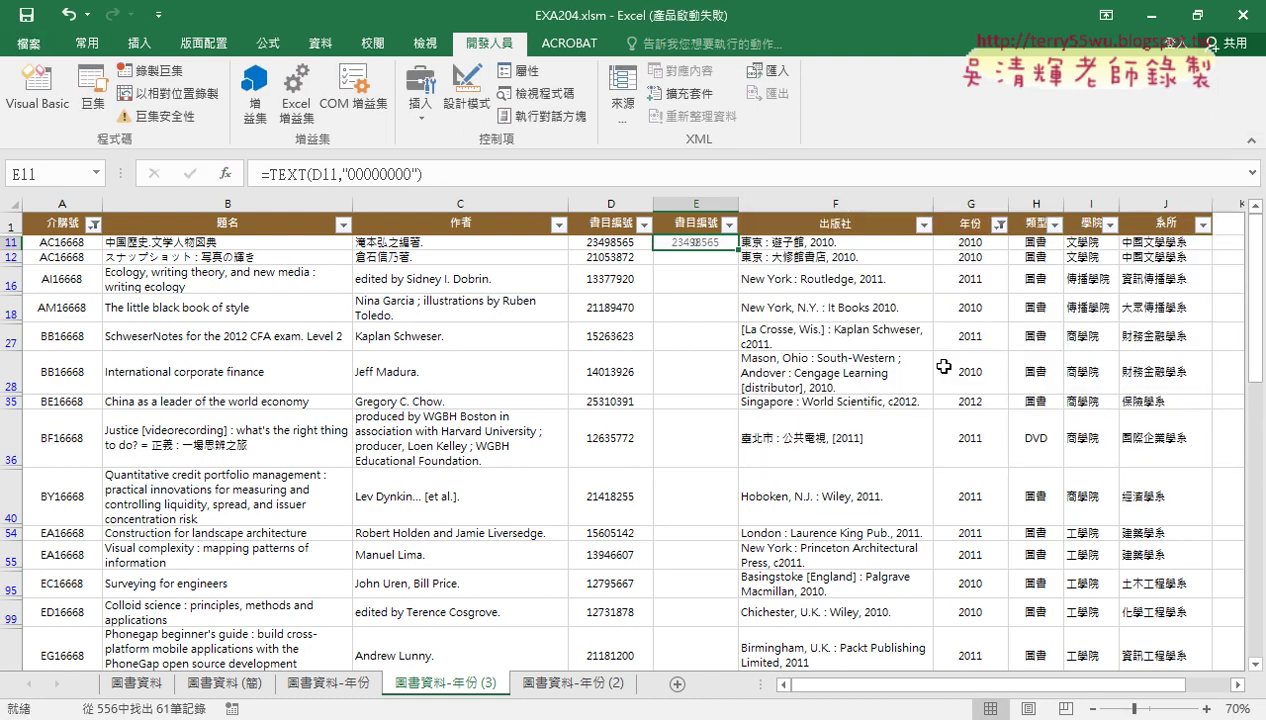
{"action": "double_click", "coordinate": [739, 249]}
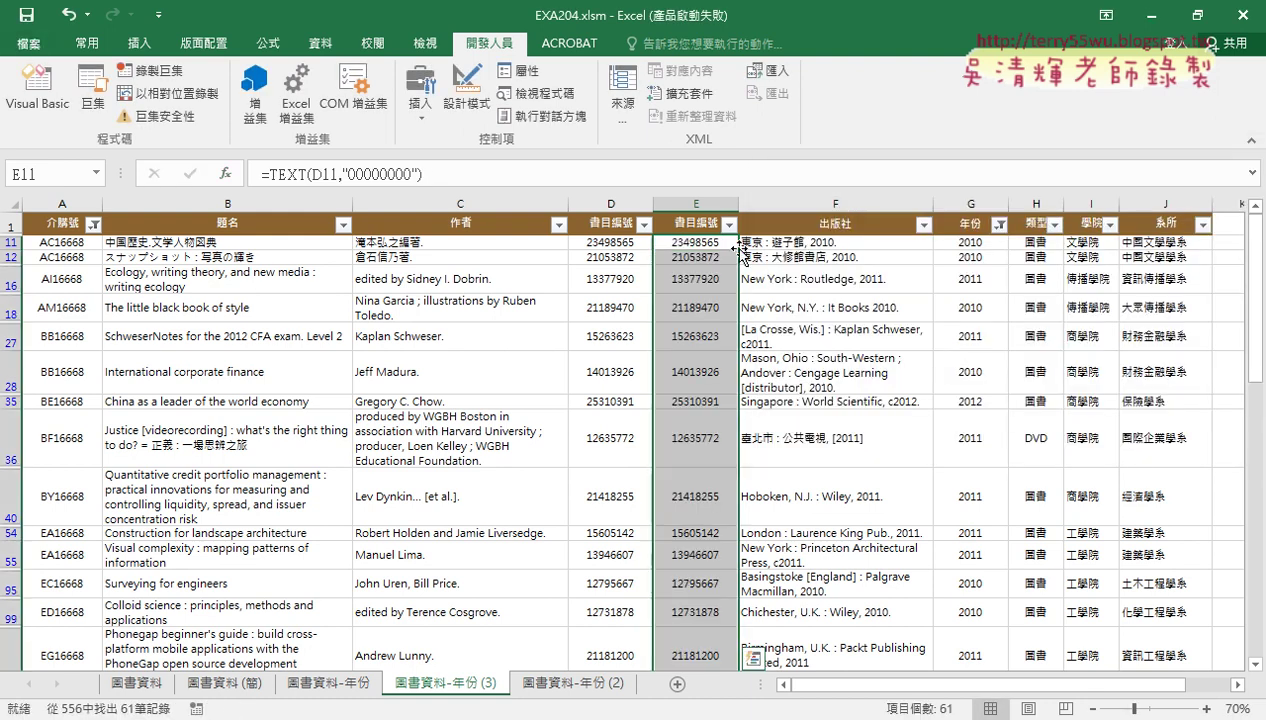
{"action": "left_click", "coordinate": [644, 225]}
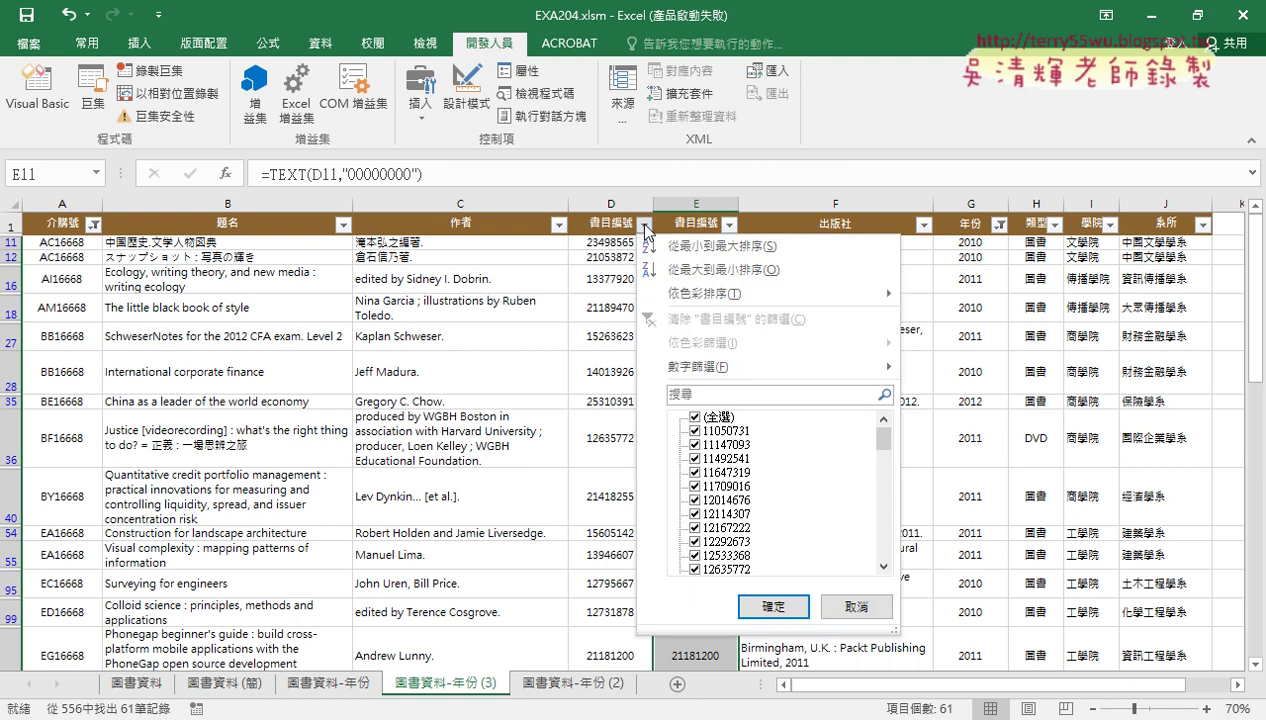
{"action": "mouse_move", "coordinate": [686, 368]}
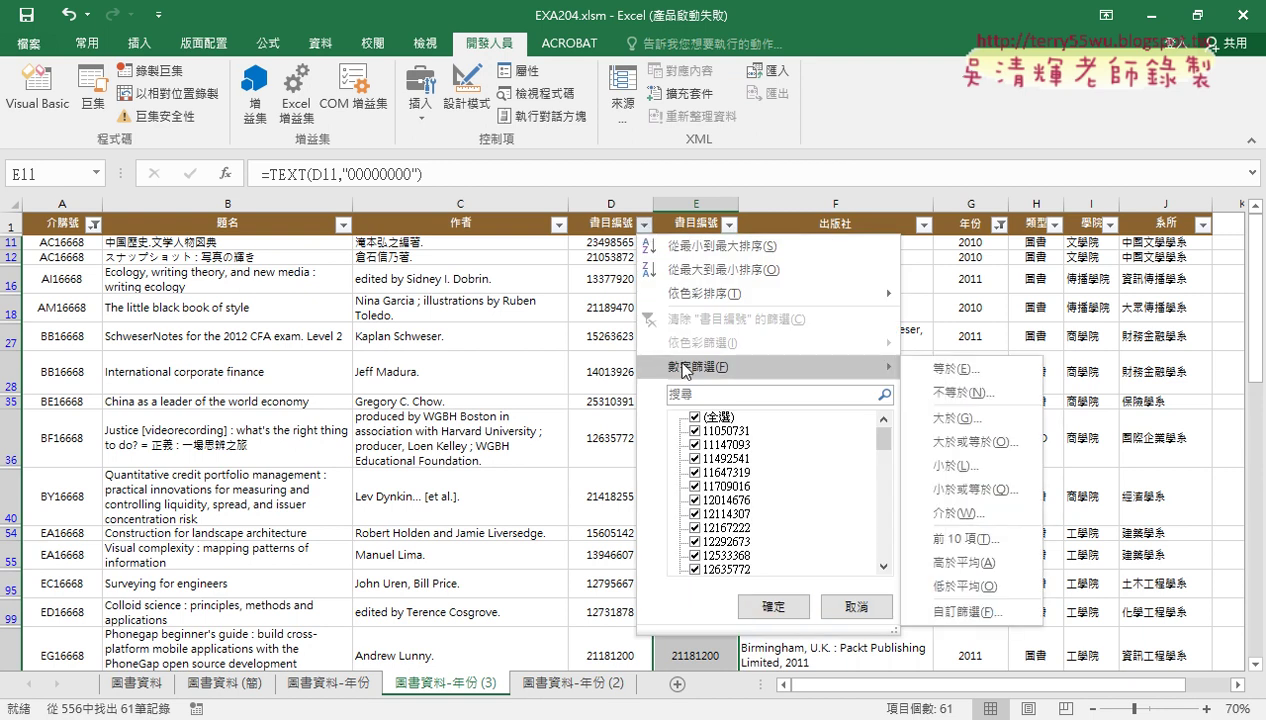
{"action": "left_click", "coordinate": [773, 606]}
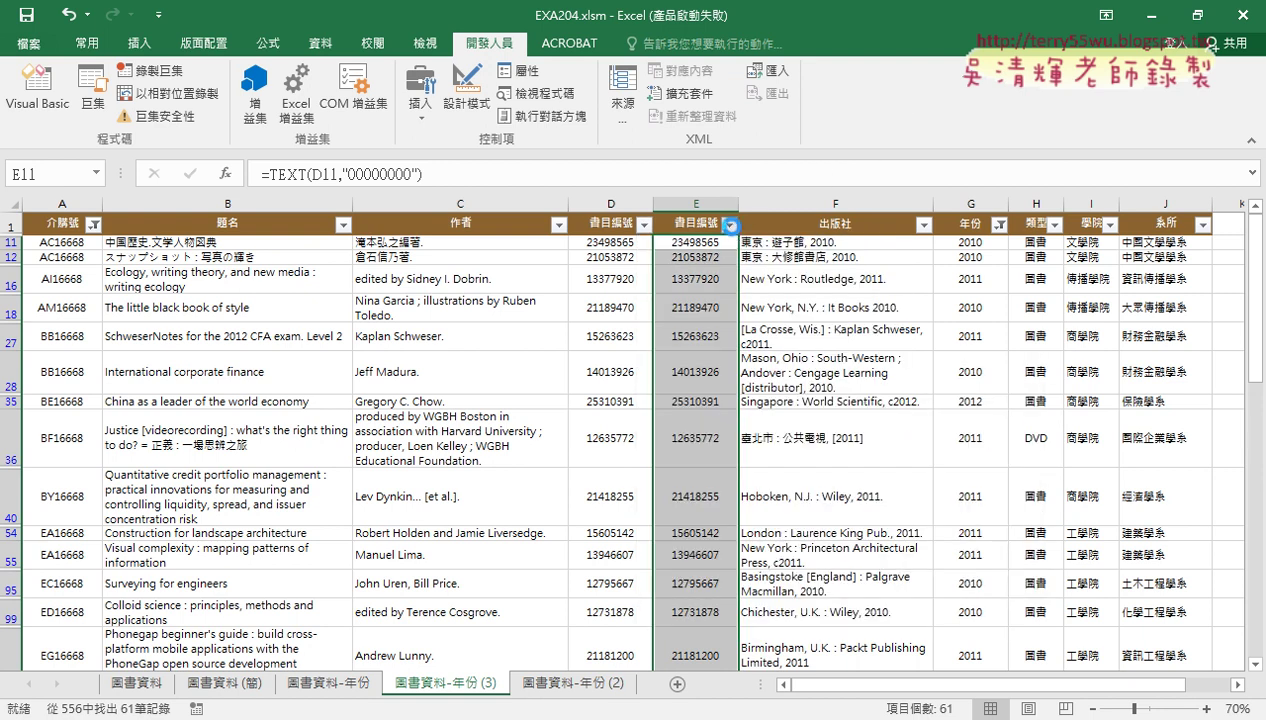
Step: Check that column E's AutoFilter now offers 文字篩選 instead of 數字篩選
{"action": "left_click", "coordinate": [730, 225]}
{"action": "mouse_move", "coordinate": [760, 370]}
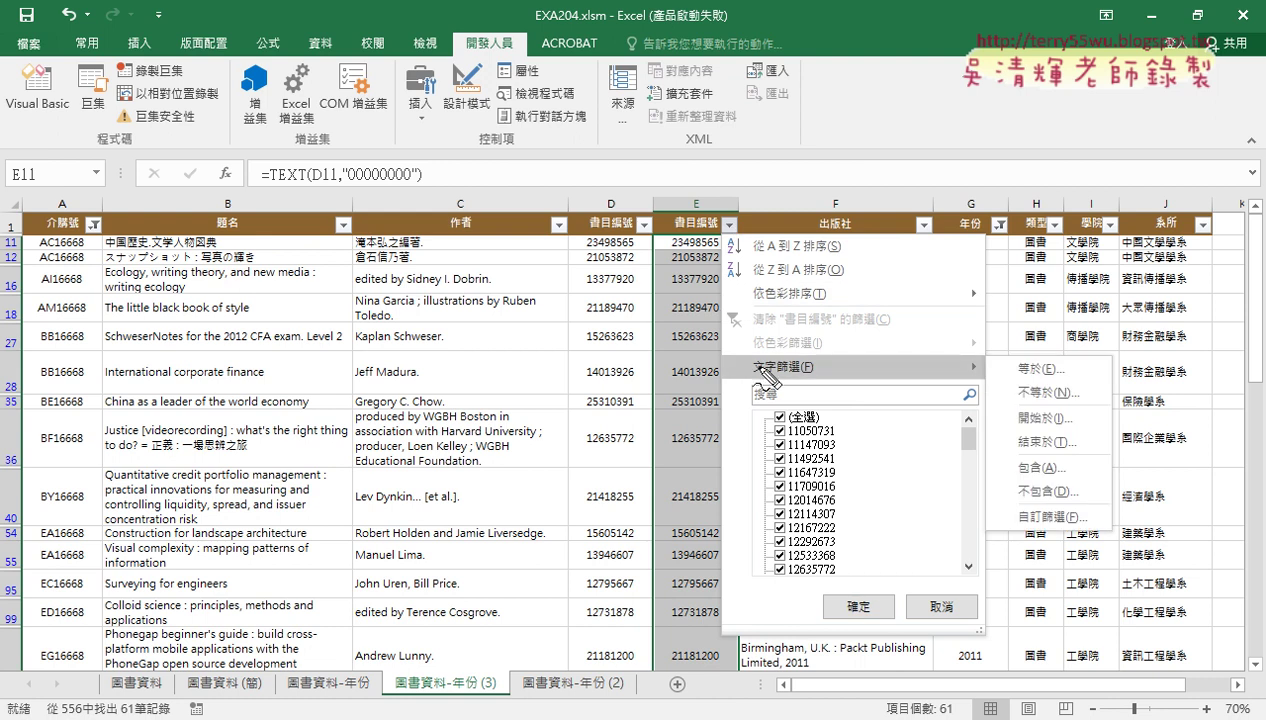
{"action": "left_click_drag", "start_coordinate": [766, 384], "coordinate": [781, 360]}
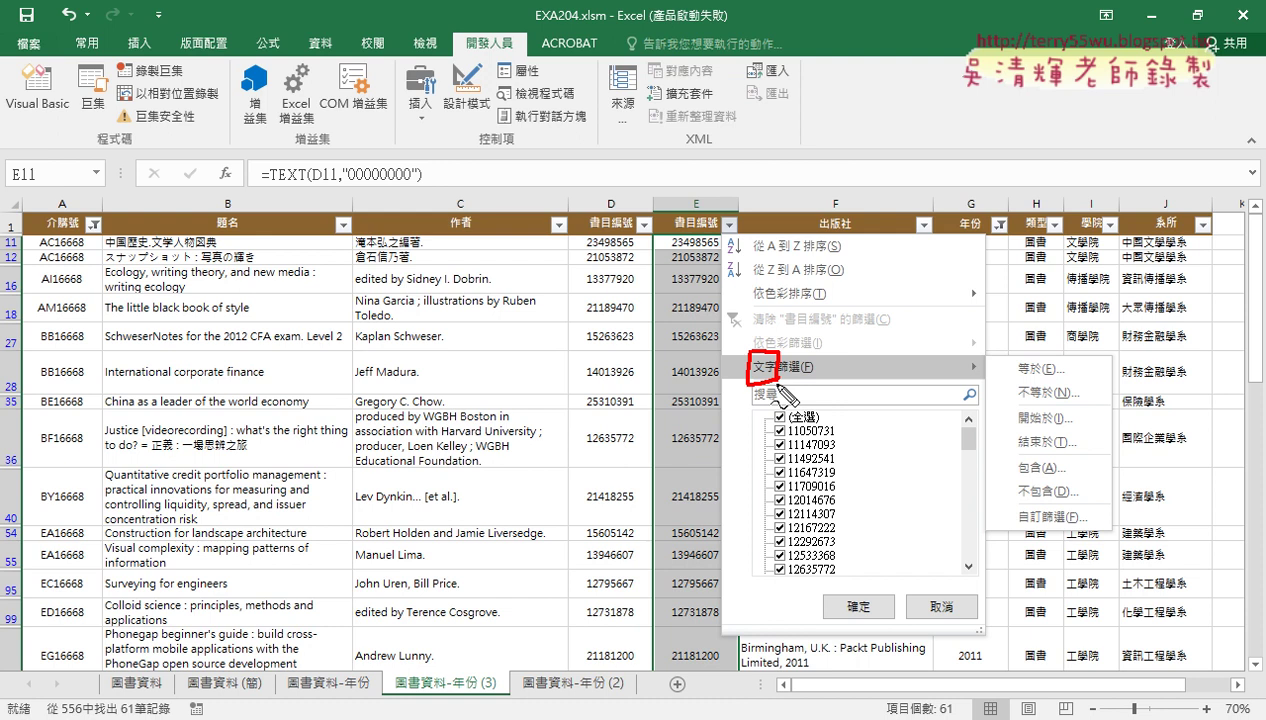
{"action": "key", "text": "Escape"}
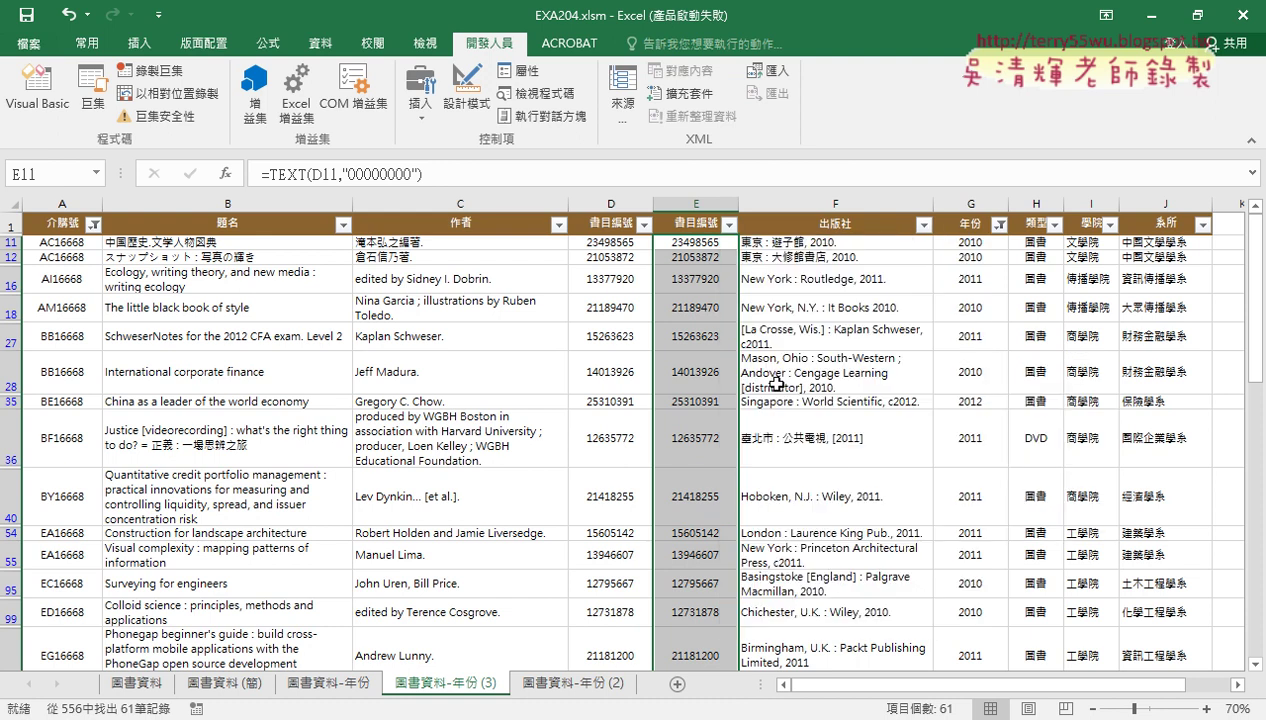
{"action": "left_click", "coordinate": [606, 204]}
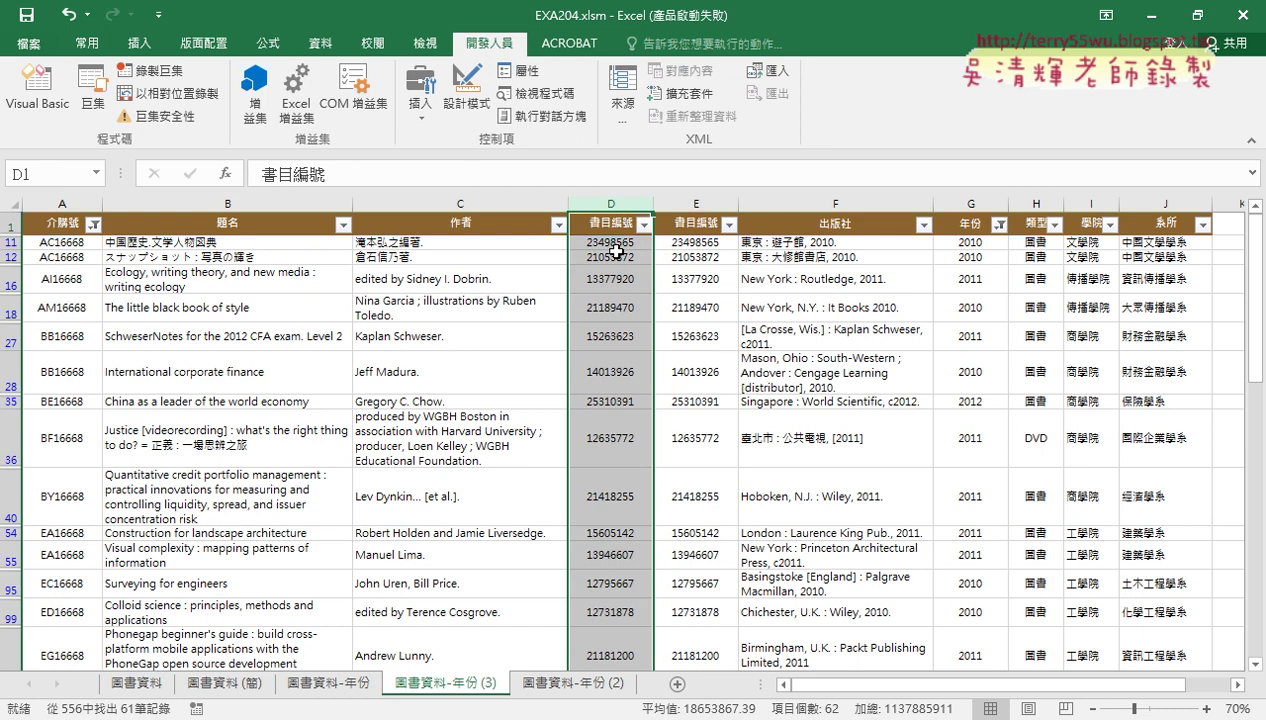
{"action": "right_click", "coordinate": [621, 322]}
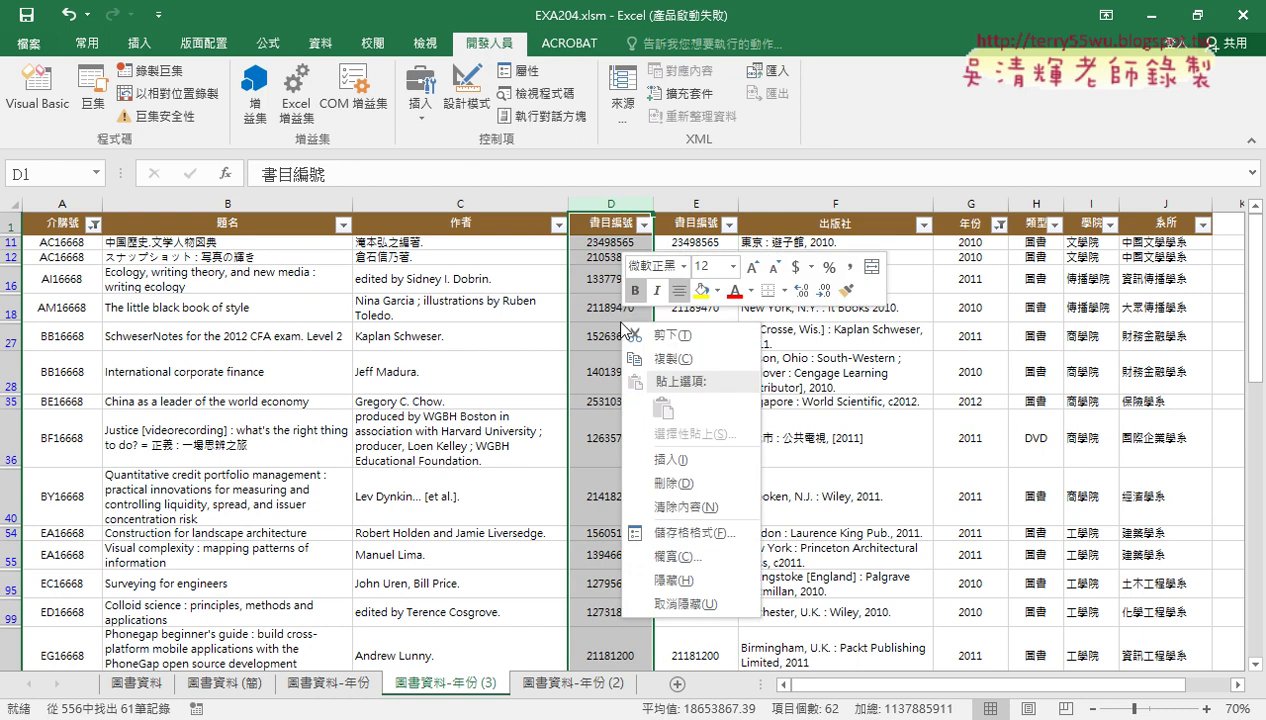
{"action": "left_click", "coordinate": [786, 201]}
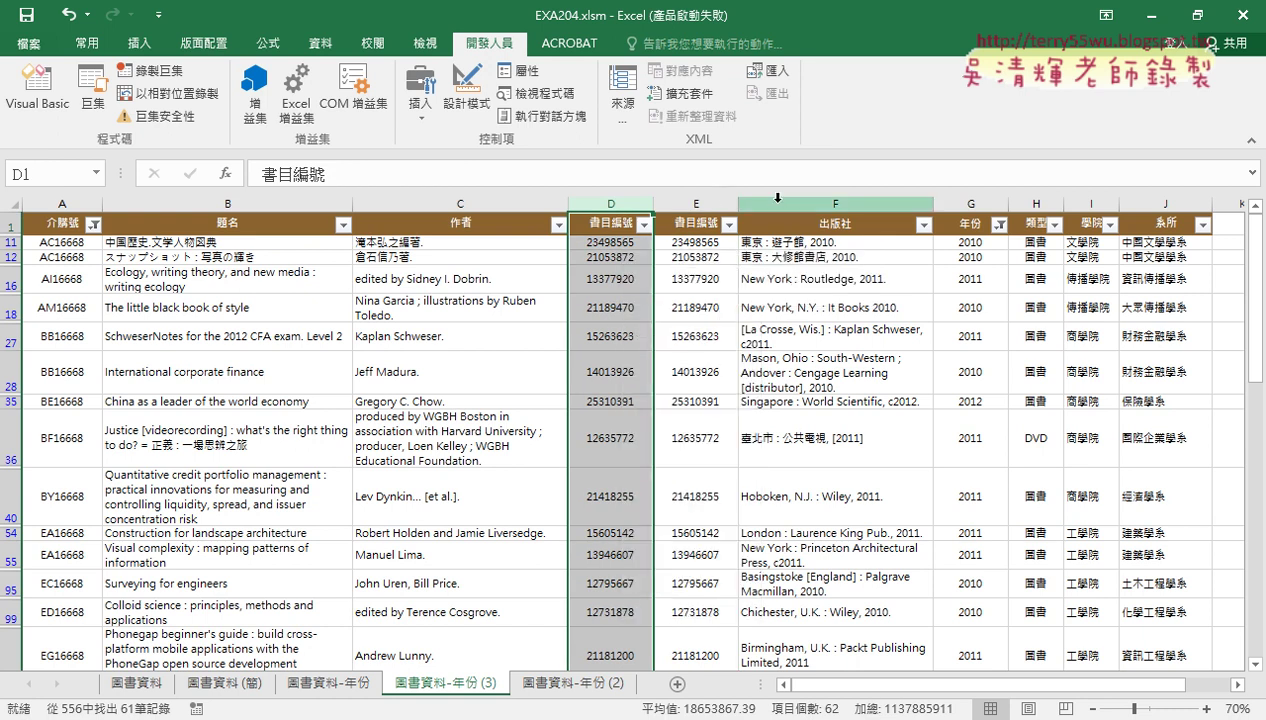
{"action": "left_click", "coordinate": [703, 240]}
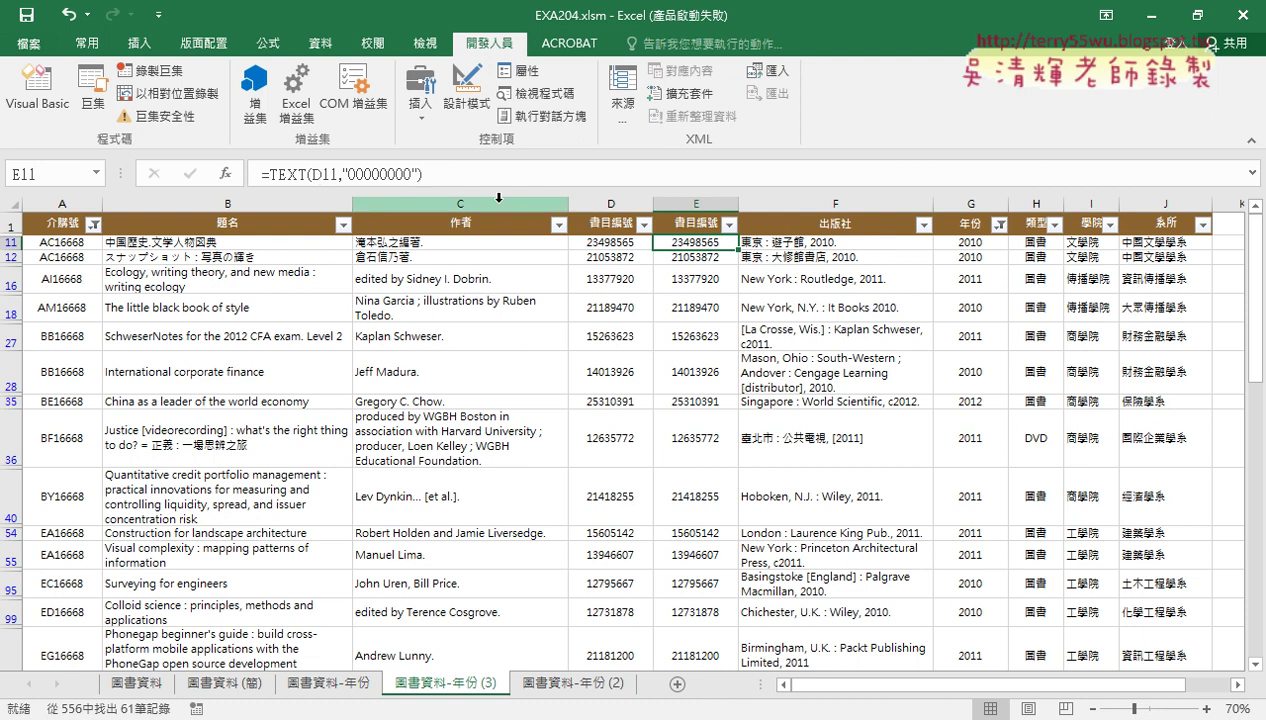
{"action": "left_click", "coordinate": [610, 204]}
{"action": "right_click", "coordinate": [621, 297]}
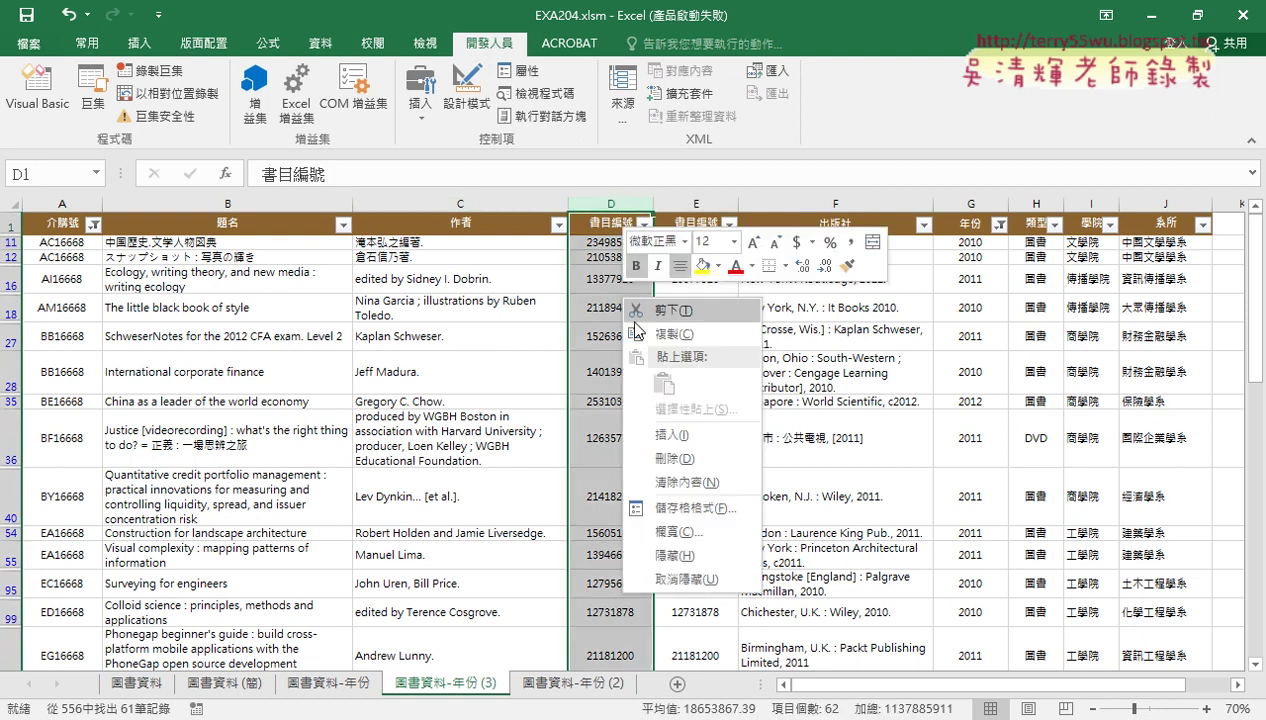
{"action": "left_click", "coordinate": [682, 456]}
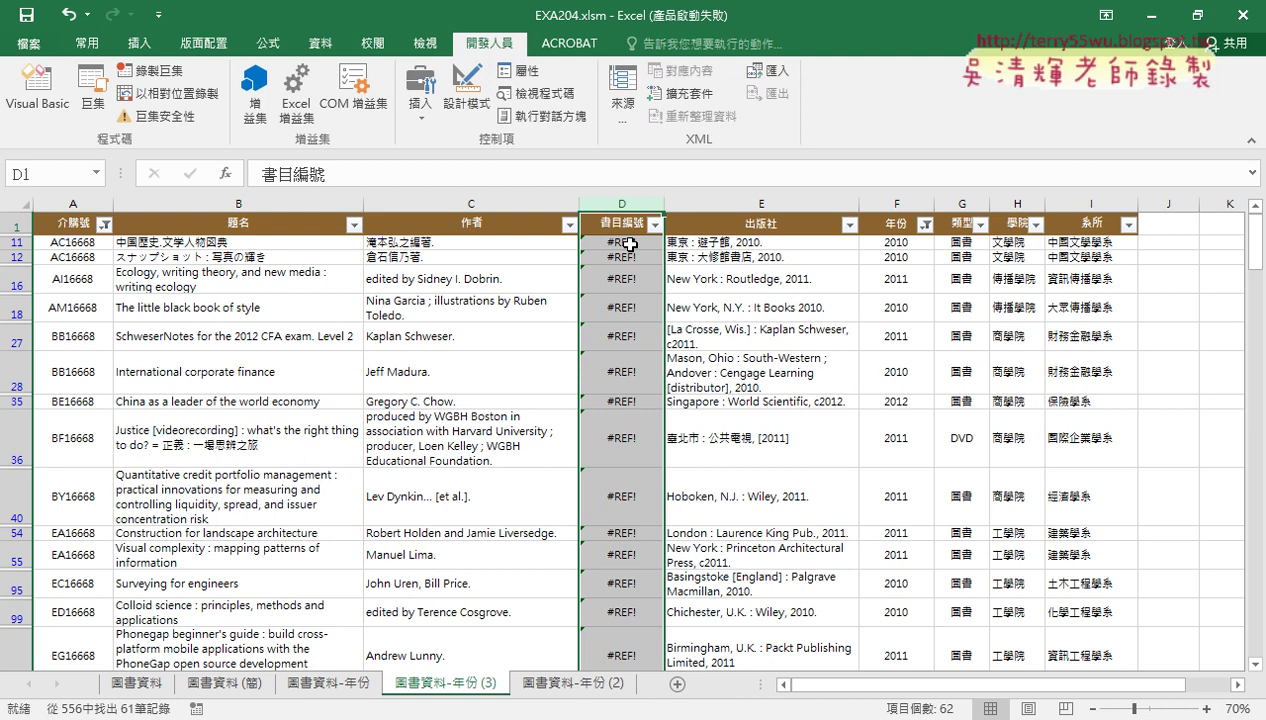
{"action": "key", "text": "ctrl+z"}
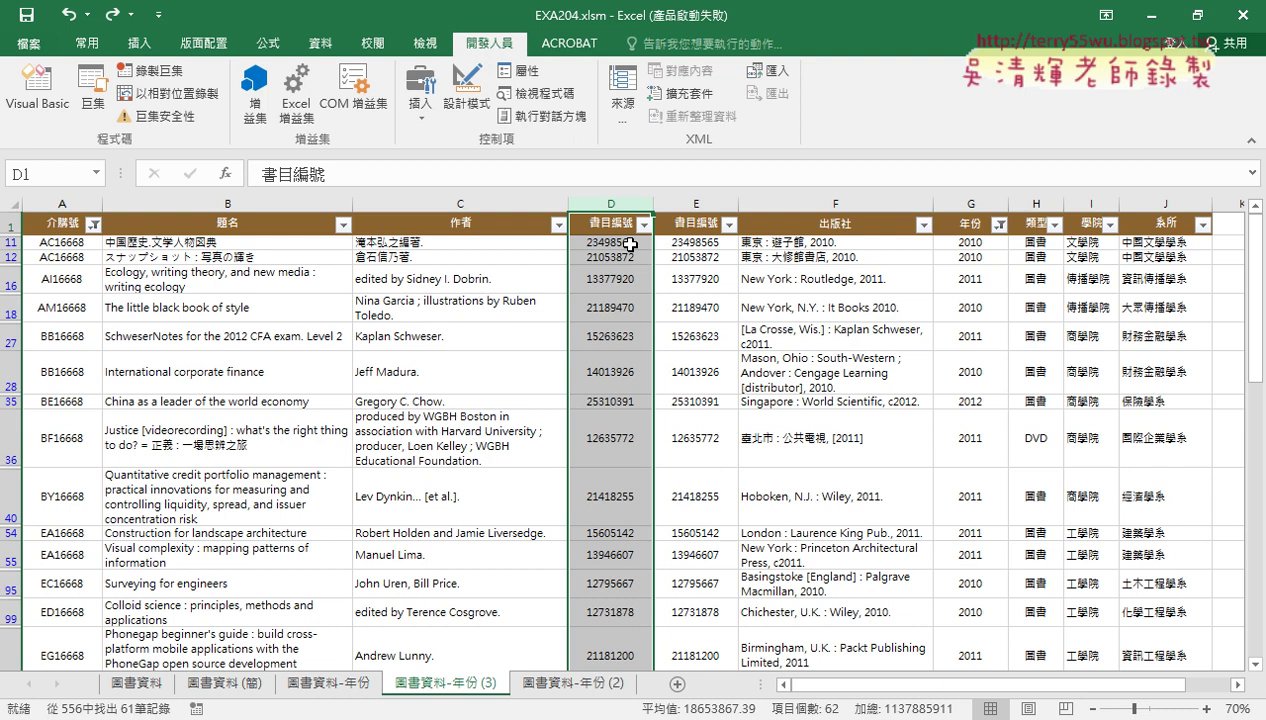
{"action": "left_click", "coordinate": [694, 219]}
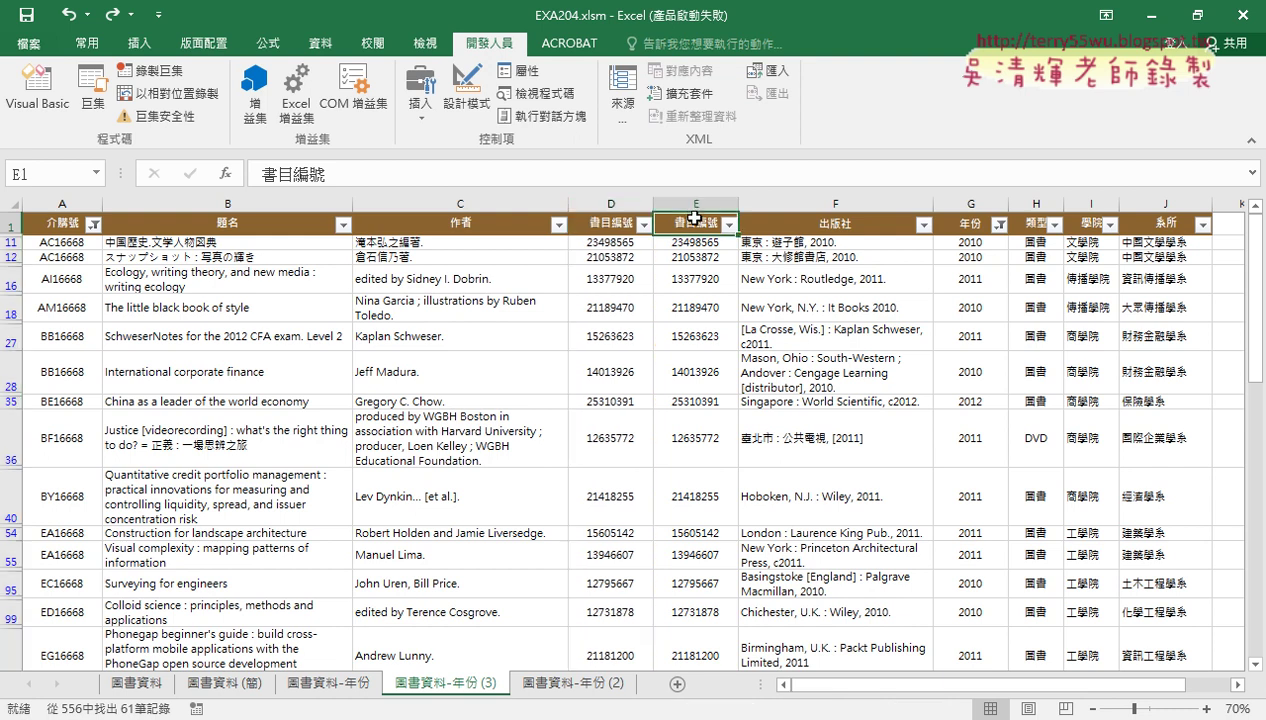
Step: Copy column E's text 書目編號 values and bring up D1's 選擇性貼上 options
{"action": "key", "text": "ctrl+shift+Down"}
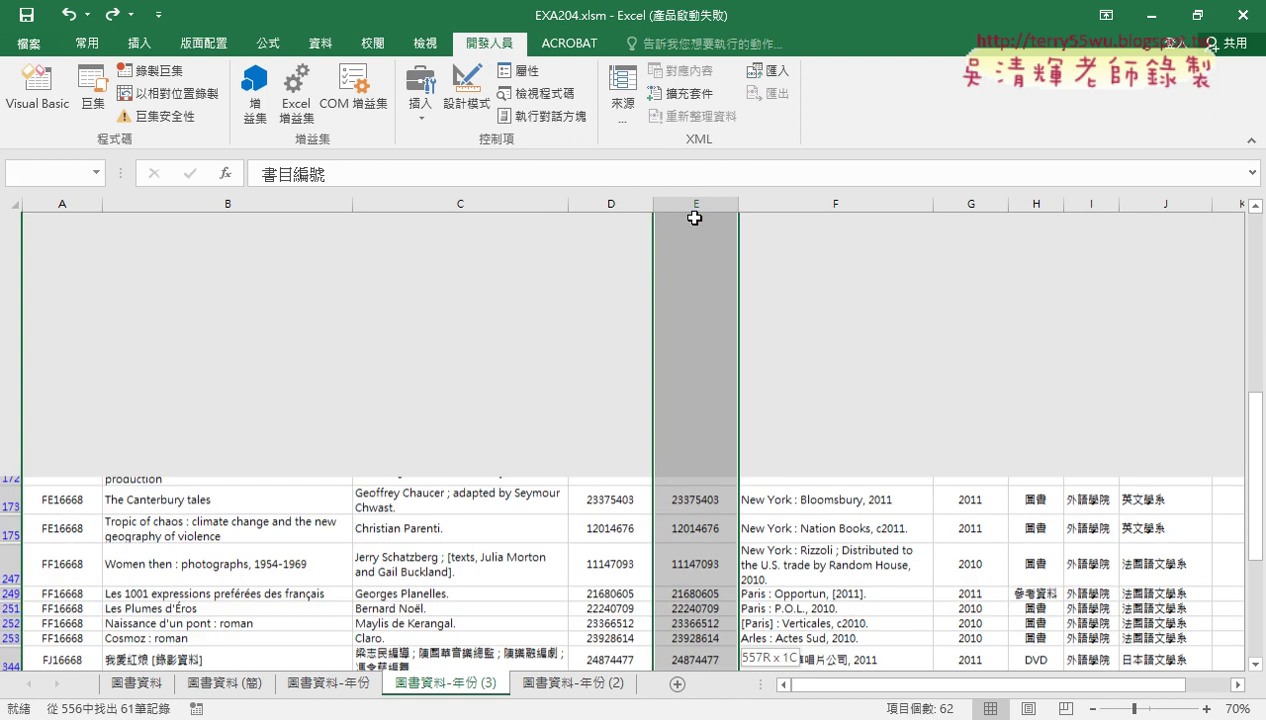
{"action": "key", "text": "ctrl+c"}
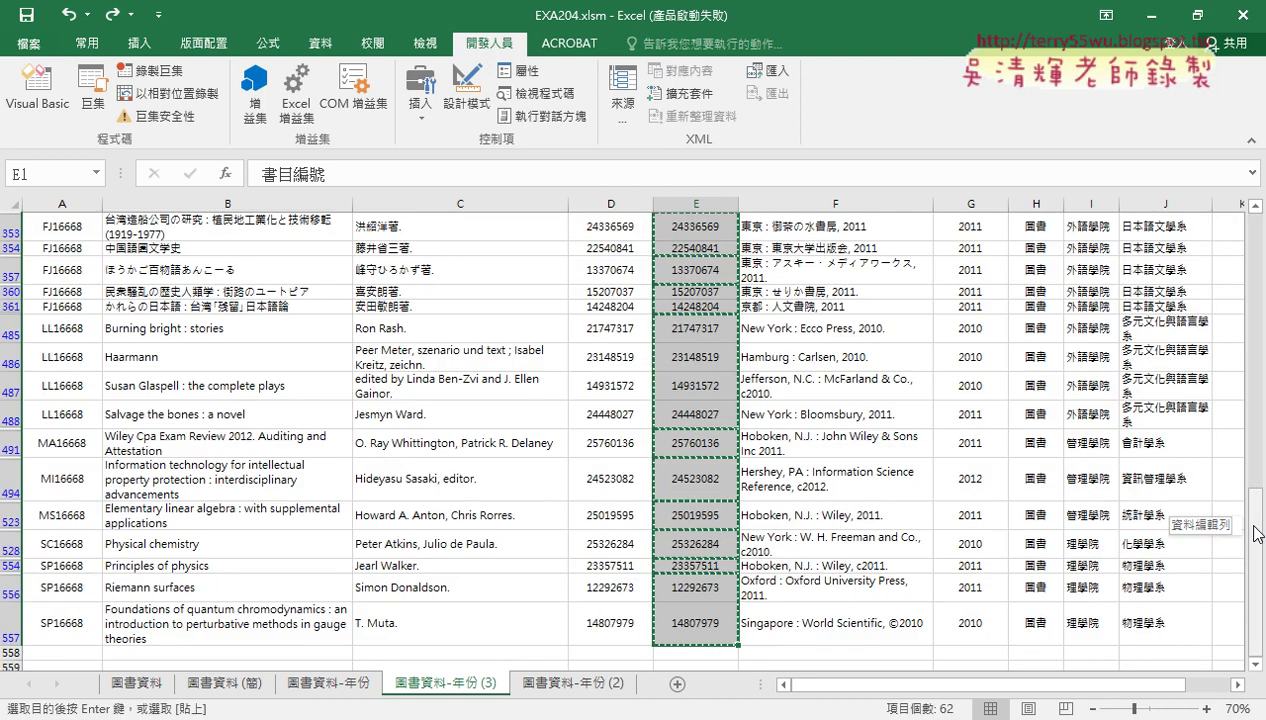
{"action": "left_click_drag", "start_coordinate": [1256, 540], "coordinate": [1256, 268]}
{"action": "left_click", "coordinate": [598, 223]}
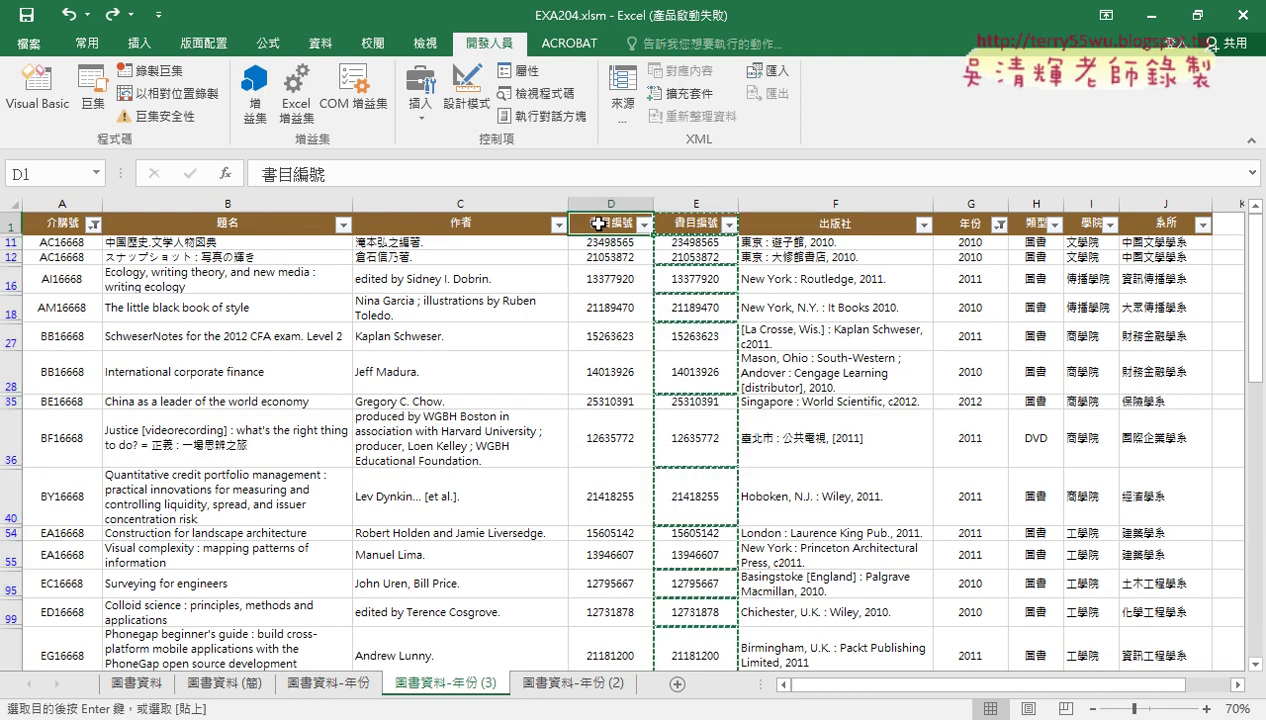
{"action": "right_click", "coordinate": [599, 225]}
{"action": "mouse_move", "coordinate": [800, 342]}
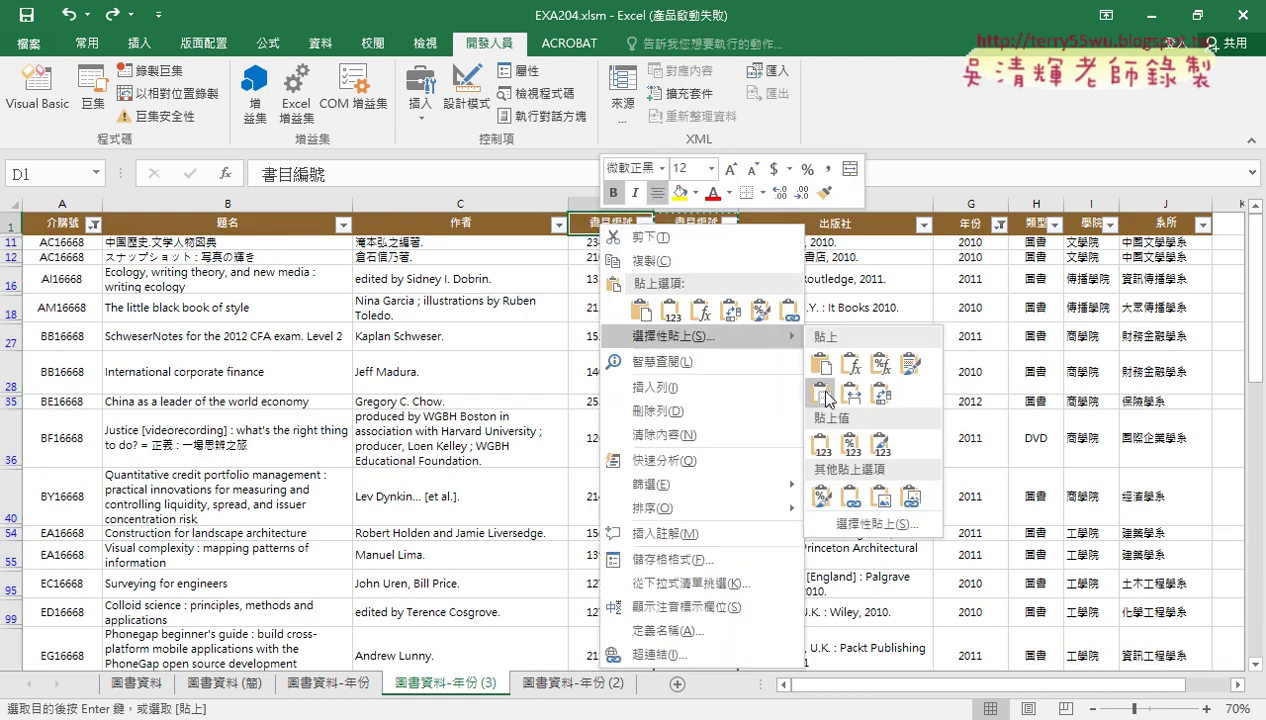
Step: Paste the copied values only into column D, check D95, then undo
{"action": "left_click", "coordinate": [822, 444]}
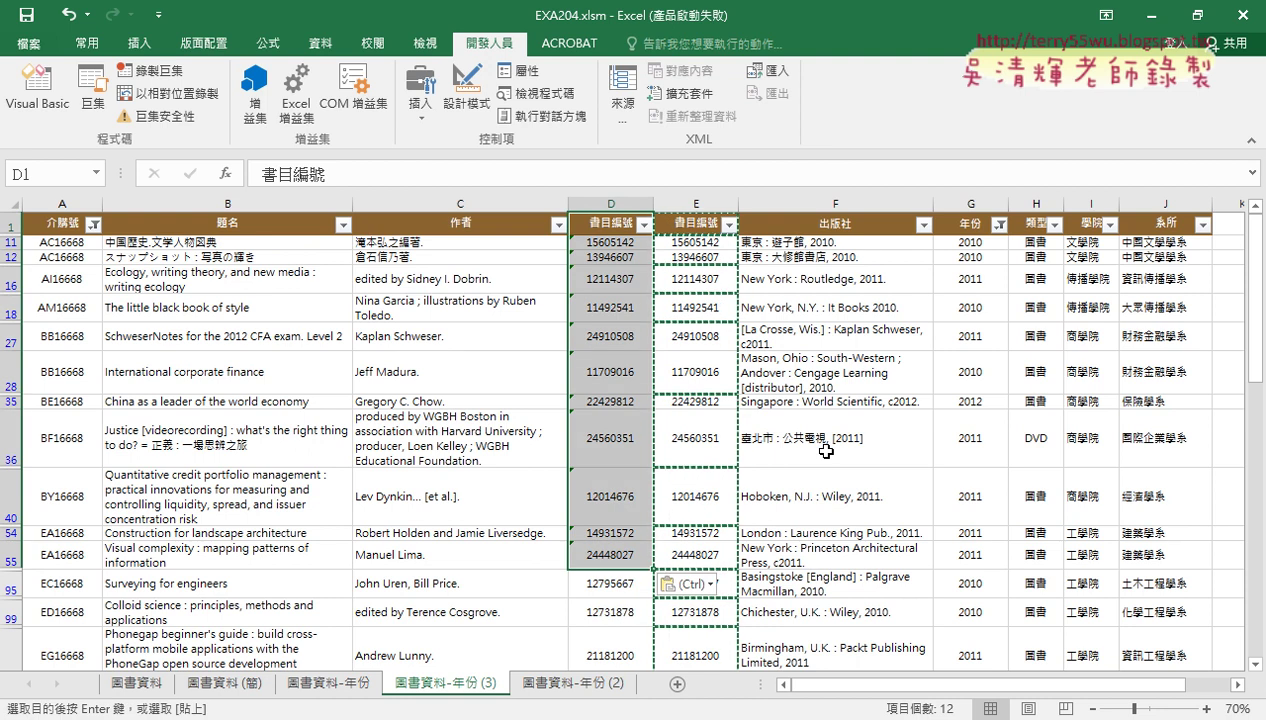
{"action": "left_click", "coordinate": [604, 580]}
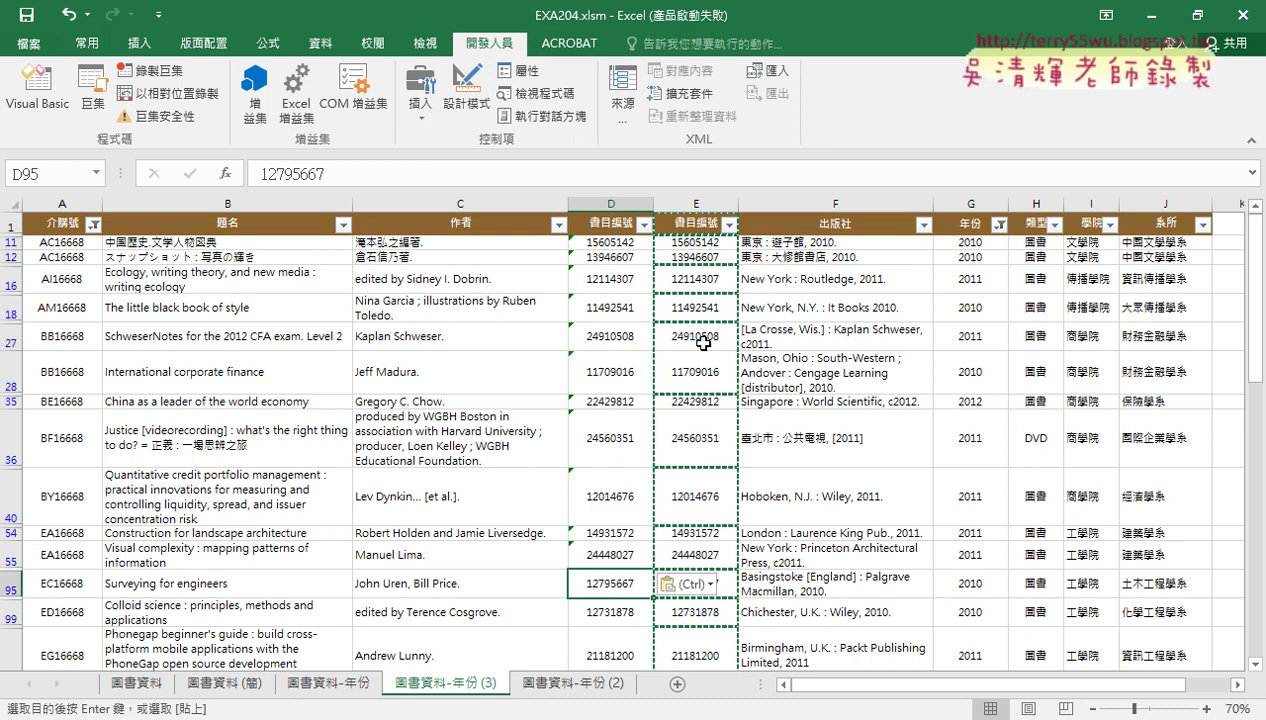
{"action": "key", "text": "ctrl+z"}
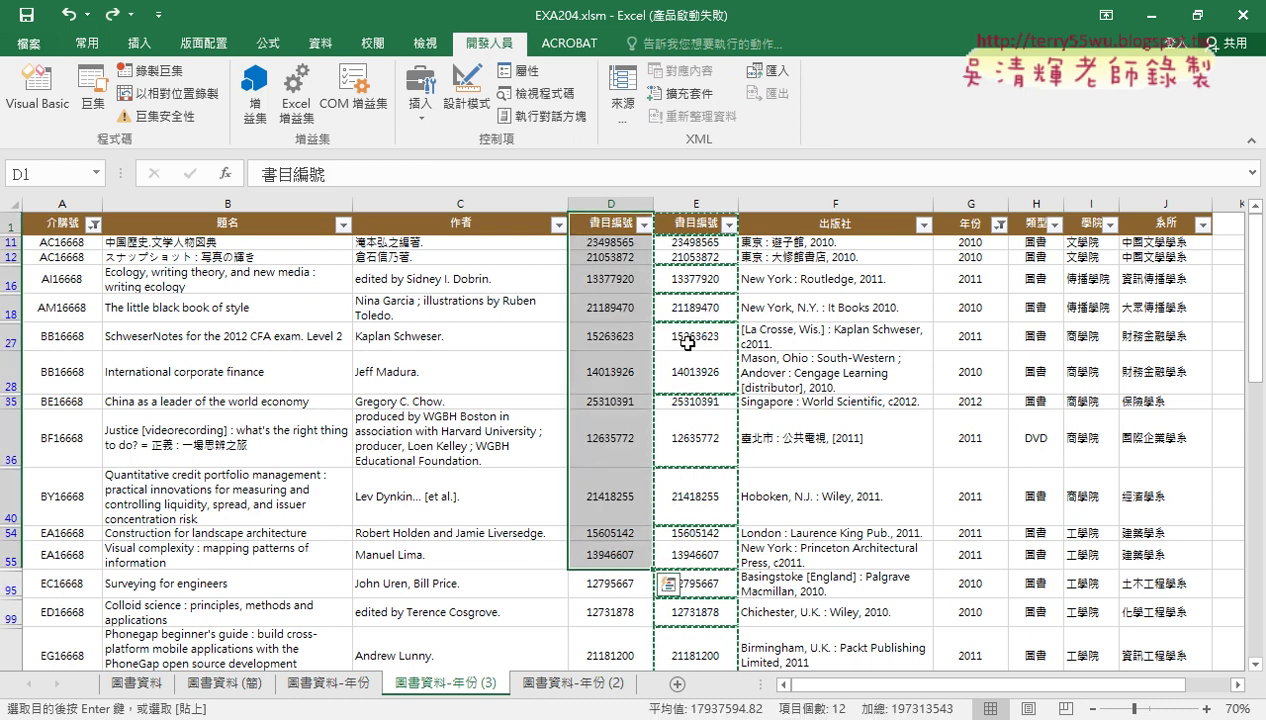
Step: Paste the copied 書目編號 values into column D again as values from D1
{"action": "left_click", "coordinate": [602, 228]}
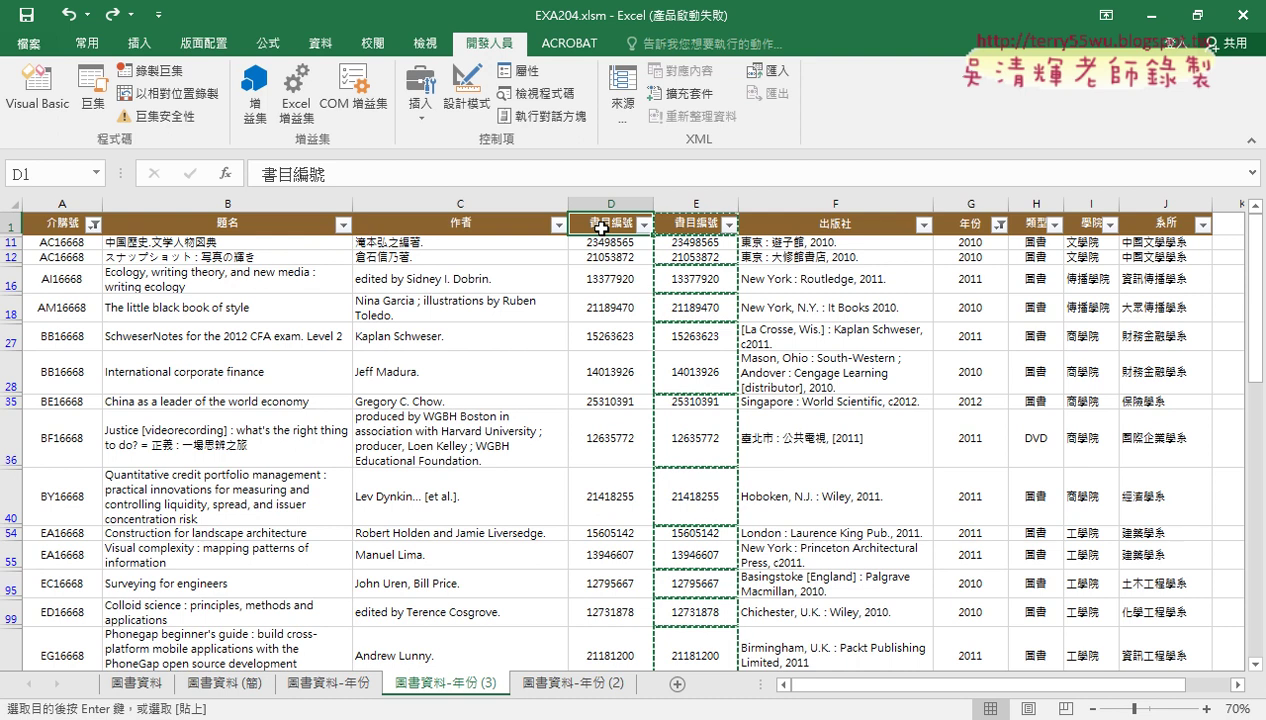
{"action": "right_click", "coordinate": [602, 229]}
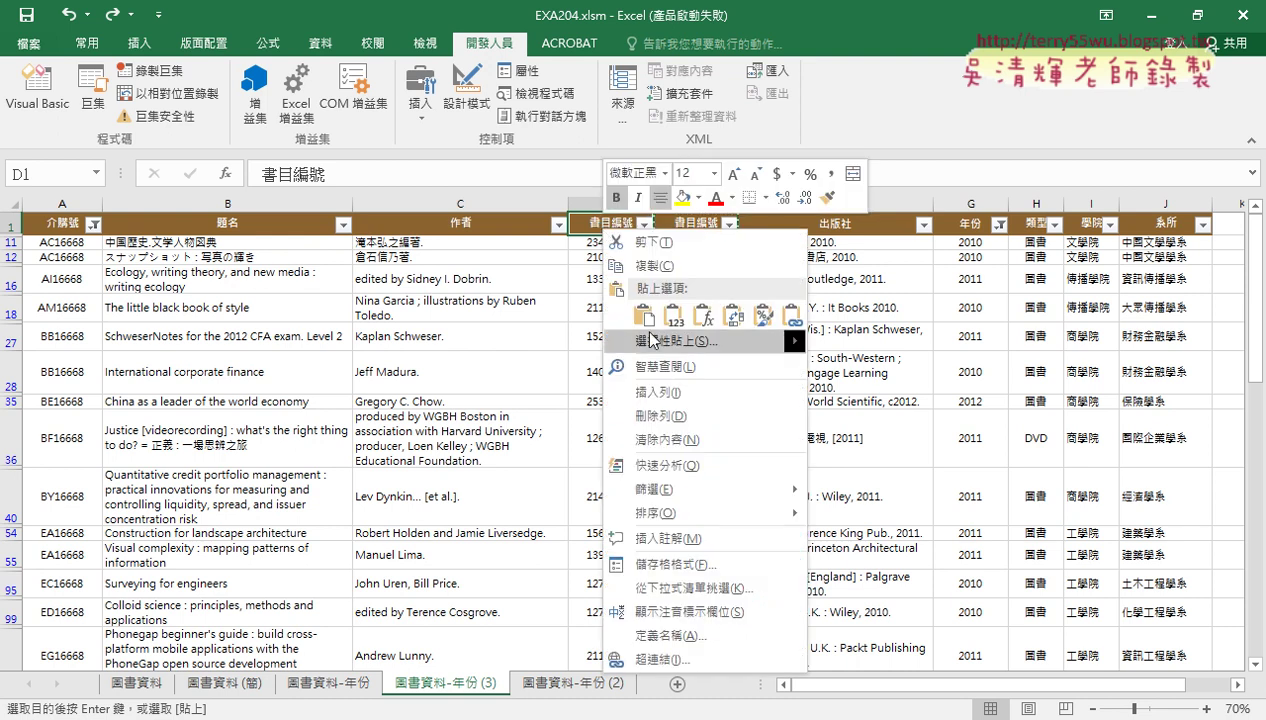
{"action": "mouse_move", "coordinate": [685, 340]}
{"action": "left_click", "coordinate": [824, 456]}
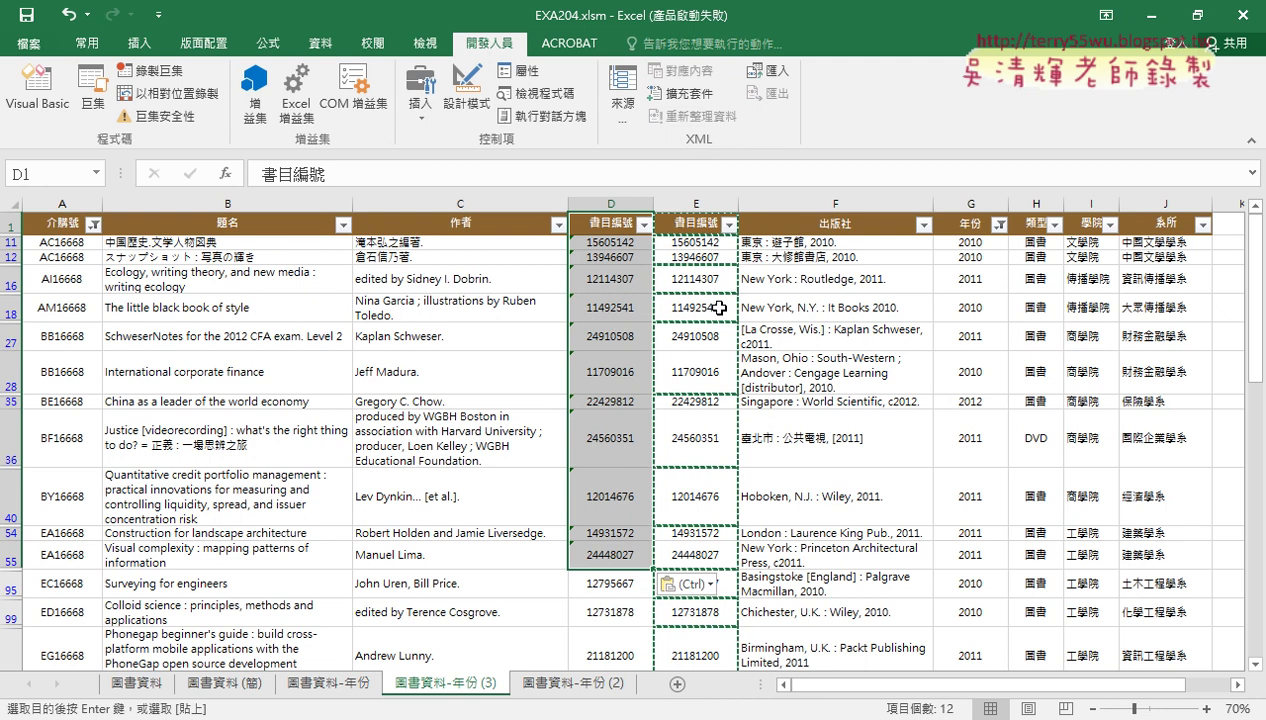
Step: Delete duplicate column E, check column D's number filter, then undo the deletion
{"action": "left_click", "coordinate": [696, 204]}
{"action": "right_click", "coordinate": [700, 334]}
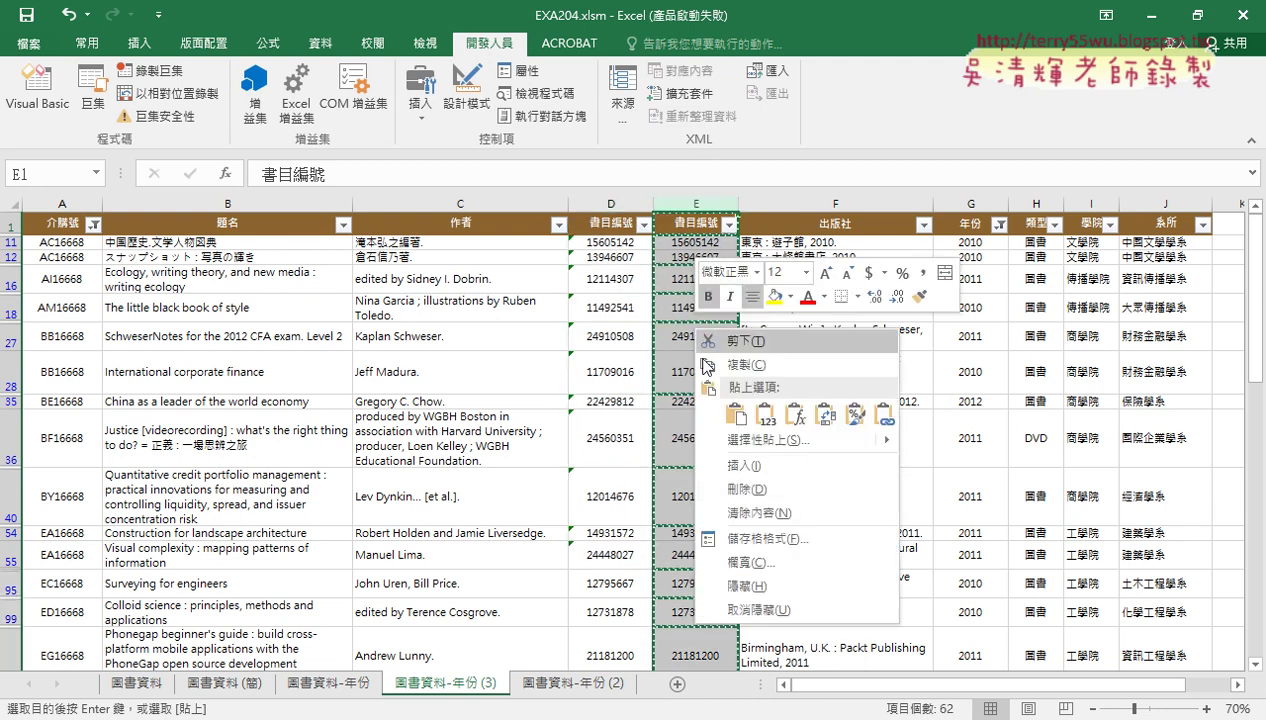
{"action": "left_click", "coordinate": [740, 488]}
{"action": "left_click", "coordinate": [655, 225]}
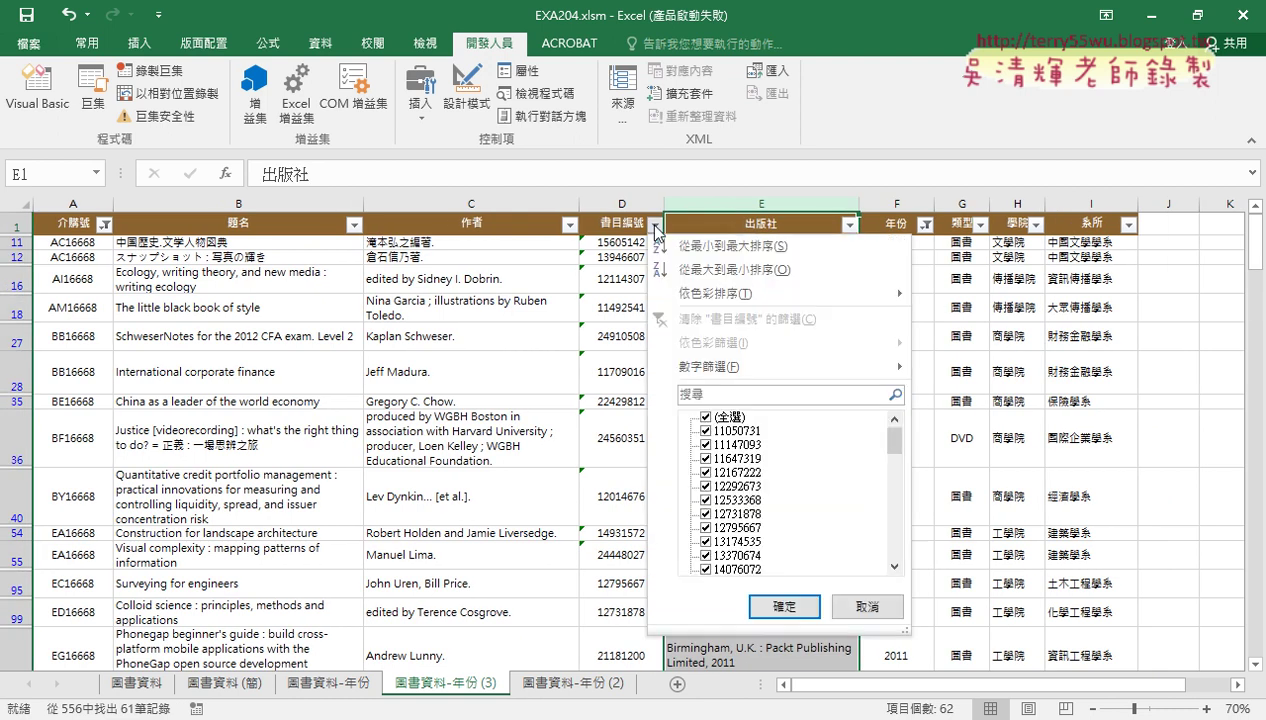
{"action": "mouse_move", "coordinate": [703, 368]}
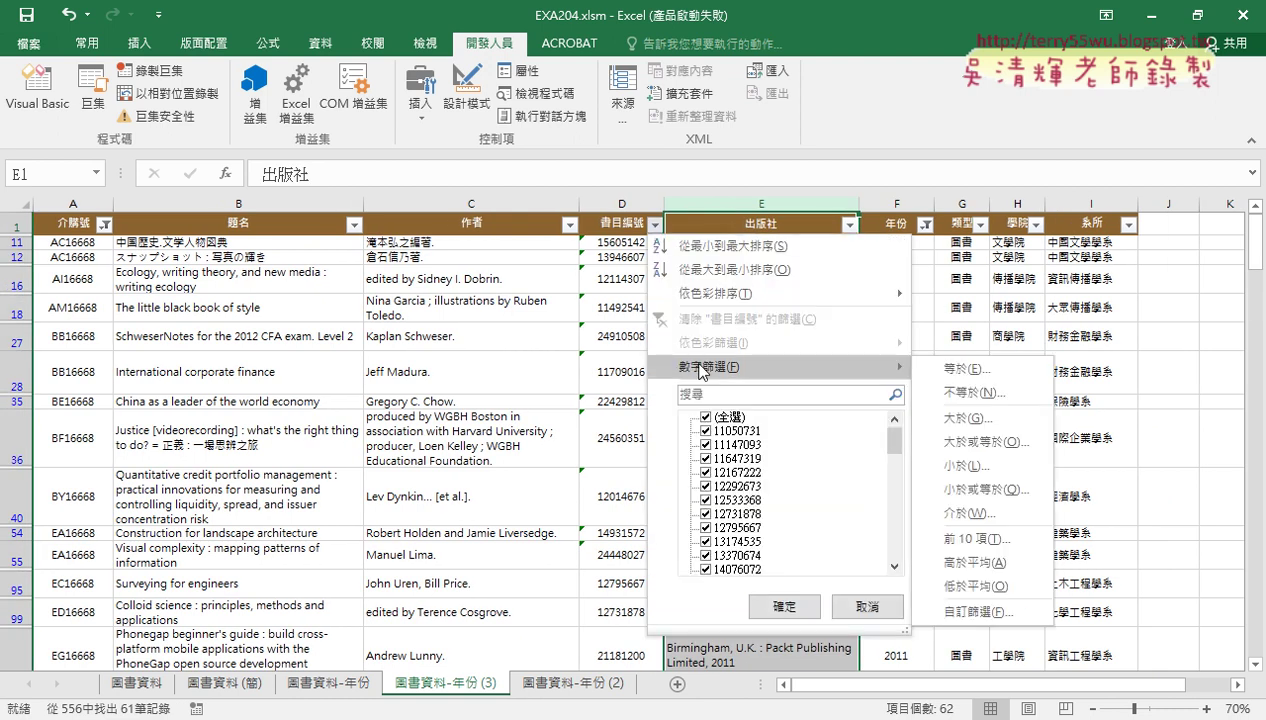
{"action": "left_click", "coordinate": [857, 606]}
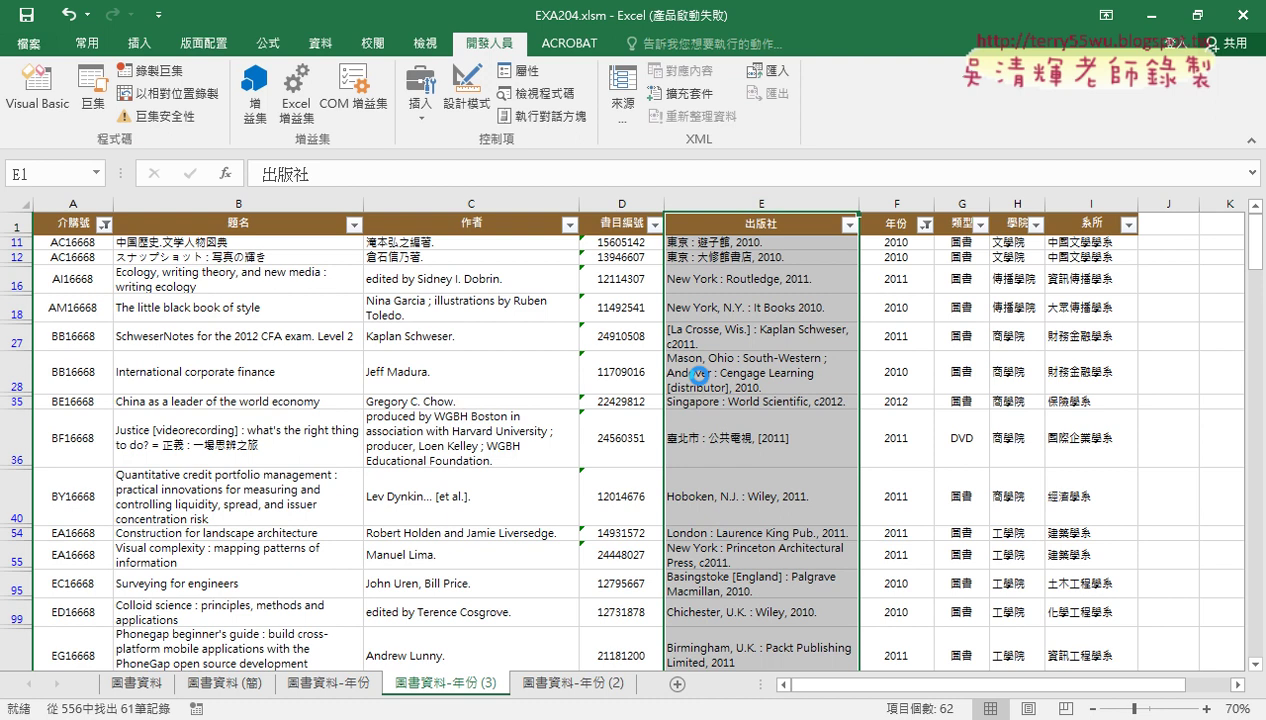
{"action": "key", "text": "ctrl+z"}
Step: Select column E's 書目編號 entries from E1 down to the last row
{"action": "left_click", "coordinate": [698, 216]}
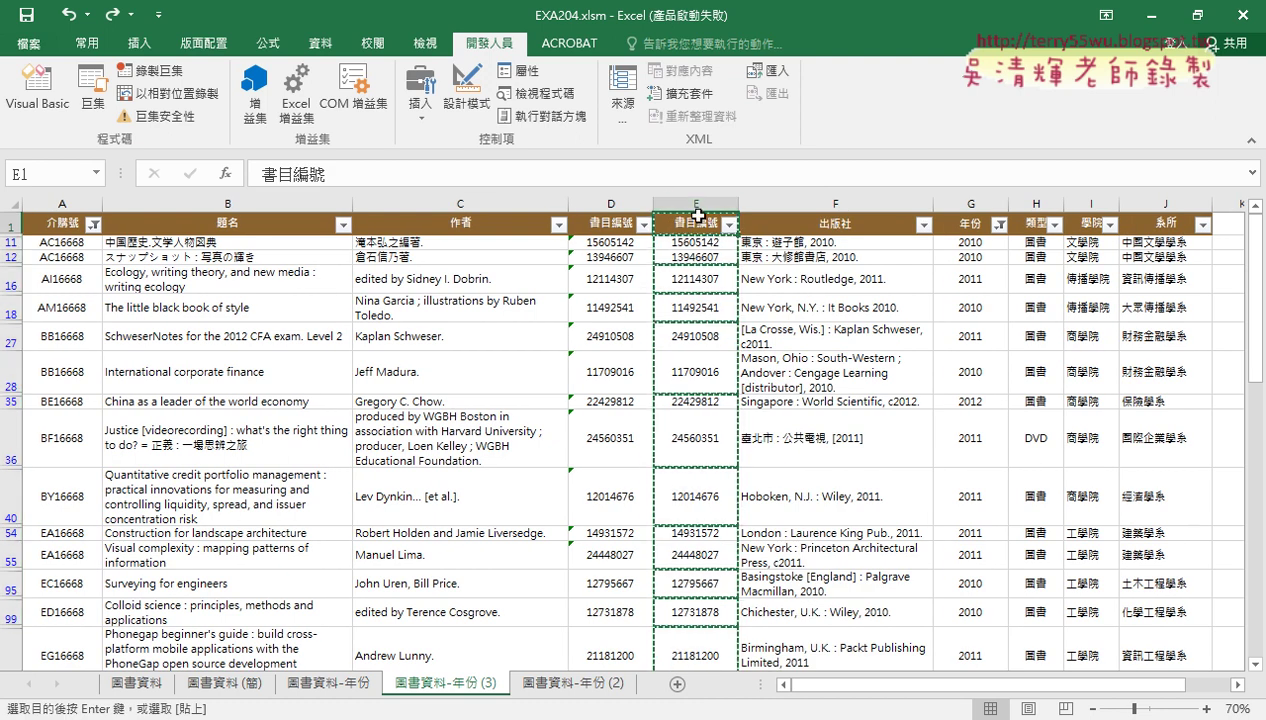
{"action": "key", "text": "ctrl+shift+Down"}
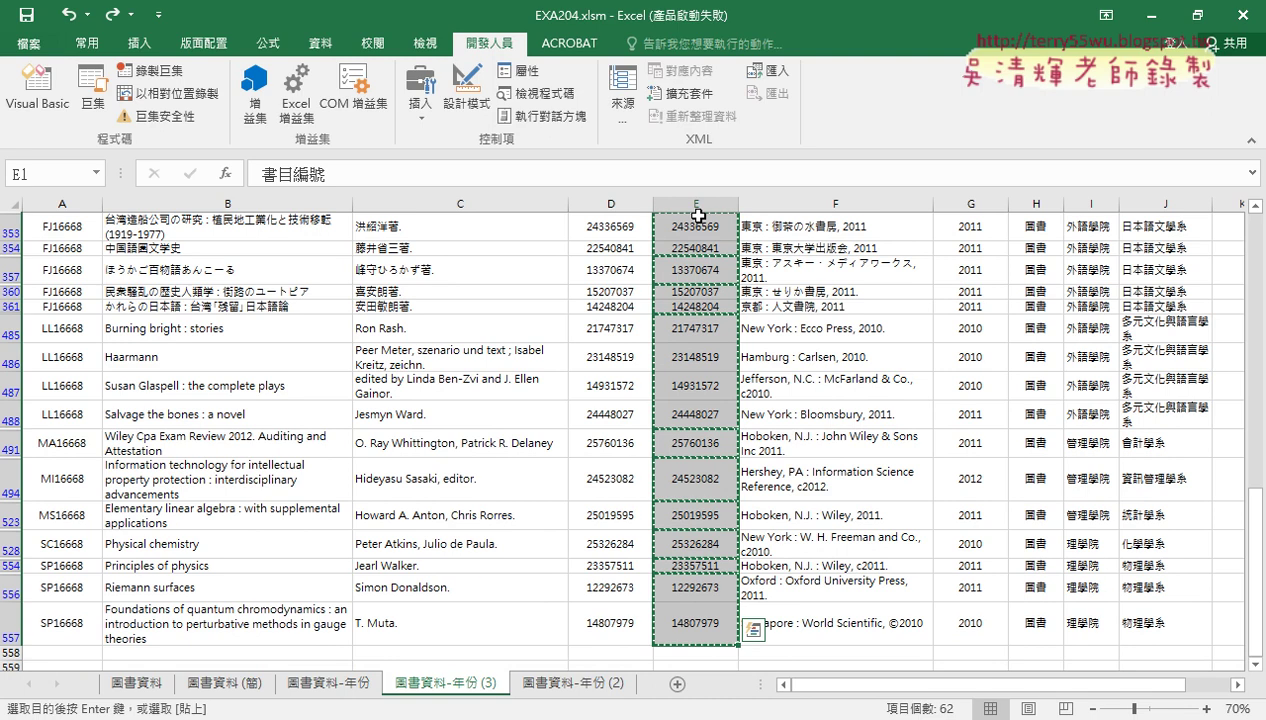
{"action": "scroll", "coordinate": [1181, 523], "scroll_direction": "up", "scroll_amount": 15}
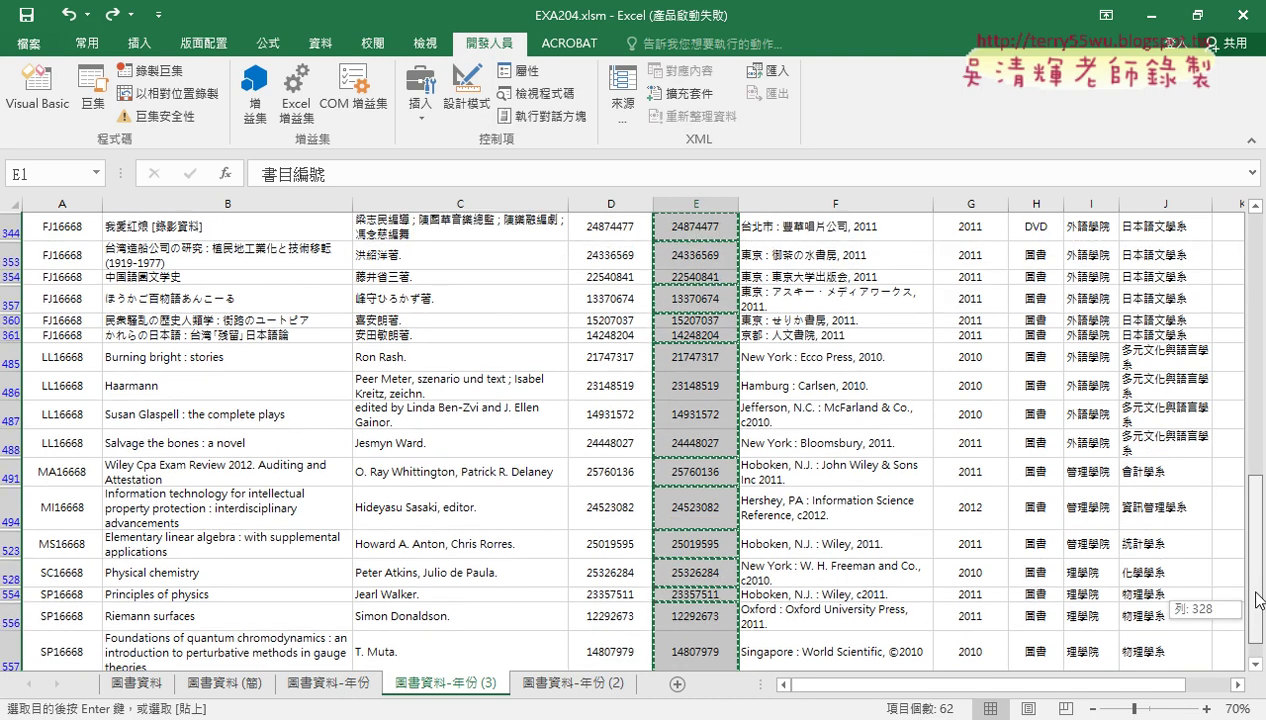
Step: Paste Special the selection into D1 as Values, then undo the paste
{"action": "left_click", "coordinate": [601, 224]}
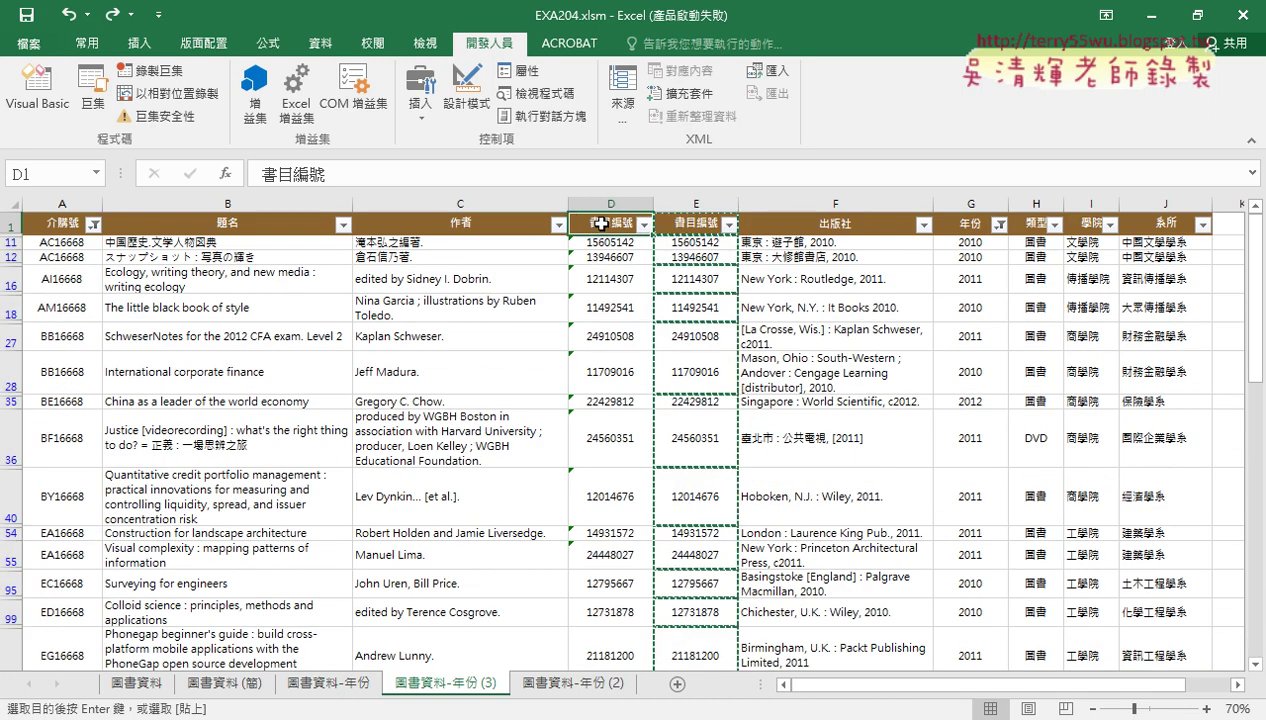
{"action": "right_click", "coordinate": [601, 224]}
{"action": "mouse_move", "coordinate": [660, 340]}
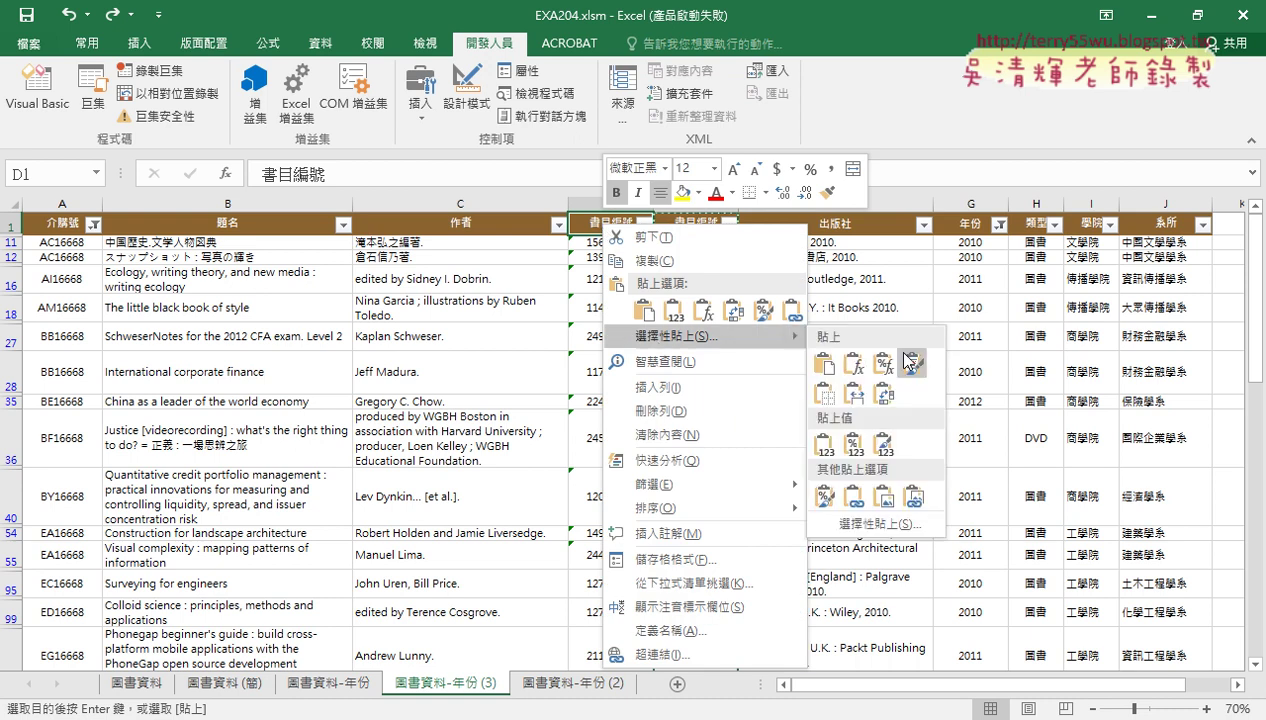
{"action": "left_click", "coordinate": [880, 520]}
{"action": "left_click", "coordinate": [786, 430]}
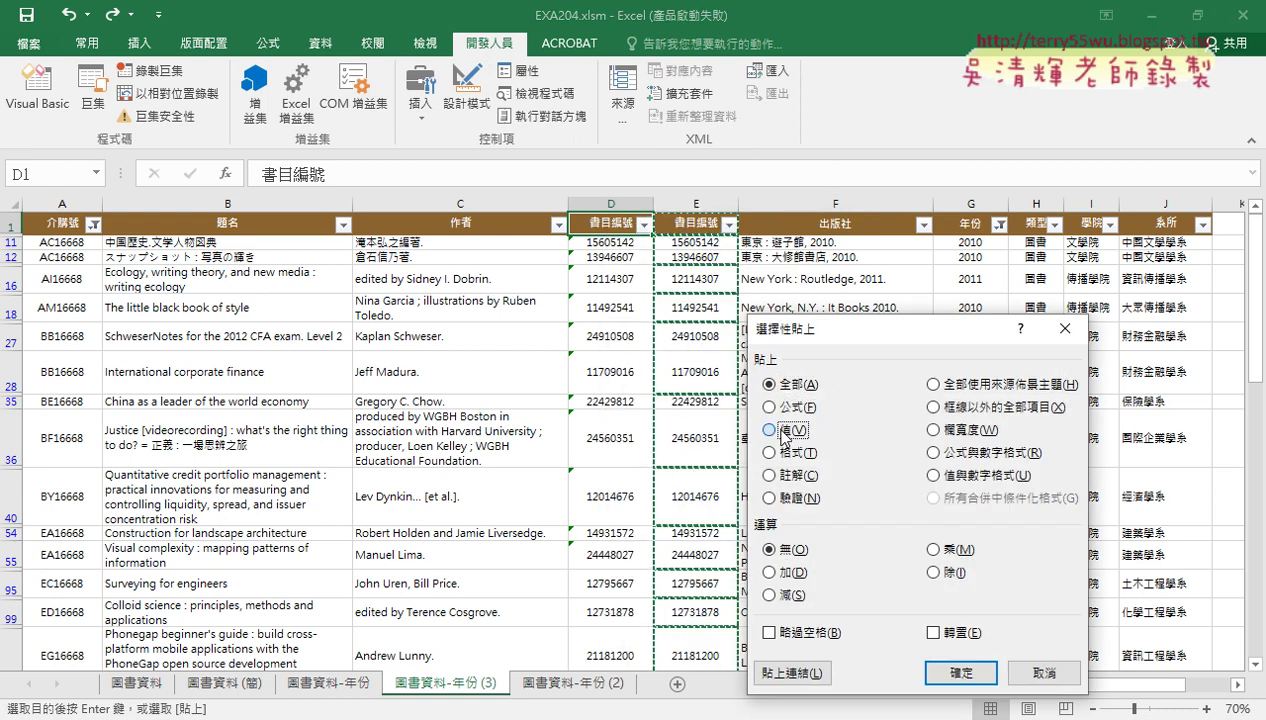
{"action": "left_click_drag", "start_coordinate": [840, 328], "coordinate": [841, 182]}
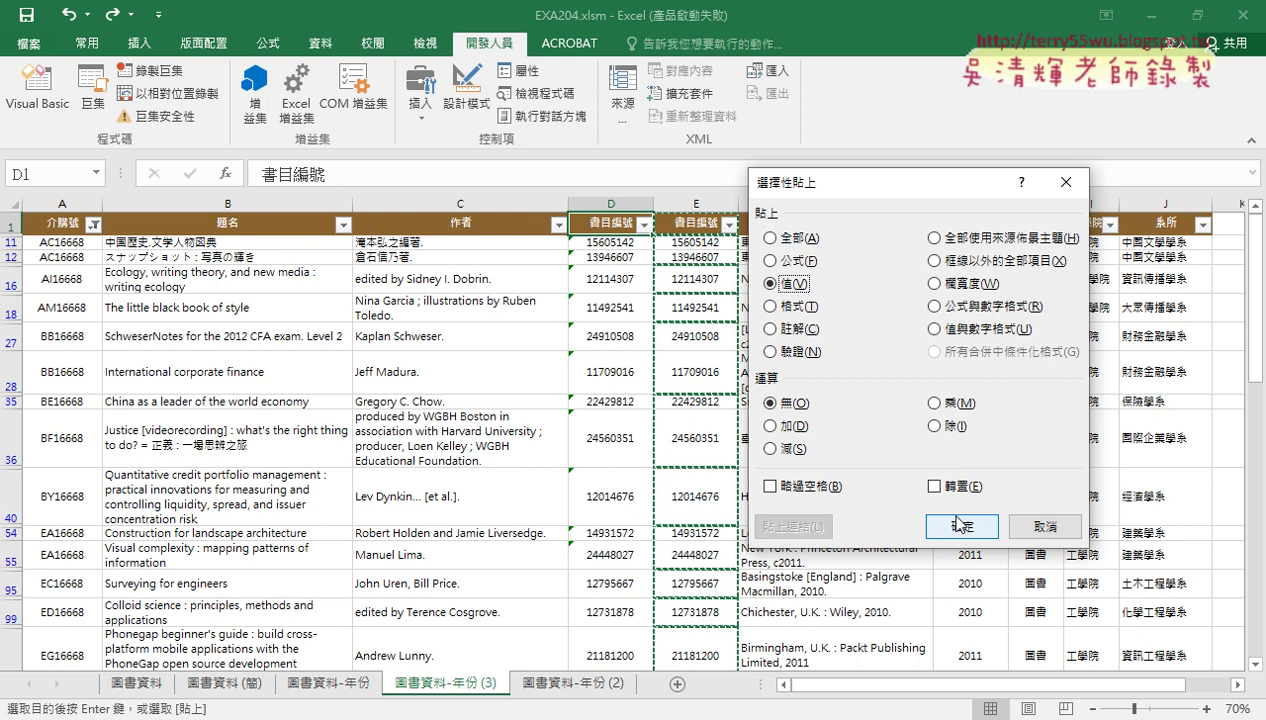
{"action": "left_click", "coordinate": [956, 524]}
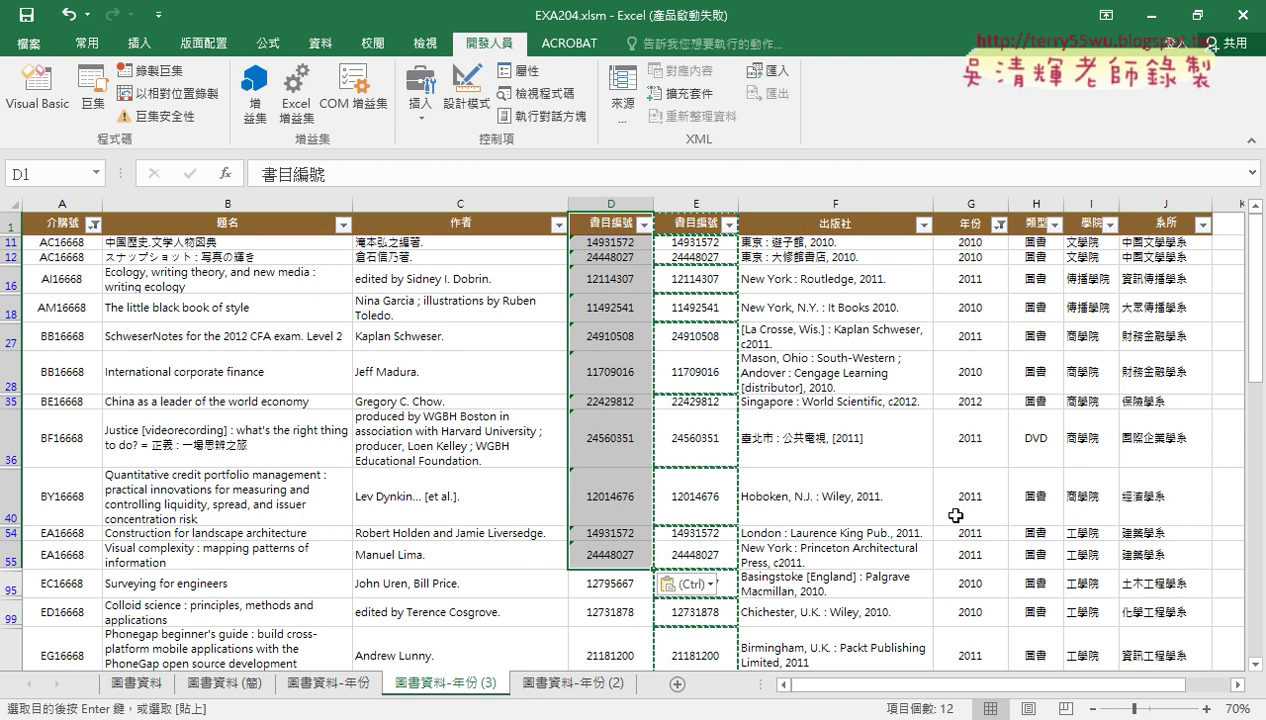
{"action": "key", "text": "ctrl+z"}
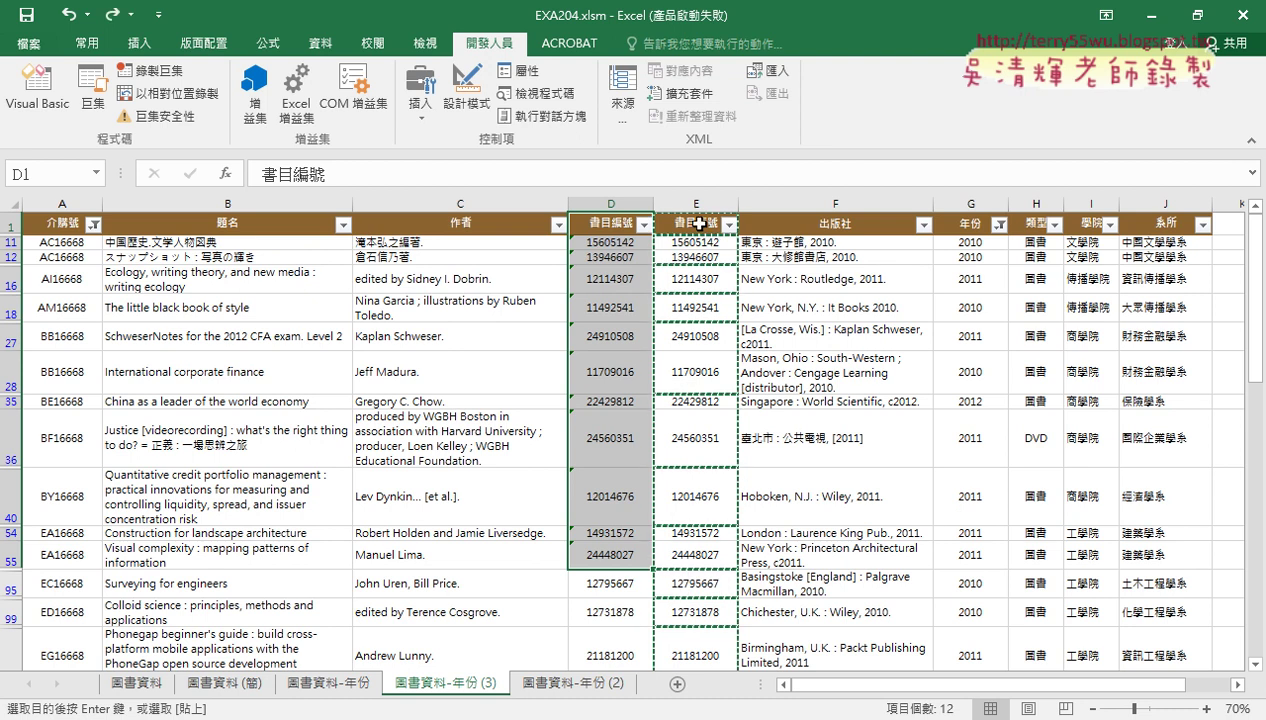
Step: Try pasting formats only into E1 and dismiss the invalid-range error
{"action": "left_click", "coordinate": [698, 224]}
{"action": "right_click", "coordinate": [698, 224]}
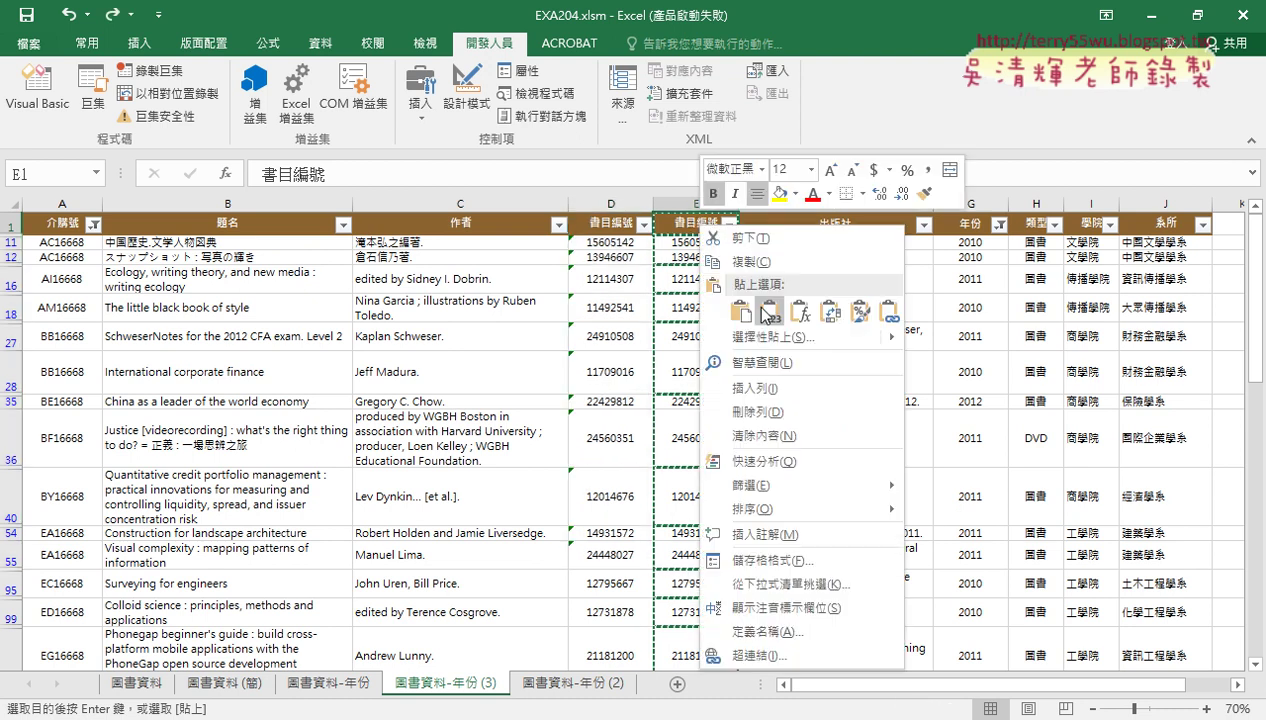
{"action": "left_click", "coordinate": [715, 335]}
{"action": "left_click", "coordinate": [667, 272]}
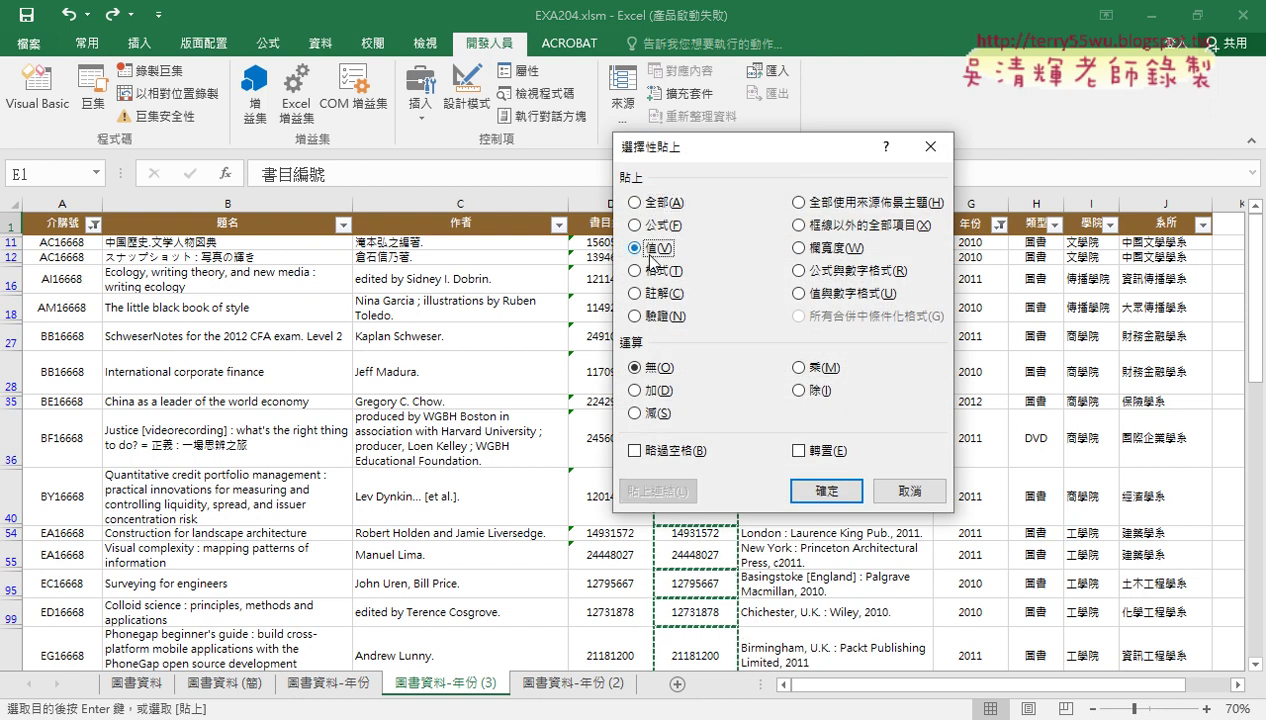
{"action": "left_click", "coordinate": [830, 490]}
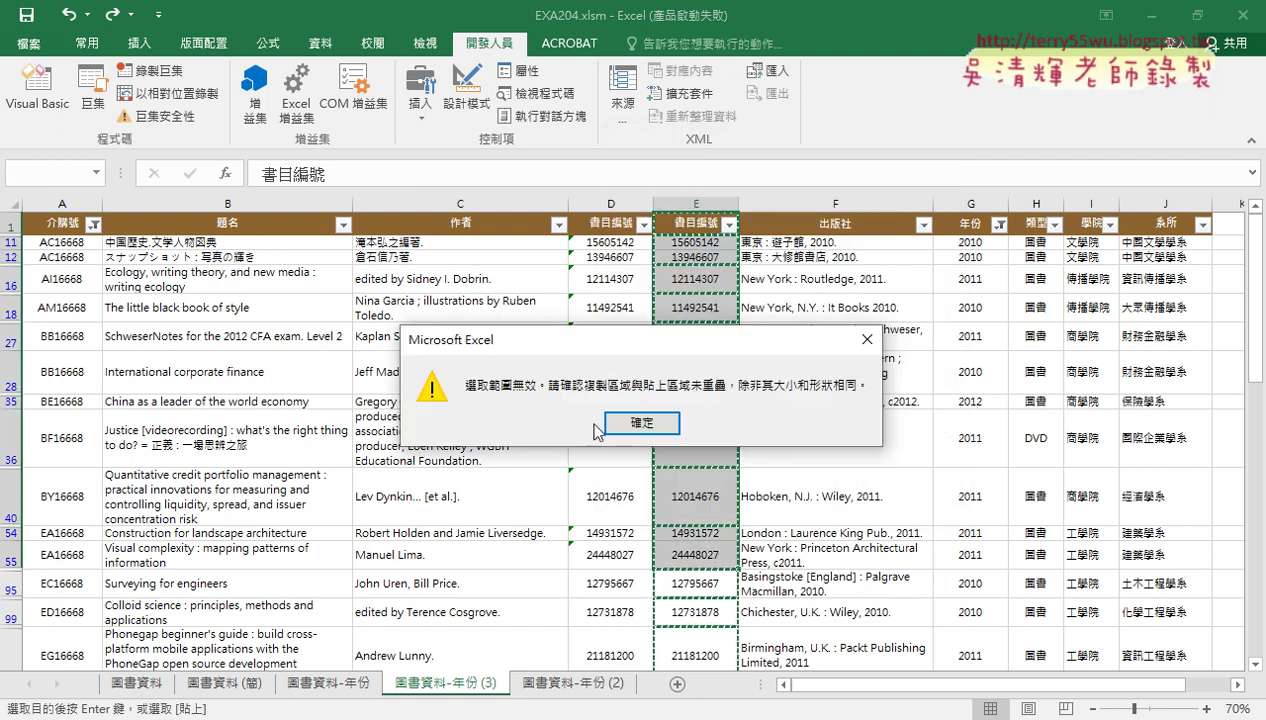
{"action": "key", "text": "Return"}
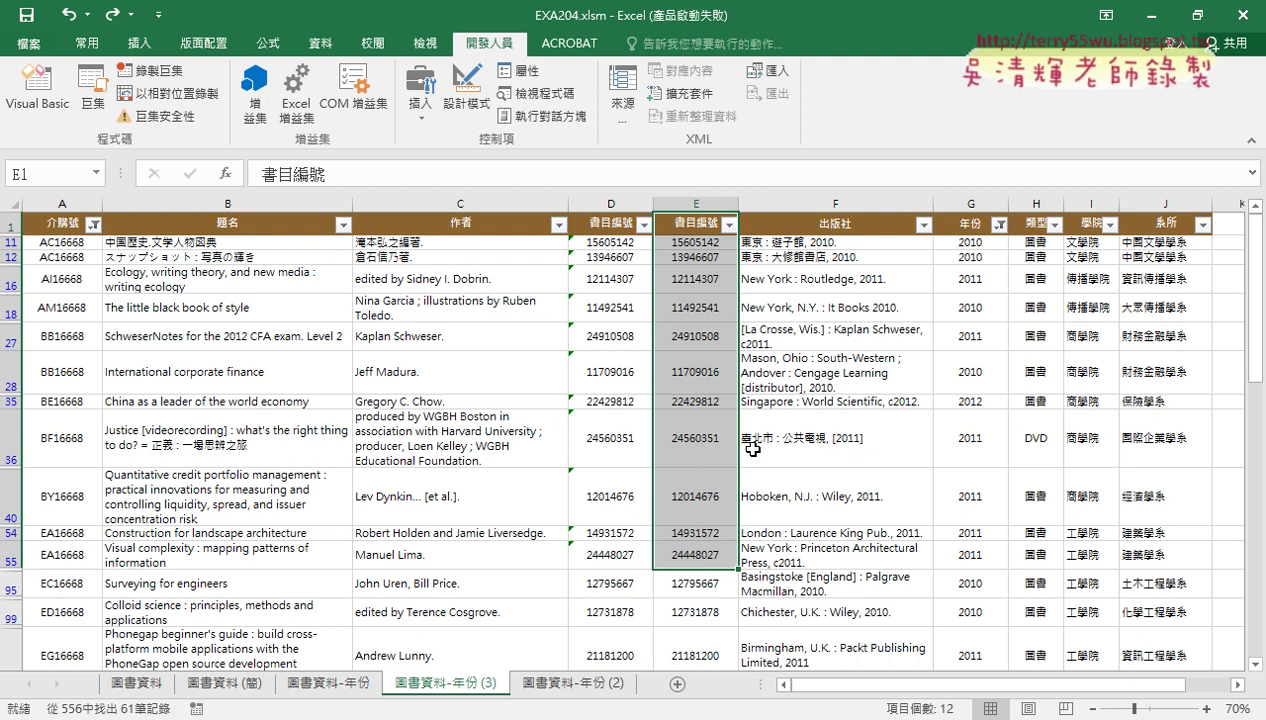
Step: Check the TEXT formulas in E11 and E55, then fill E11's formula down to row 557
{"action": "left_click", "coordinate": [749, 386]}
{"action": "left_click", "coordinate": [690, 243]}
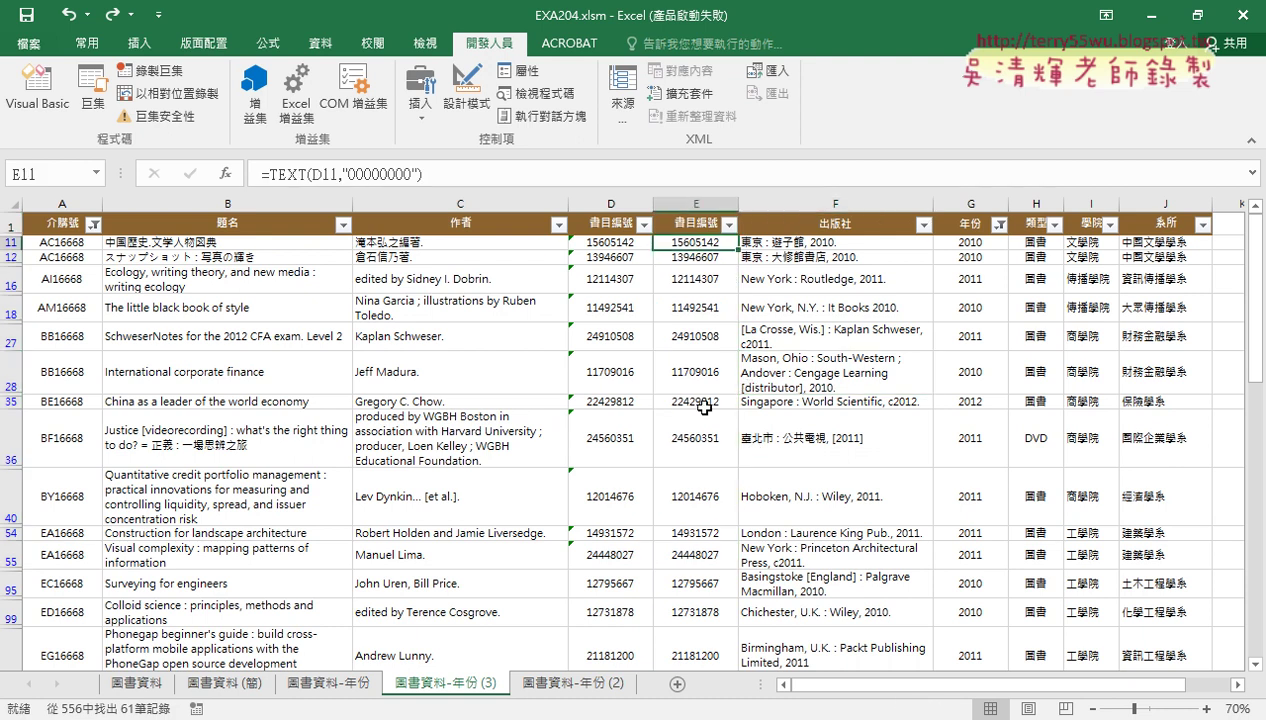
{"action": "left_click", "coordinate": [703, 560]}
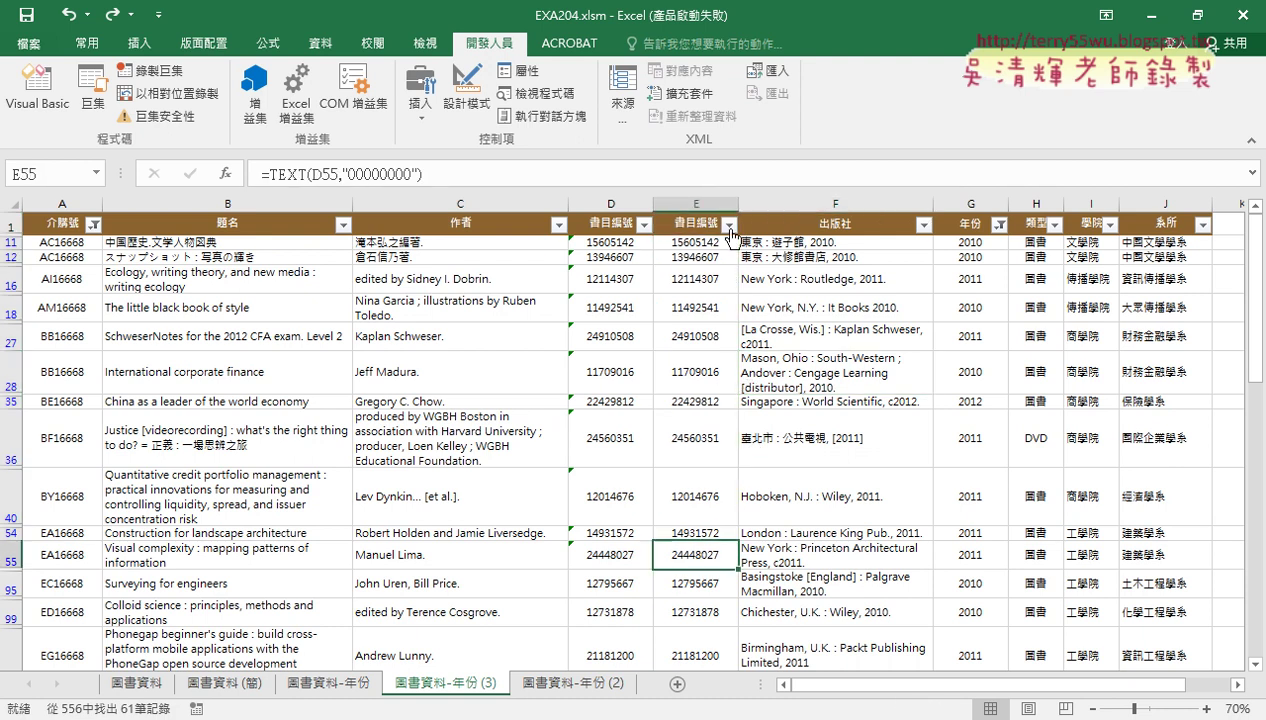
{"action": "left_click", "coordinate": [695, 253]}
{"action": "left_click", "coordinate": [695, 242]}
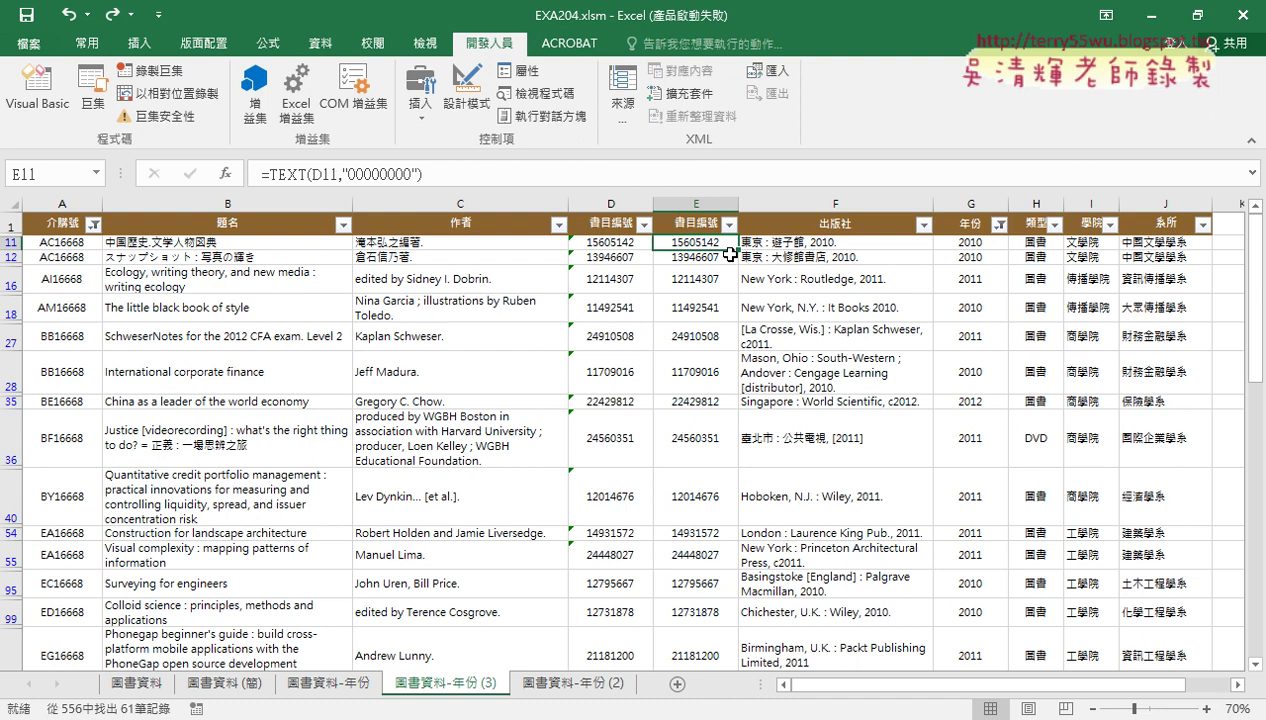
{"action": "mouse_move", "coordinate": [737, 253]}
{"action": "left_mouse_down"}
{"action": "mouse_move", "coordinate": [700, 666]}
{"action": "mouse_move", "coordinate": [731, 638]}
{"action": "mouse_move", "coordinate": [733, 607]}
{"action": "left_mouse_up"}
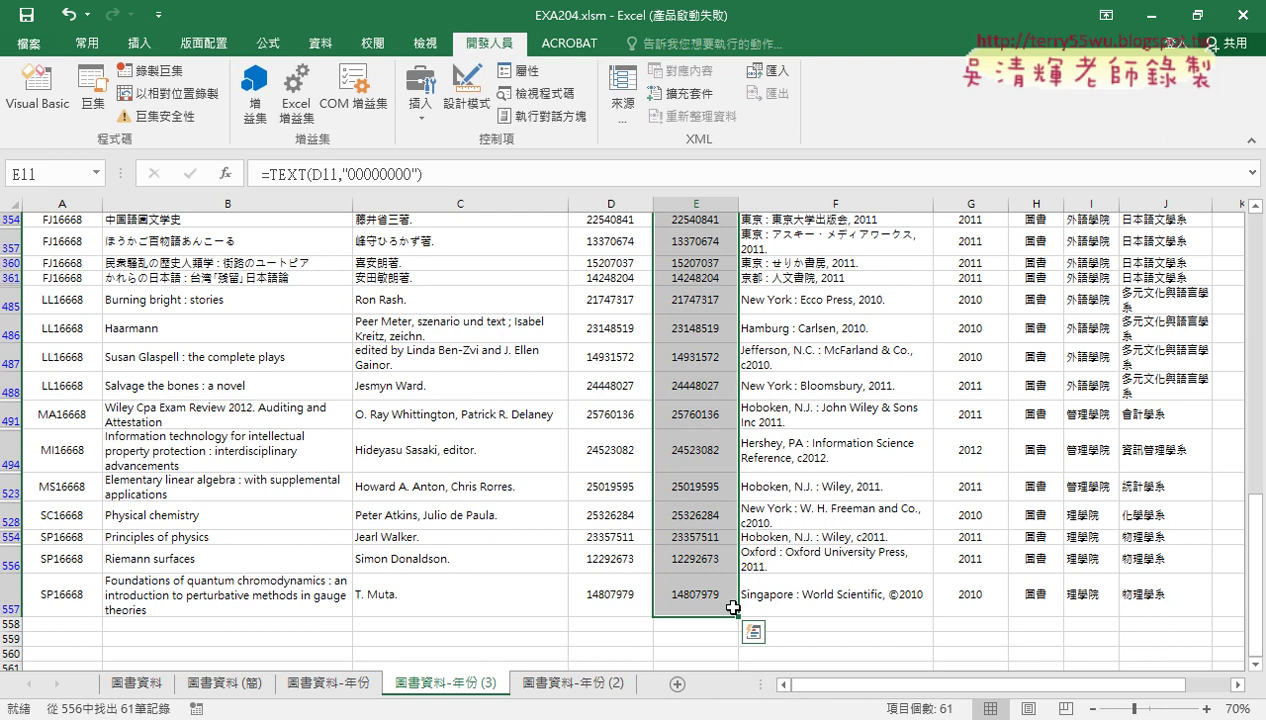
Step: Copy the converted column E and select D1 as the target
{"action": "right_click", "coordinate": [690, 427]}
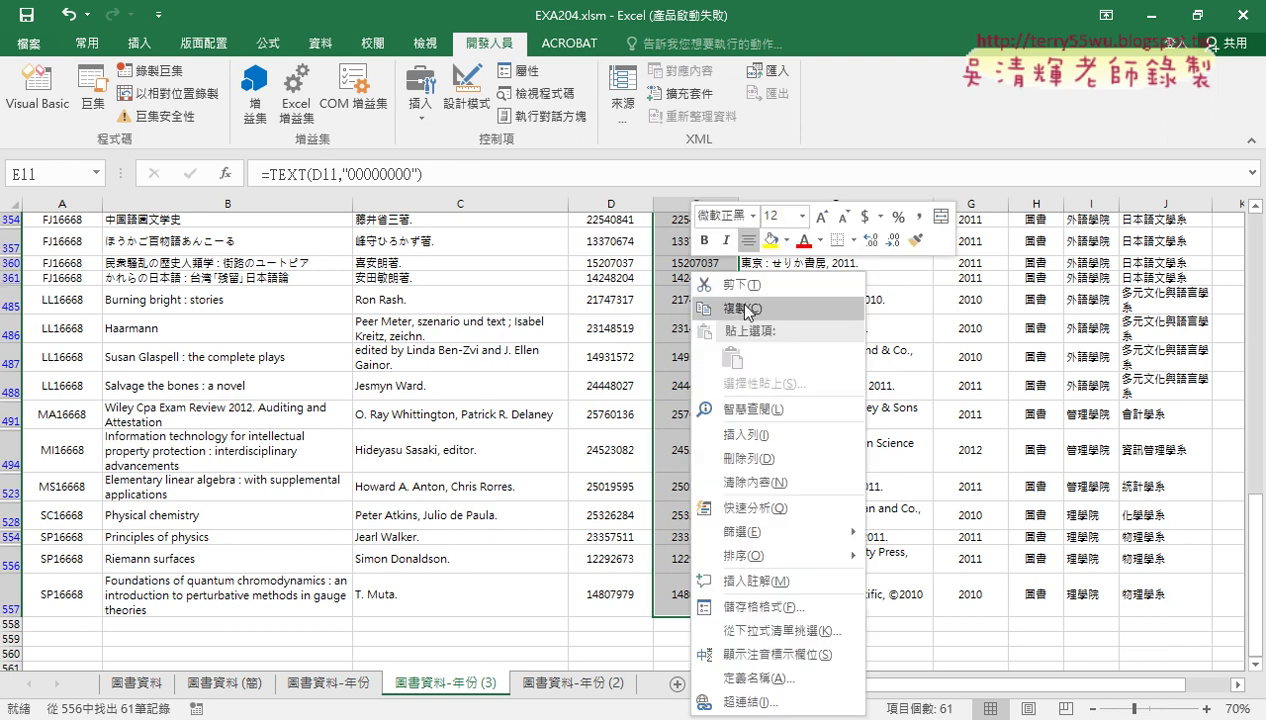
{"action": "left_click", "coordinate": [700, 306]}
{"action": "left_click", "coordinate": [612, 223]}
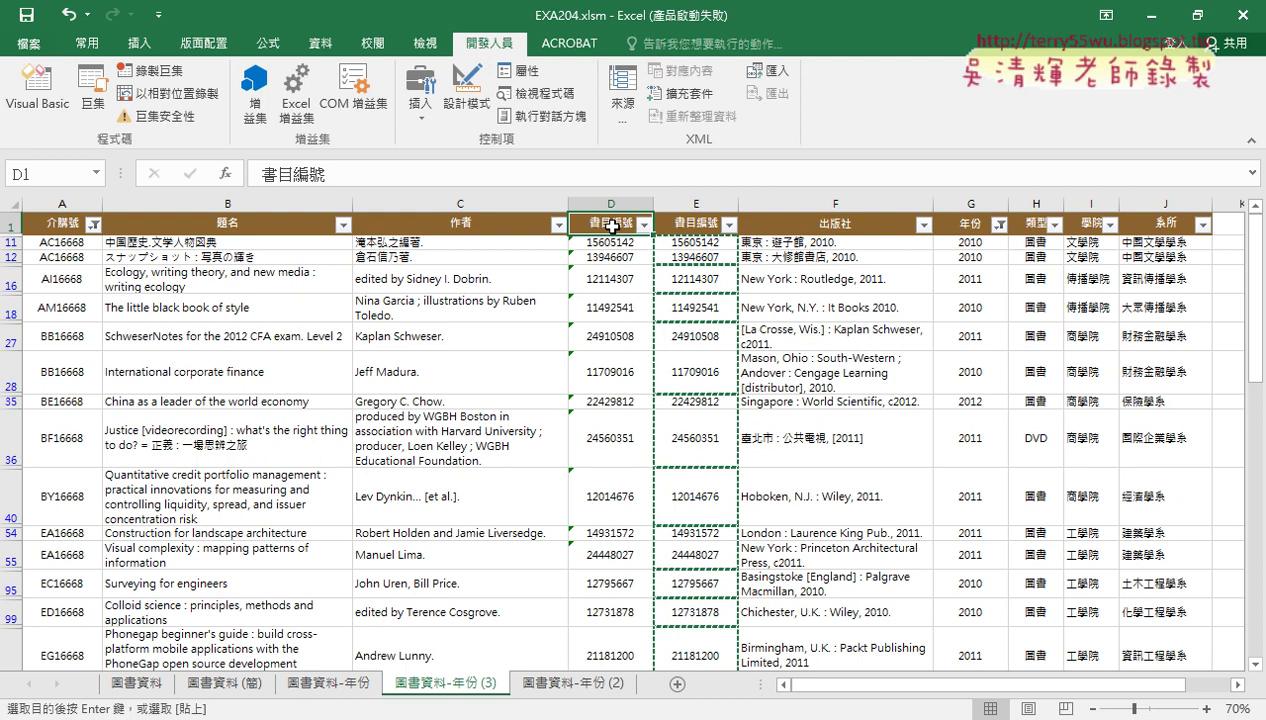
Step: Paste column E's values into column D, then undo the mismatched paste
{"action": "right_click", "coordinate": [614, 227]}
{"action": "mouse_move", "coordinate": [727, 336]}
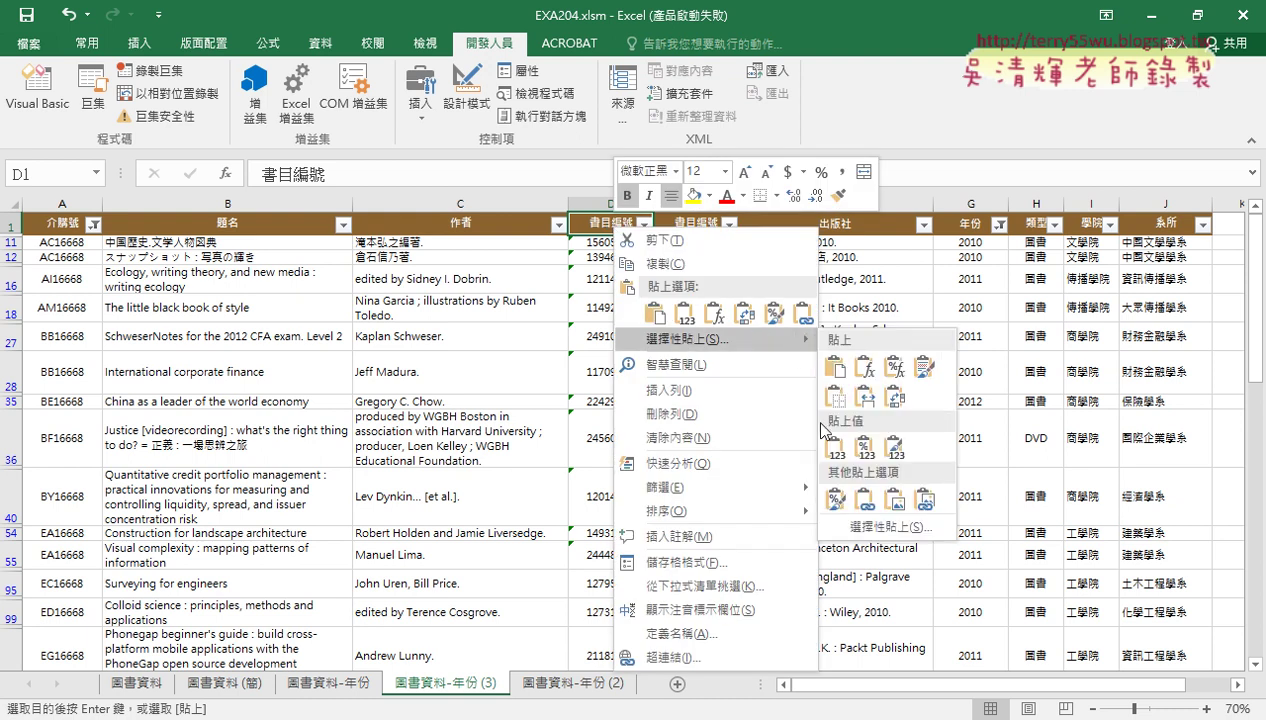
{"action": "left_click", "coordinate": [836, 448]}
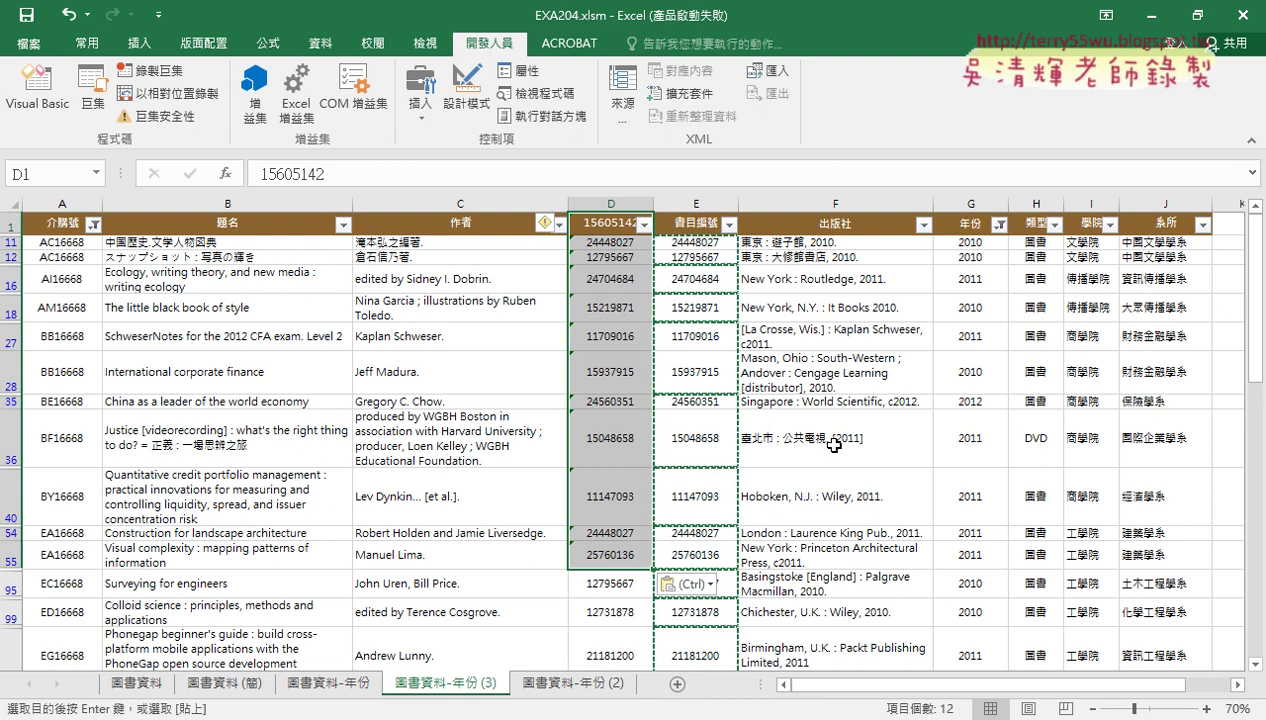
{"action": "key", "text": "ctrl+z"}
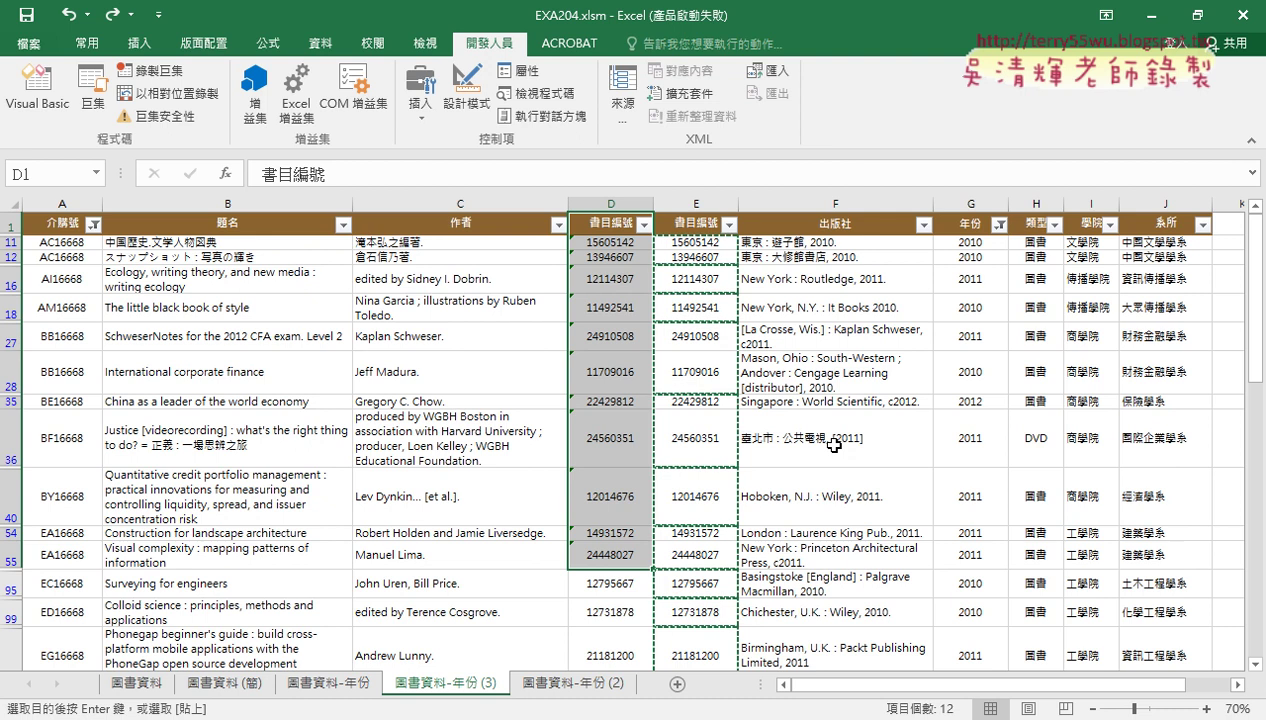
Step: Turn off the filter to show all rows, then fill E11's TEXT formula up into E2–E10
{"action": "left_click", "coordinate": [696, 223]}
{"action": "left_click", "coordinate": [320, 43]}
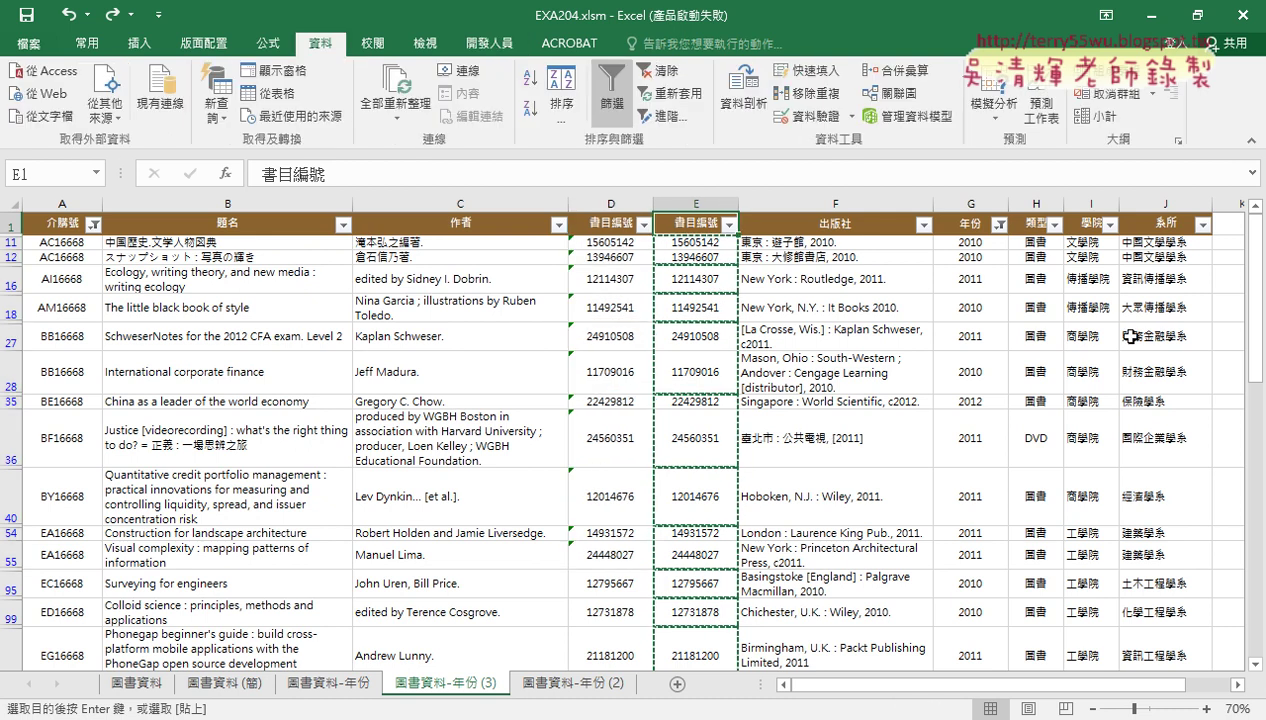
{"action": "left_click", "coordinate": [614, 103]}
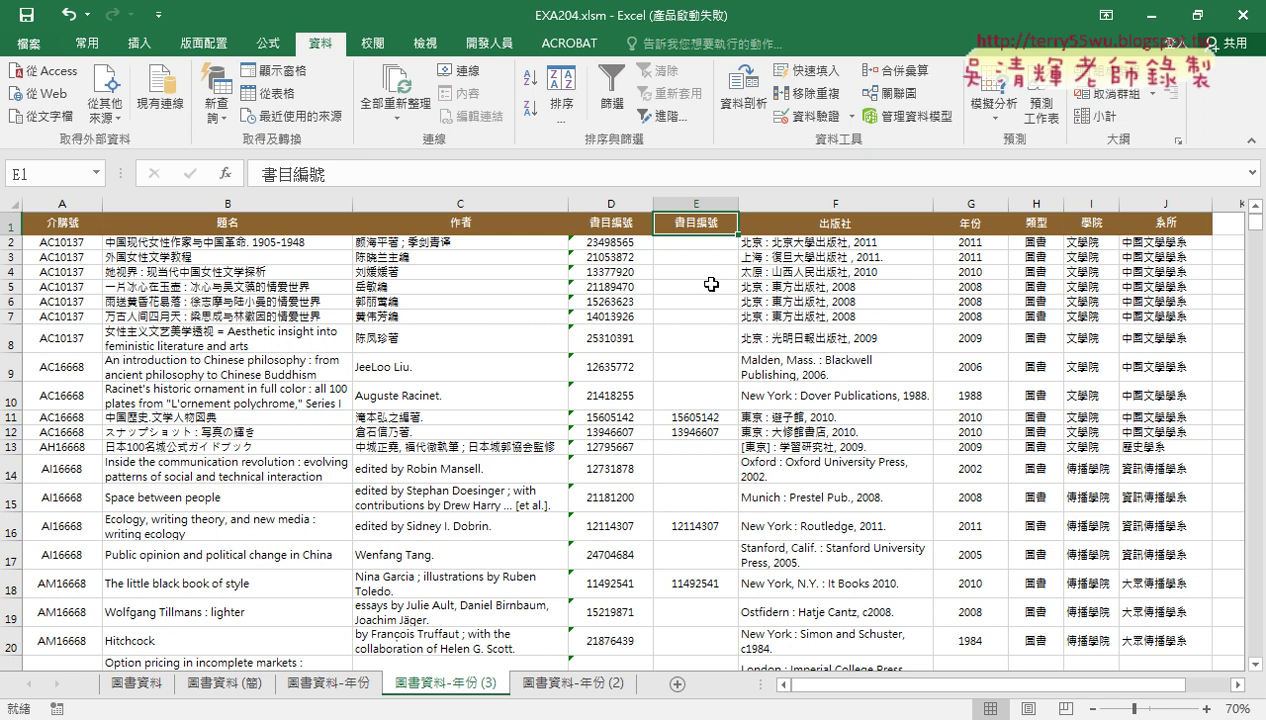
{"action": "left_click", "coordinate": [688, 246]}
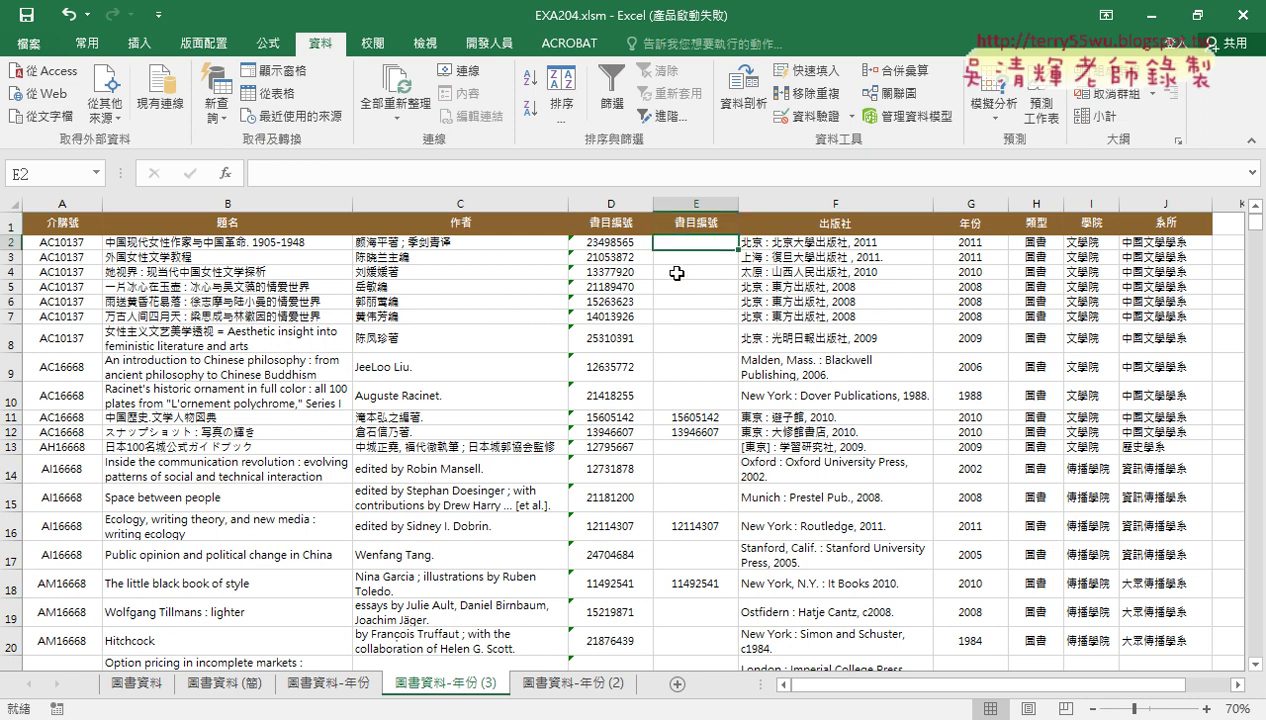
{"action": "left_click", "coordinate": [707, 414]}
{"action": "left_click_drag", "start_coordinate": [739, 425], "coordinate": [741, 327]}
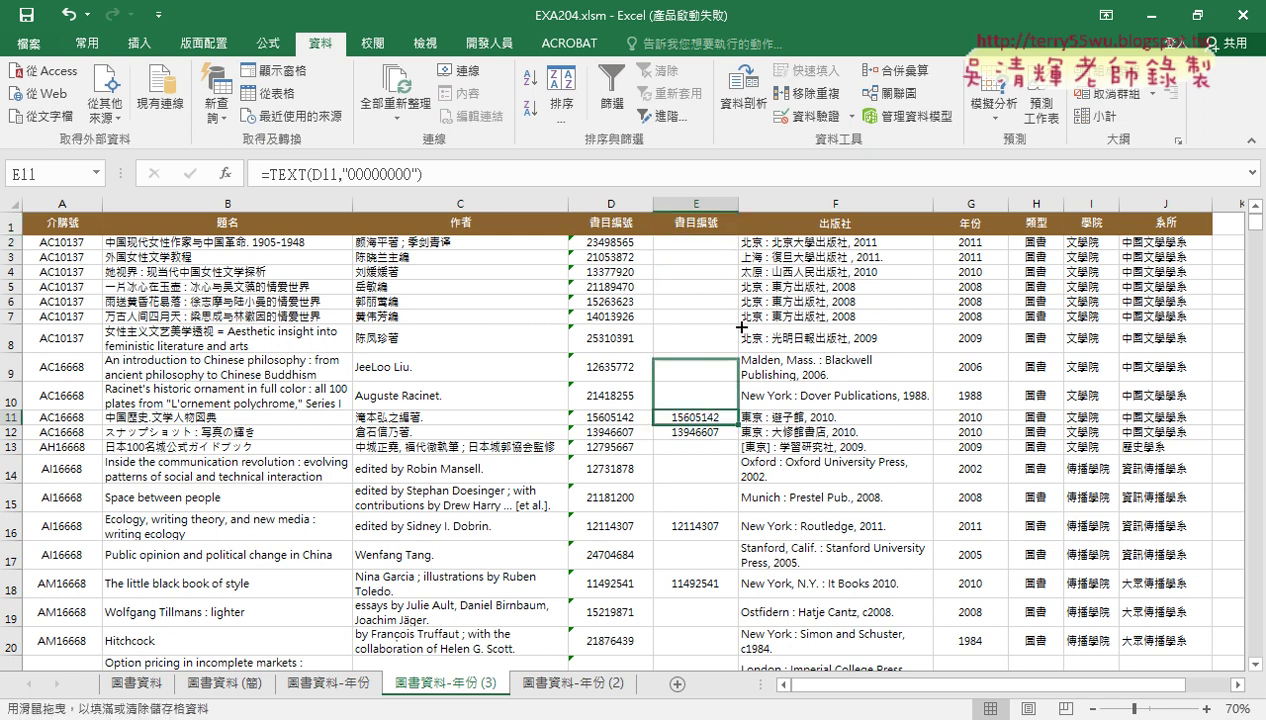
{"action": "left_click_drag", "start_coordinate": [737, 236], "coordinate": [738, 238]}
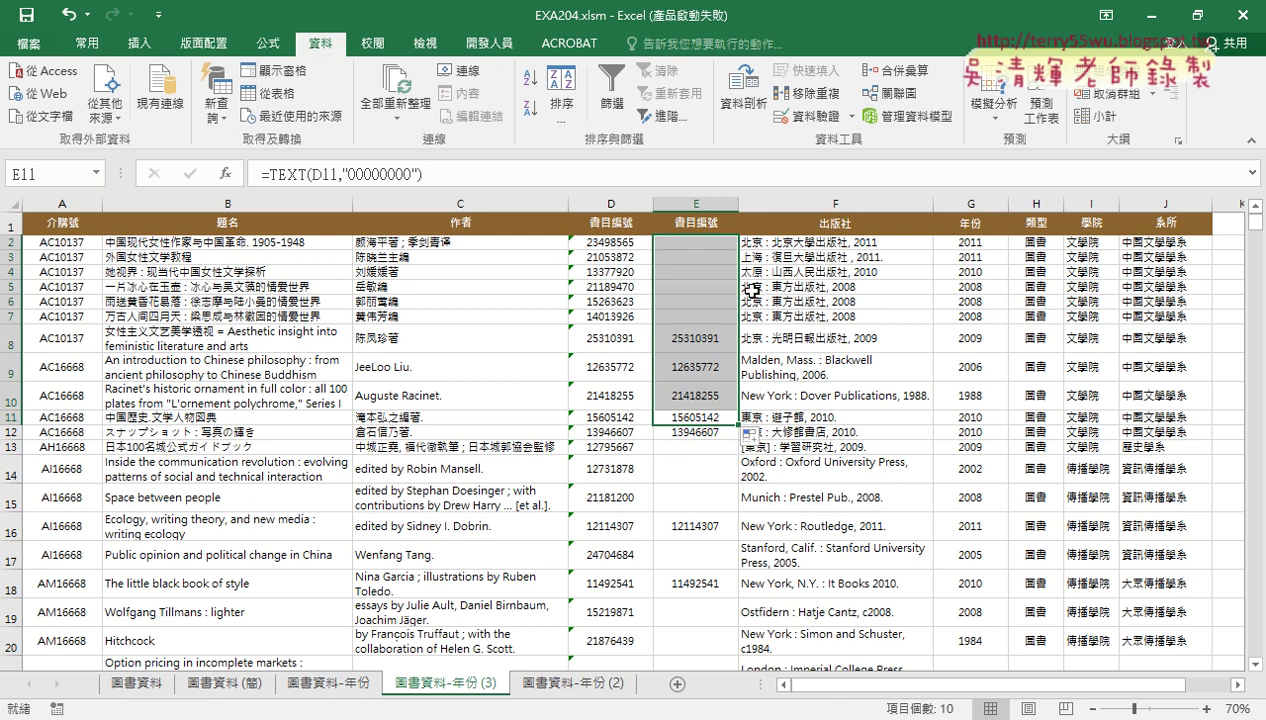
Step: Select the converted values from E3 down column E
{"action": "left_click", "coordinate": [703, 258]}
{"action": "left_click_drag", "start_coordinate": [703, 258], "coordinate": [703, 662]}
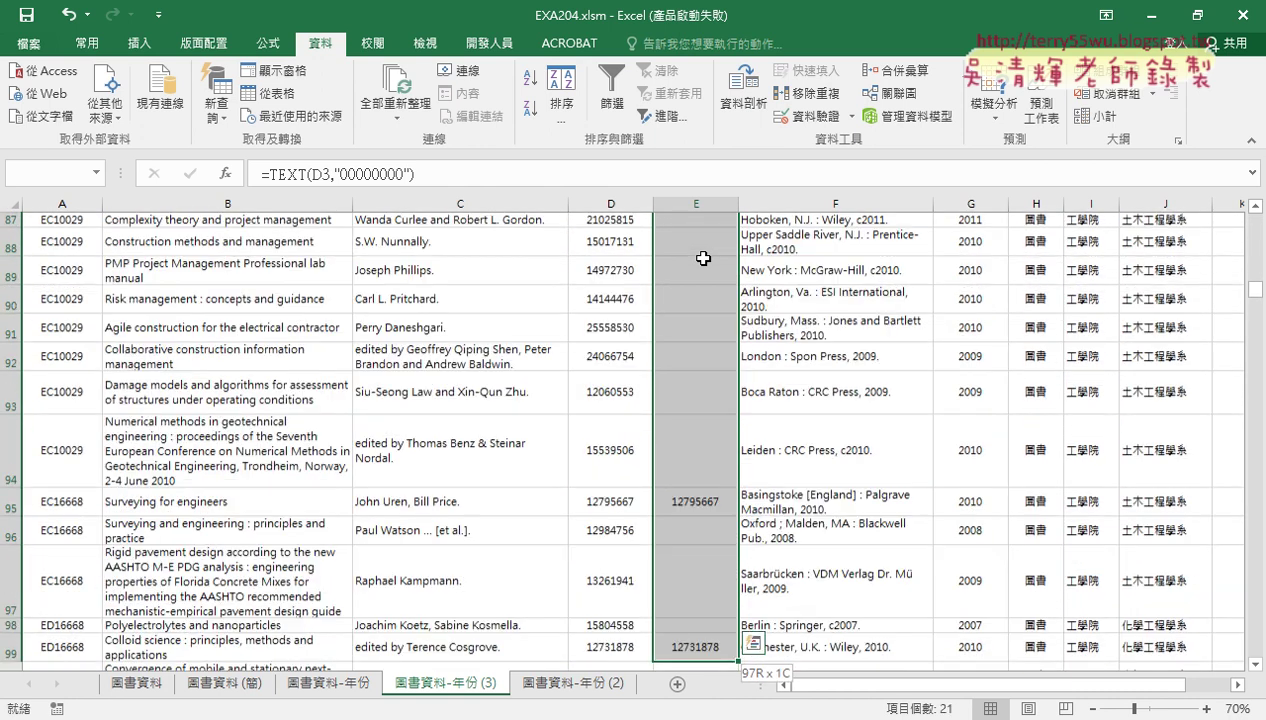
{"action": "left_click_drag", "start_coordinate": [703, 258], "coordinate": [703, 620]}
{"action": "scroll", "coordinate": [1111, 221], "scroll_direction": "up", "scroll_amount": 5}
{"action": "scroll", "coordinate": [1111, 221], "scroll_direction": "up", "scroll_amount": 10}
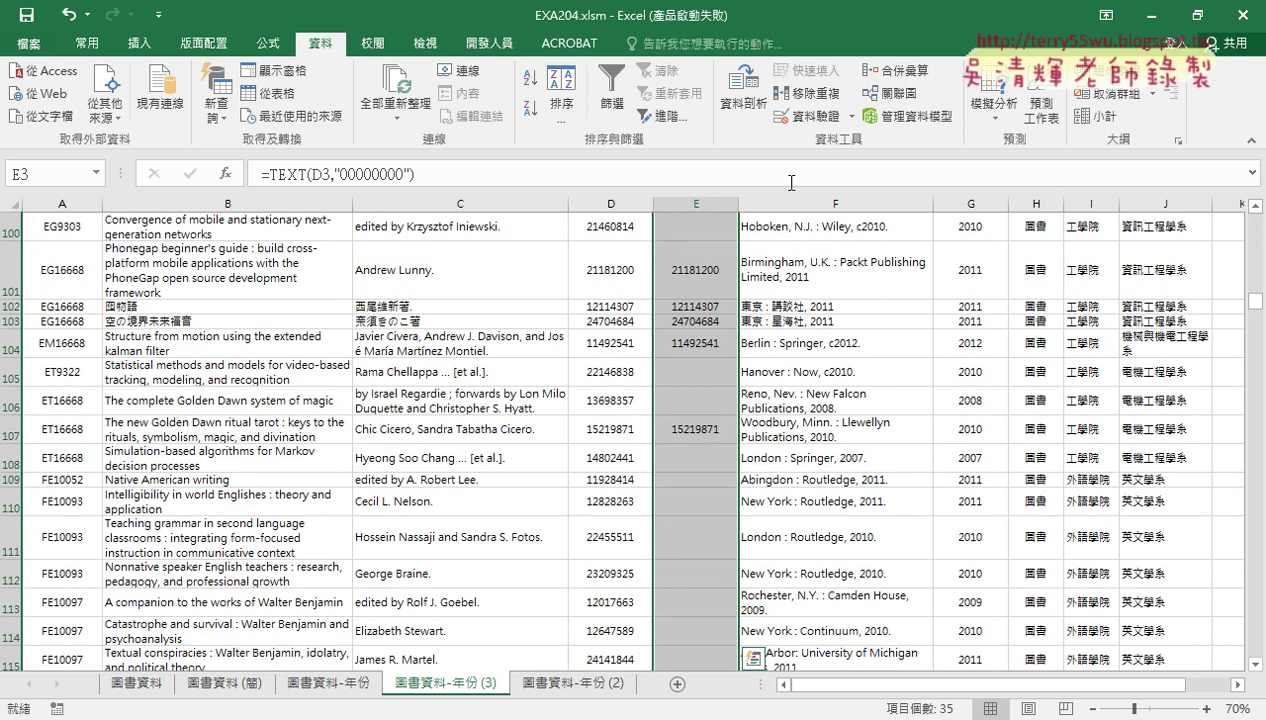
{"action": "scroll", "coordinate": [745, 232], "scroll_direction": "up", "scroll_amount": 10}
{"action": "scroll", "coordinate": [745, 232], "scroll_direction": "up", "scroll_amount": 10}
{"action": "scroll", "coordinate": [749, 228], "scroll_direction": "up", "scroll_amount": 8}
{"action": "scroll", "coordinate": [749, 228], "scroll_direction": "up", "scroll_amount": 1}
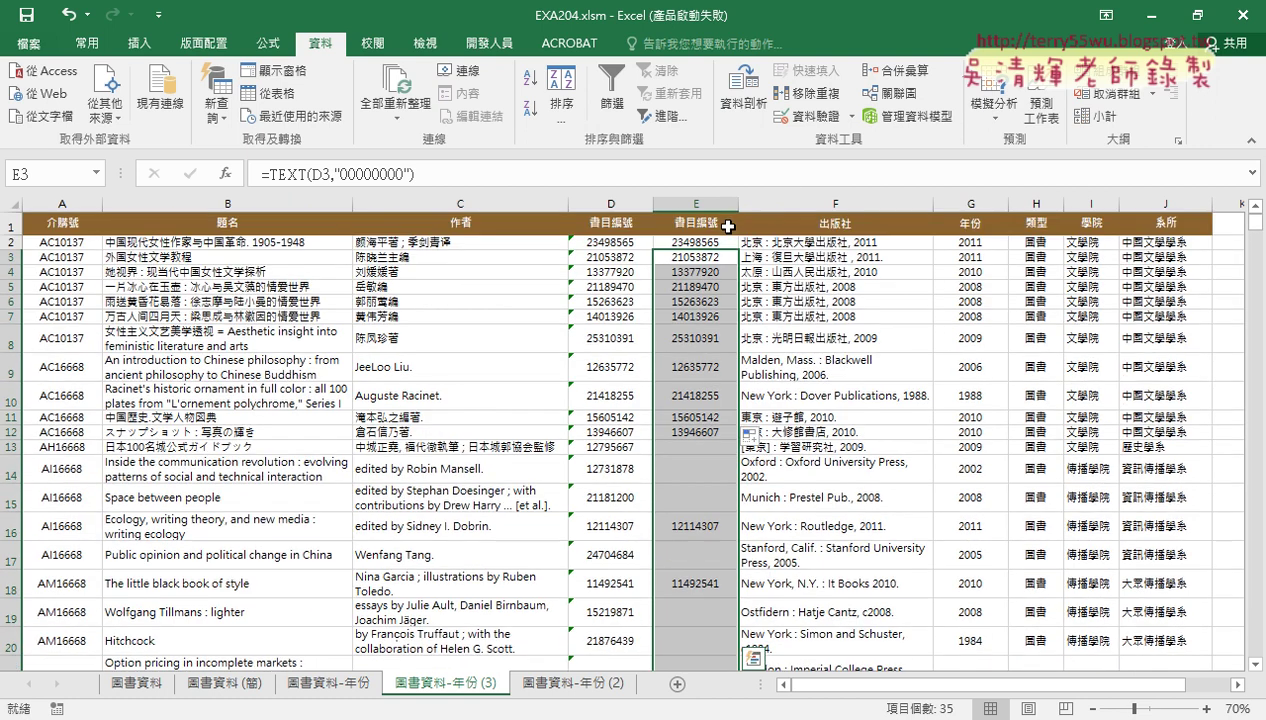
Step: Delete the partly filled helper column E
{"action": "left_click", "coordinate": [697, 200]}
{"action": "right_click", "coordinate": [695, 268]}
{"action": "left_click", "coordinate": [758, 366]}
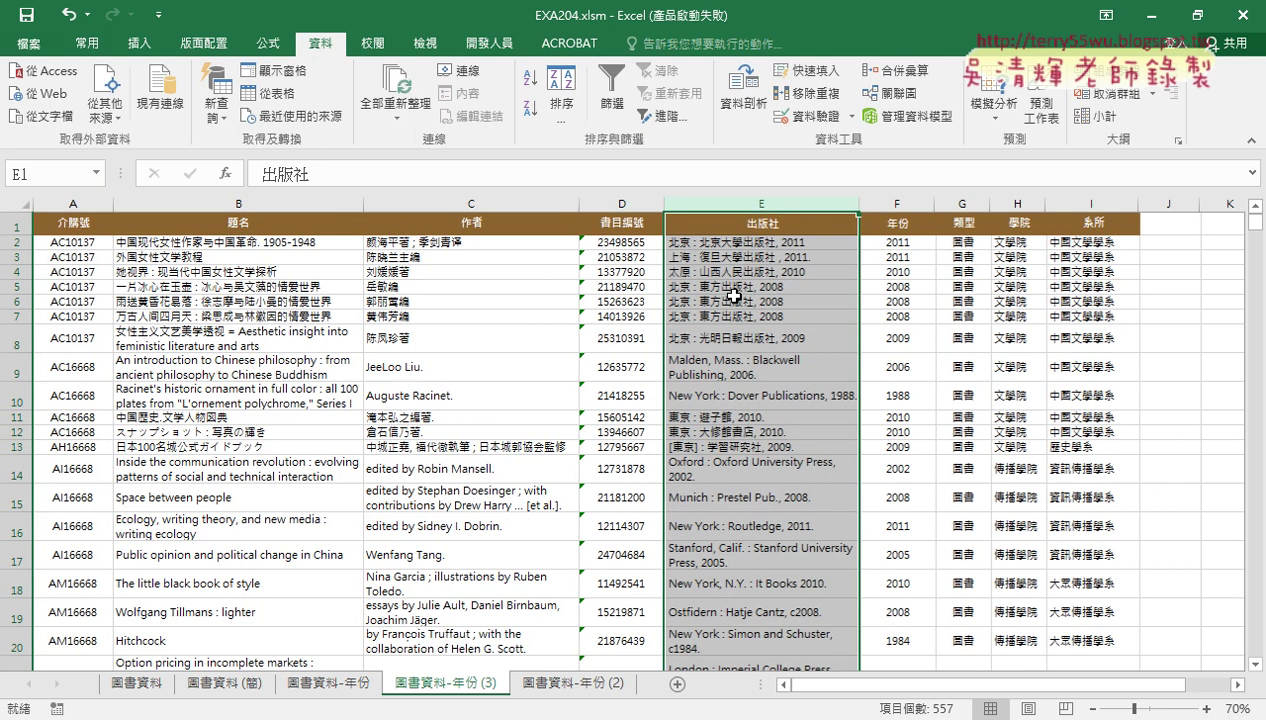
Step: Insert a blank column D before 書目編號 and copy the 書目編號 header
{"action": "left_click", "coordinate": [631, 209]}
{"action": "right_click", "coordinate": [627, 256]}
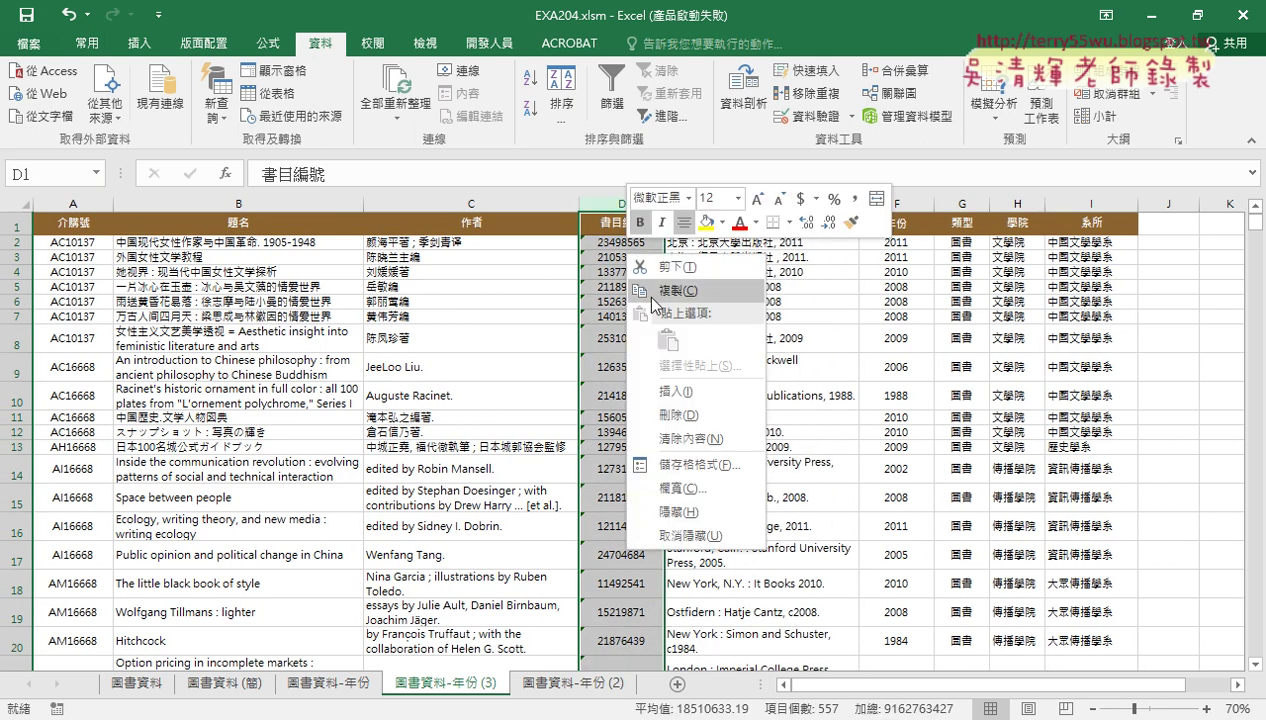
{"action": "left_click", "coordinate": [670, 391]}
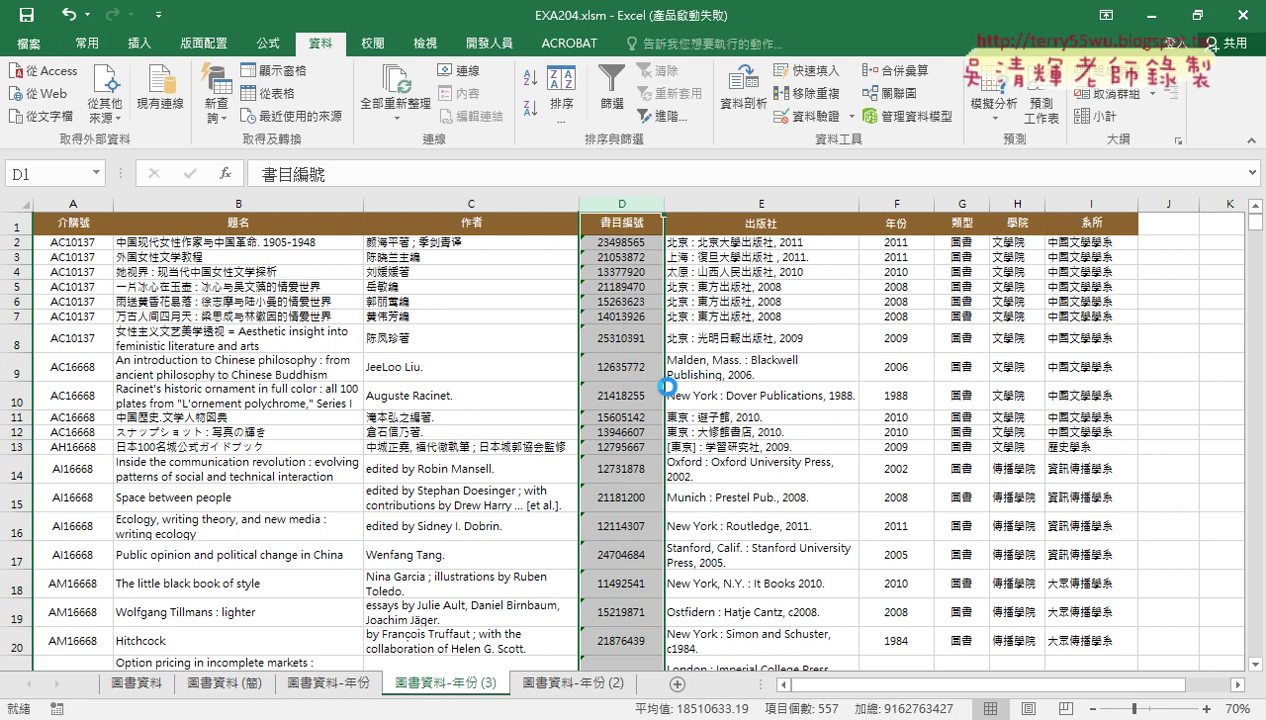
{"action": "left_click", "coordinate": [725, 227]}
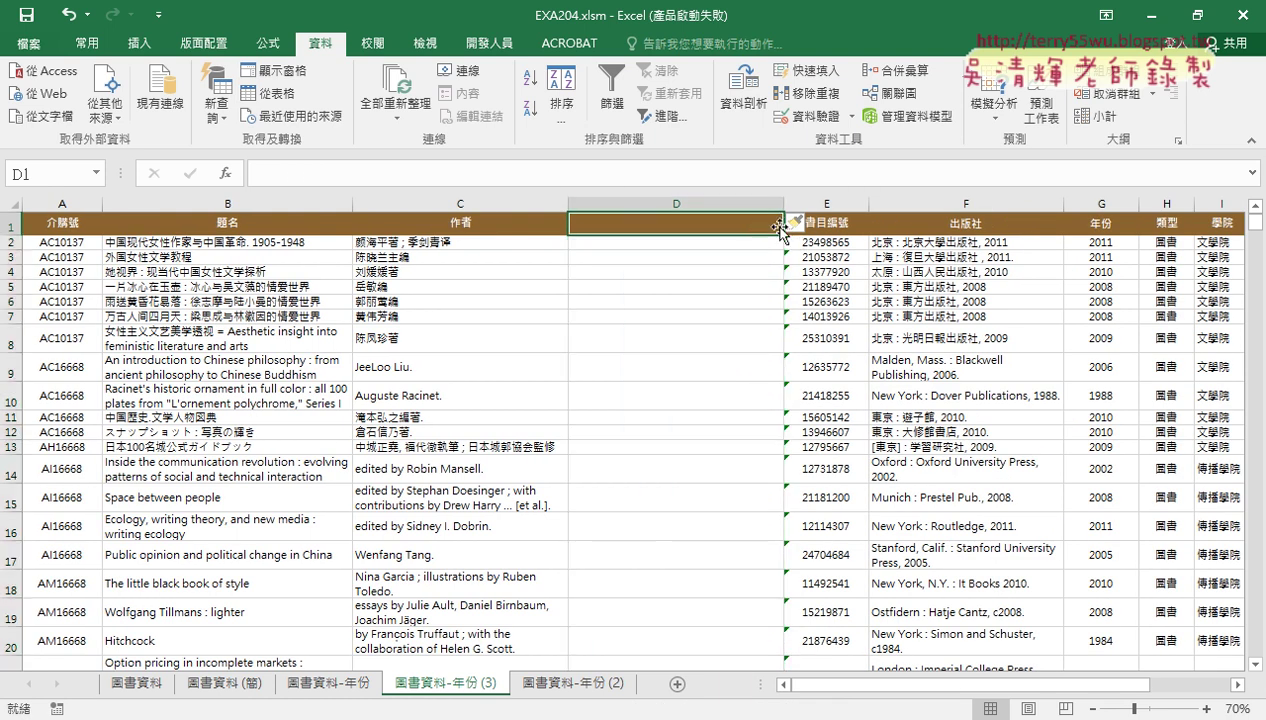
{"action": "left_click", "coordinate": [800, 222]}
{"action": "key", "text": "ctrl+c"}
Step: Paste the 書目編號 header into cell D1
{"action": "left_click", "coordinate": [658, 224]}
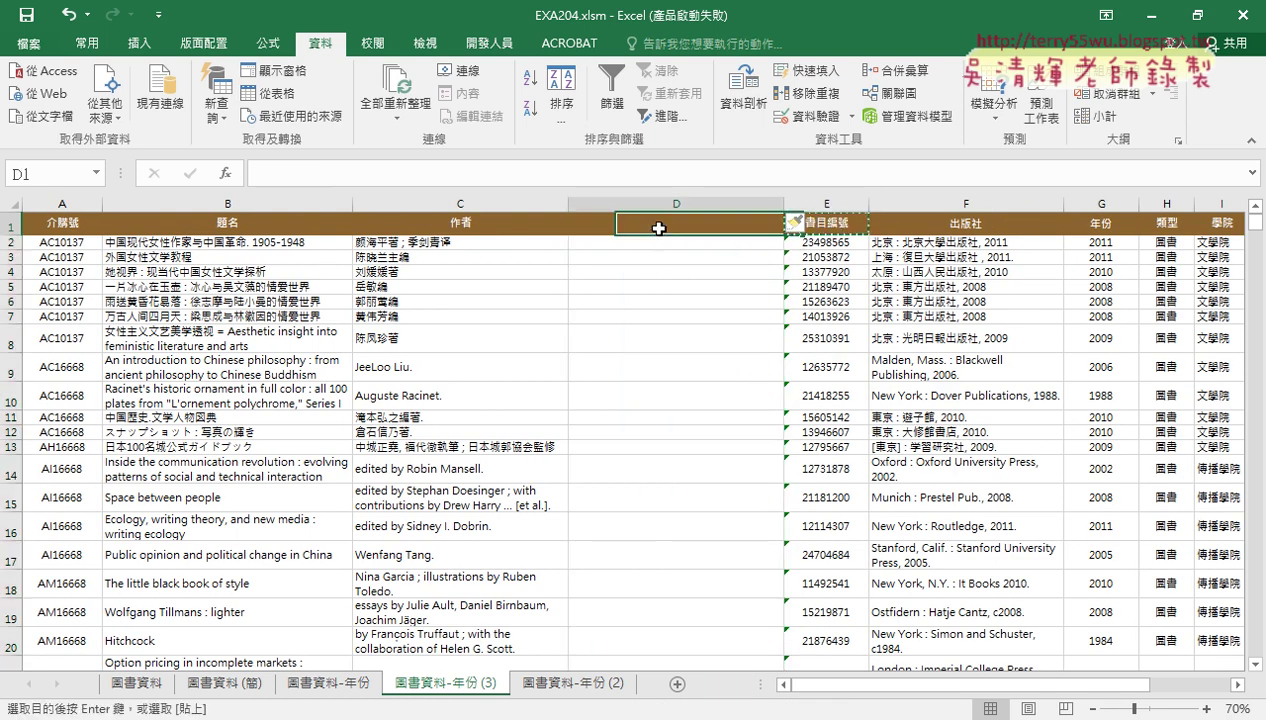
{"action": "key", "text": "ctrl+v"}
{"action": "key", "text": "Down"}
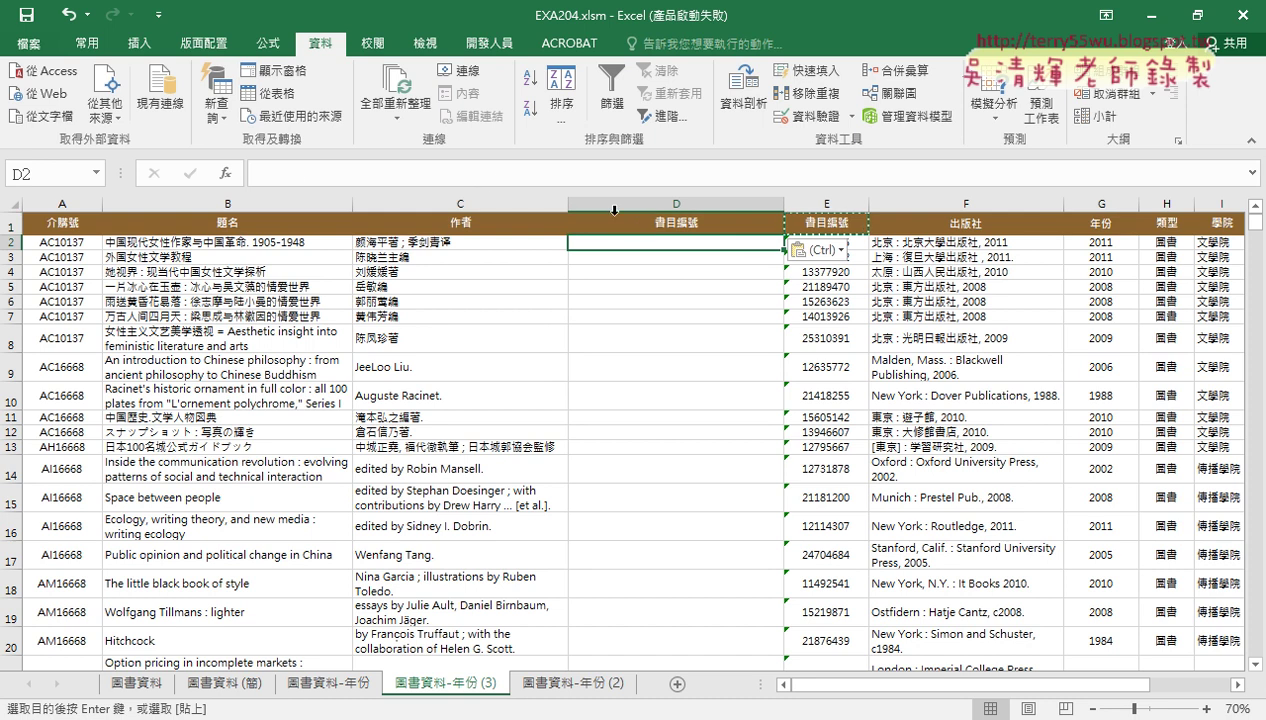
Step: Enter =TEXT(E2,"00000000") in D2 and fill it down the whole of column D
{"action": "left_click", "coordinate": [486, 176]}
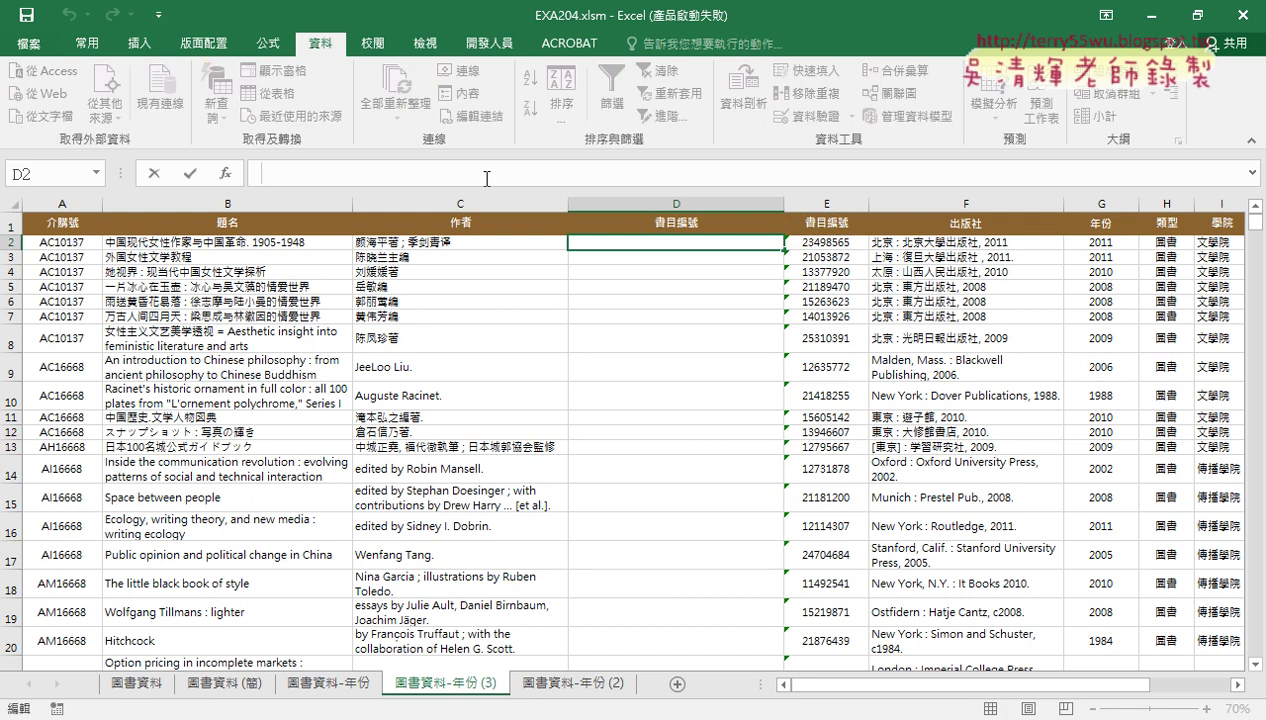
{"action": "left_click", "coordinate": [226, 174]}
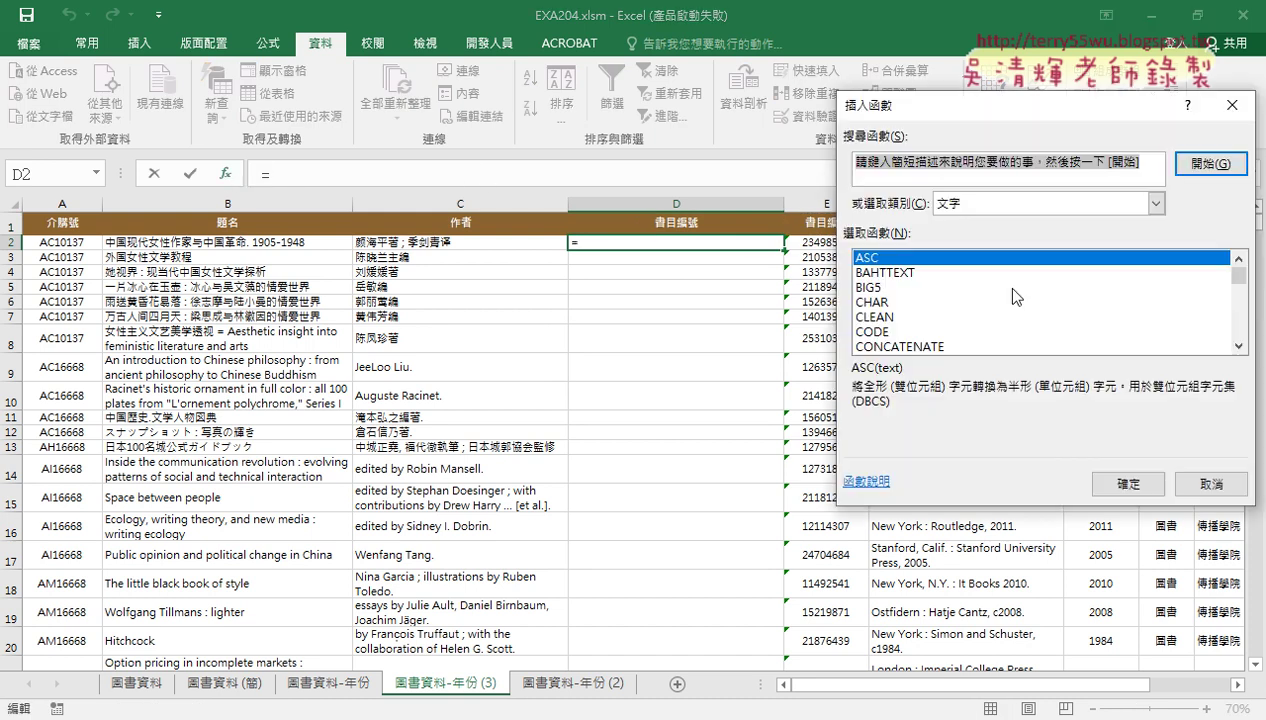
{"action": "left_click", "coordinate": [1060, 205]}
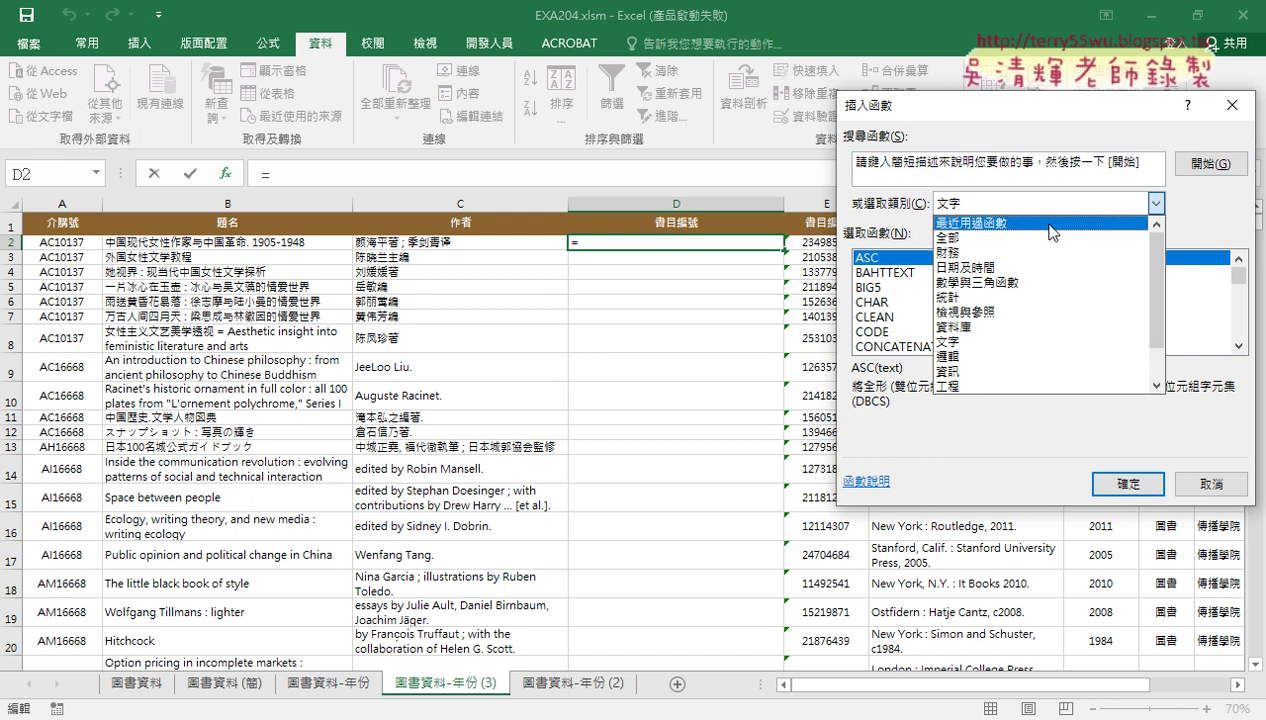
{"action": "left_click", "coordinate": [960, 222]}
{"action": "double_click", "coordinate": [888, 260]}
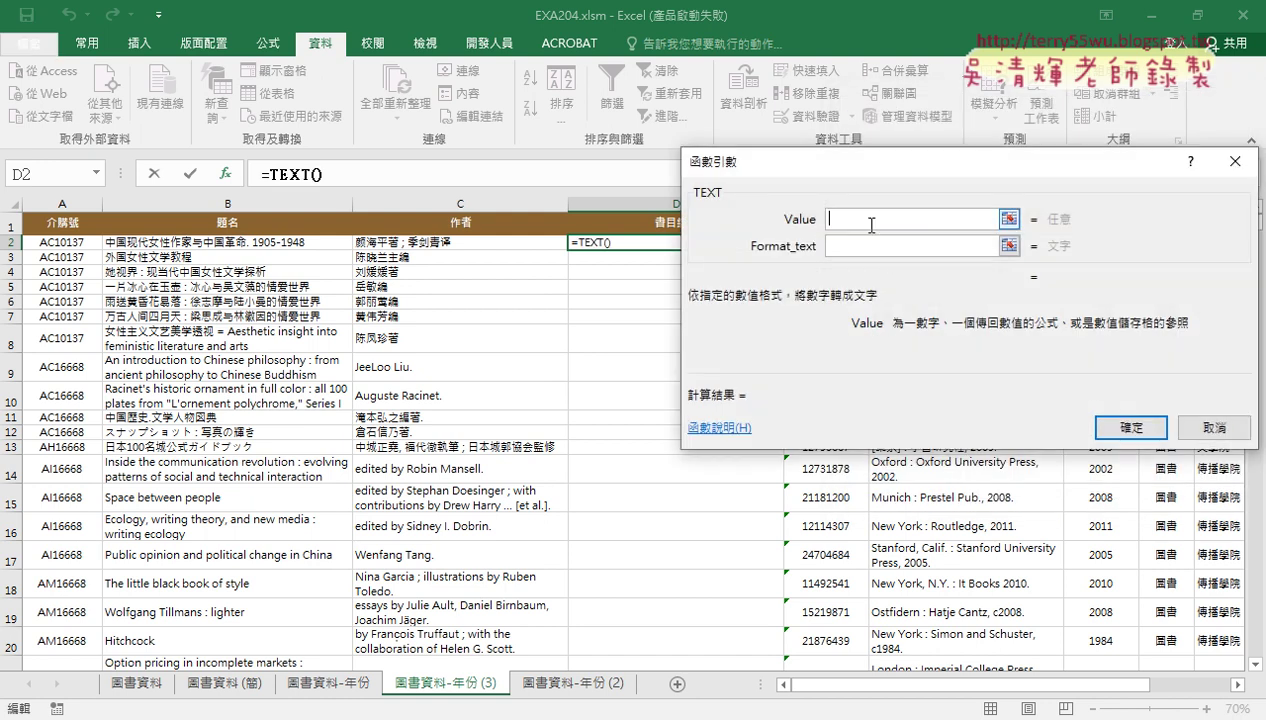
{"action": "left_click_drag", "start_coordinate": [833, 179], "coordinate": [200, 303]}
{"action": "left_click", "coordinate": [822, 242]}
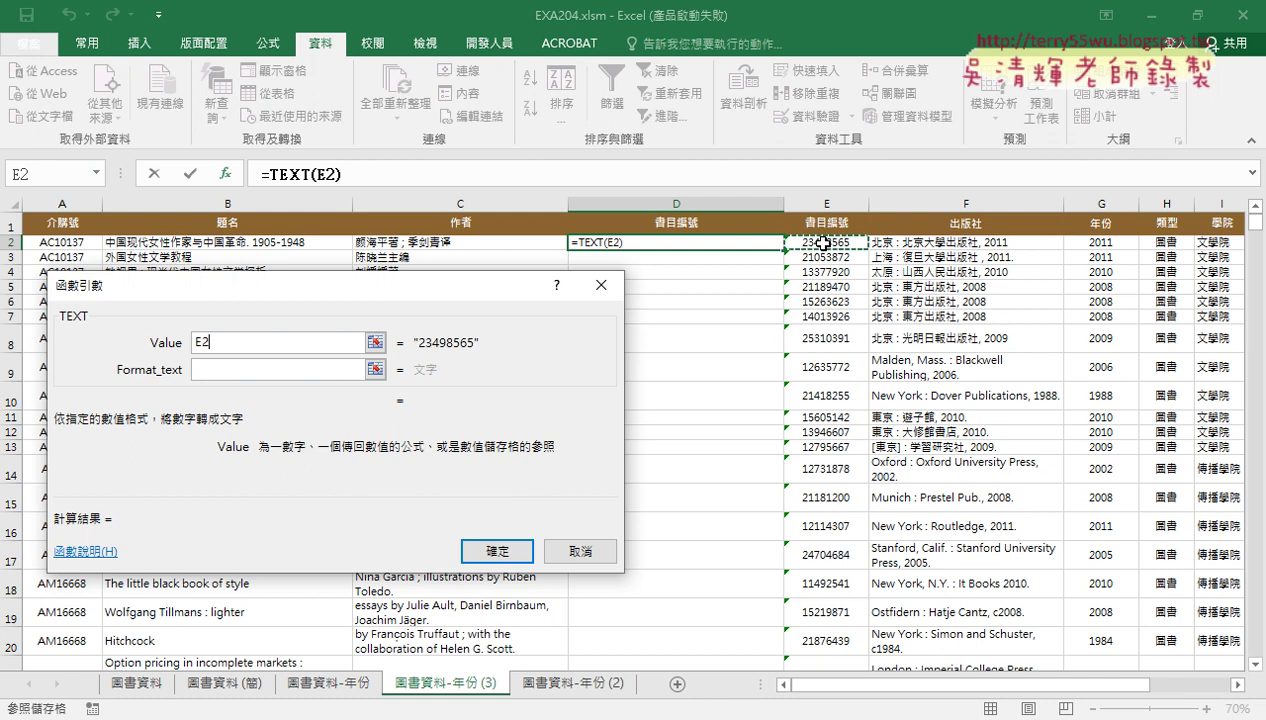
{"action": "left_click", "coordinate": [279, 369]}
{"action": "type", "text": "\""}
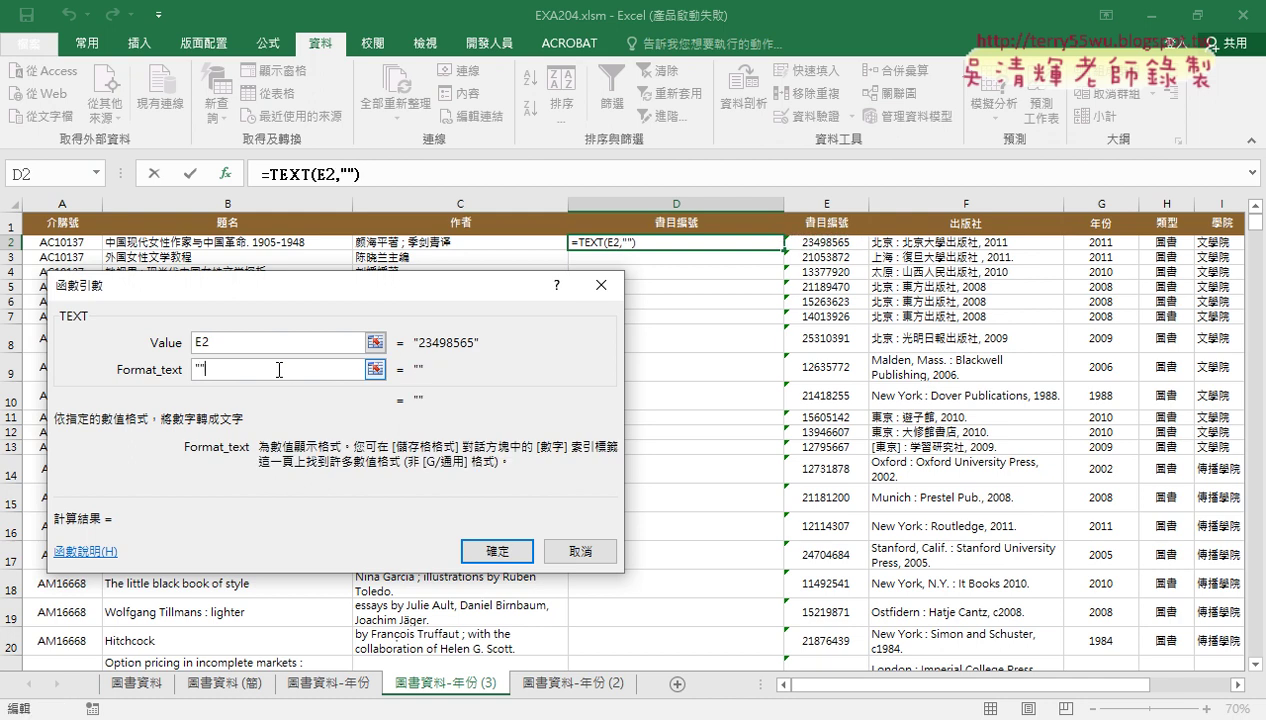
{"action": "type", "text": "00000000"}
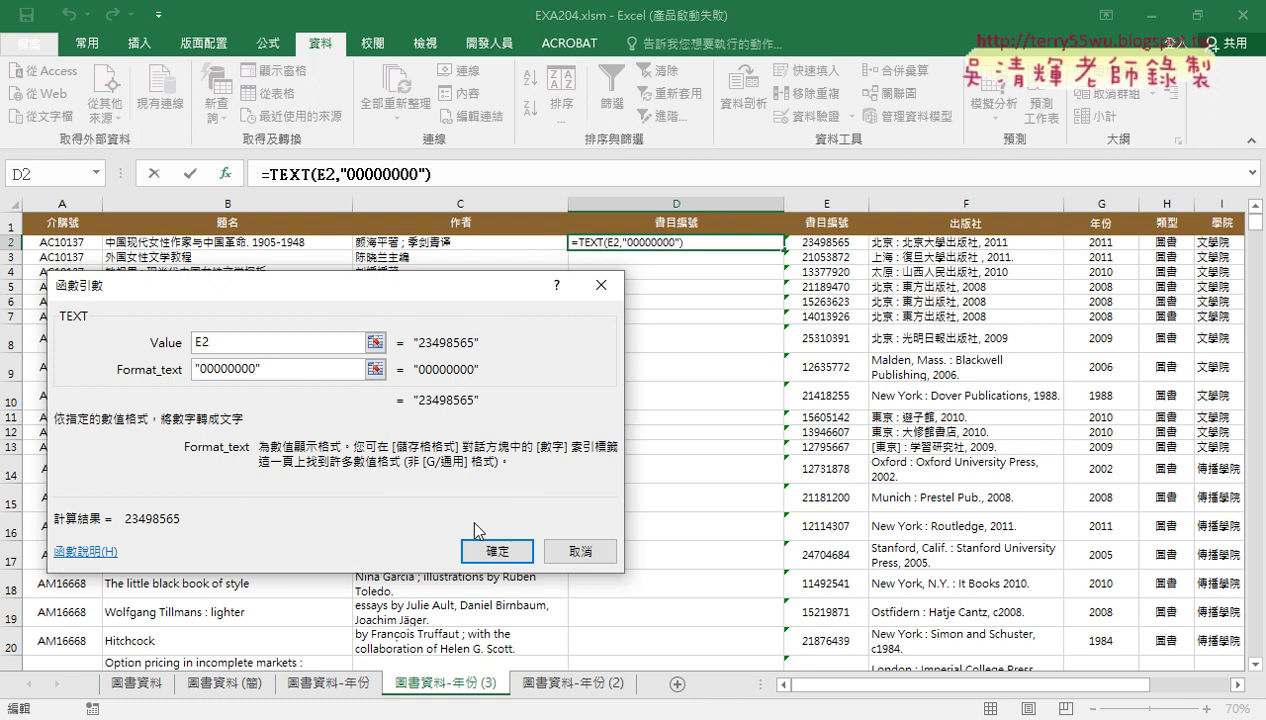
{"action": "left_click", "coordinate": [496, 551]}
{"action": "double_click", "coordinate": [786, 248]}
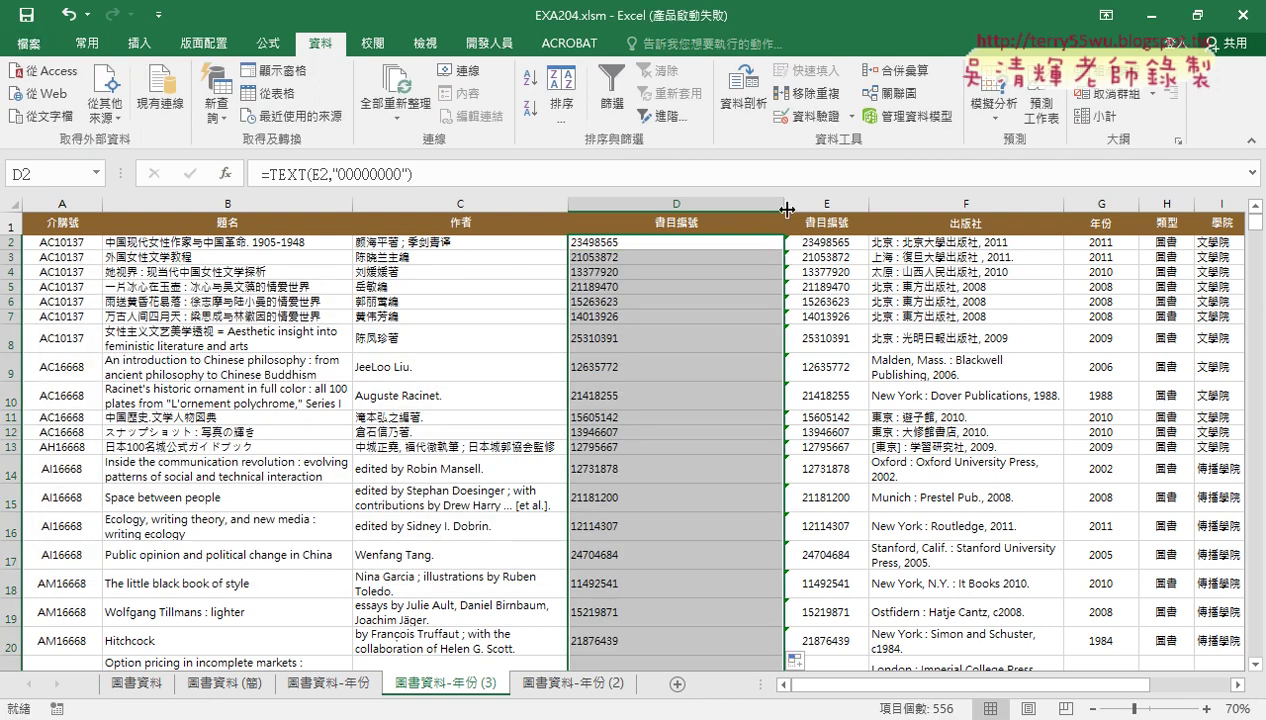
Step: Copy the converted column D and paste it as values over column E's 書目編號
{"action": "left_click", "coordinate": [678, 226]}
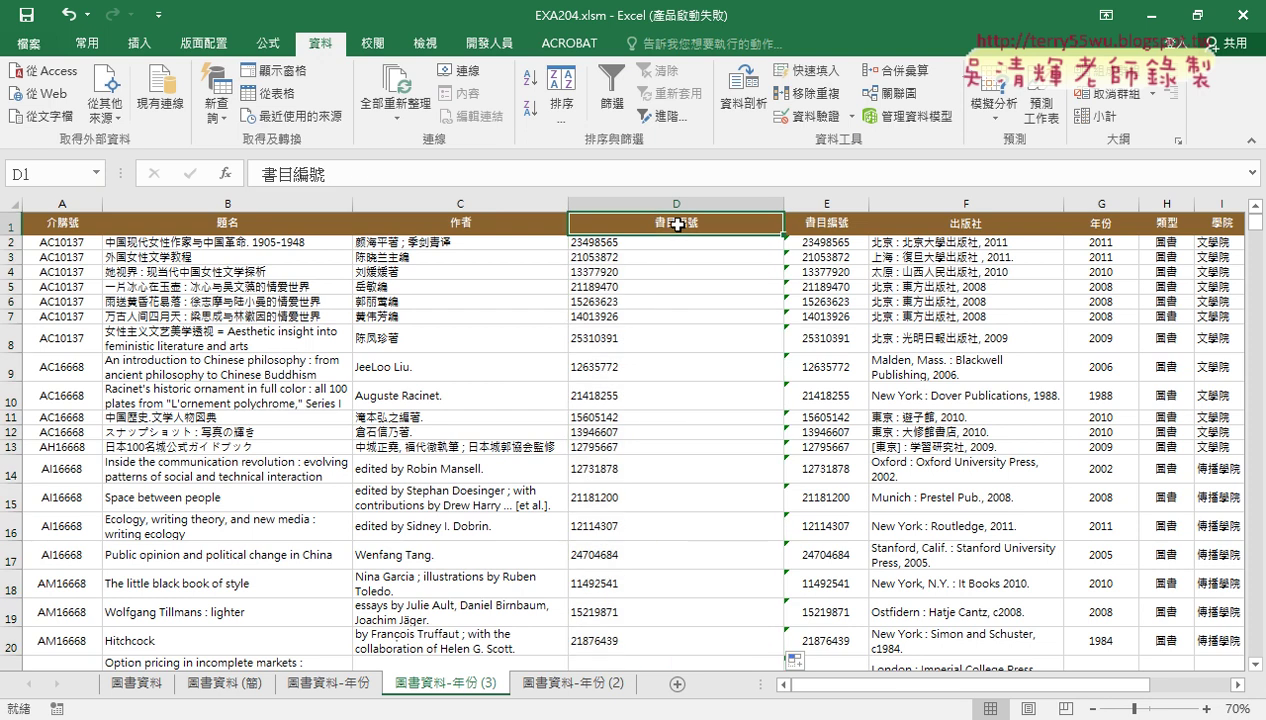
{"action": "key", "text": "ctrl+shift+Down"}
{"action": "key", "text": "ctrl+c"}
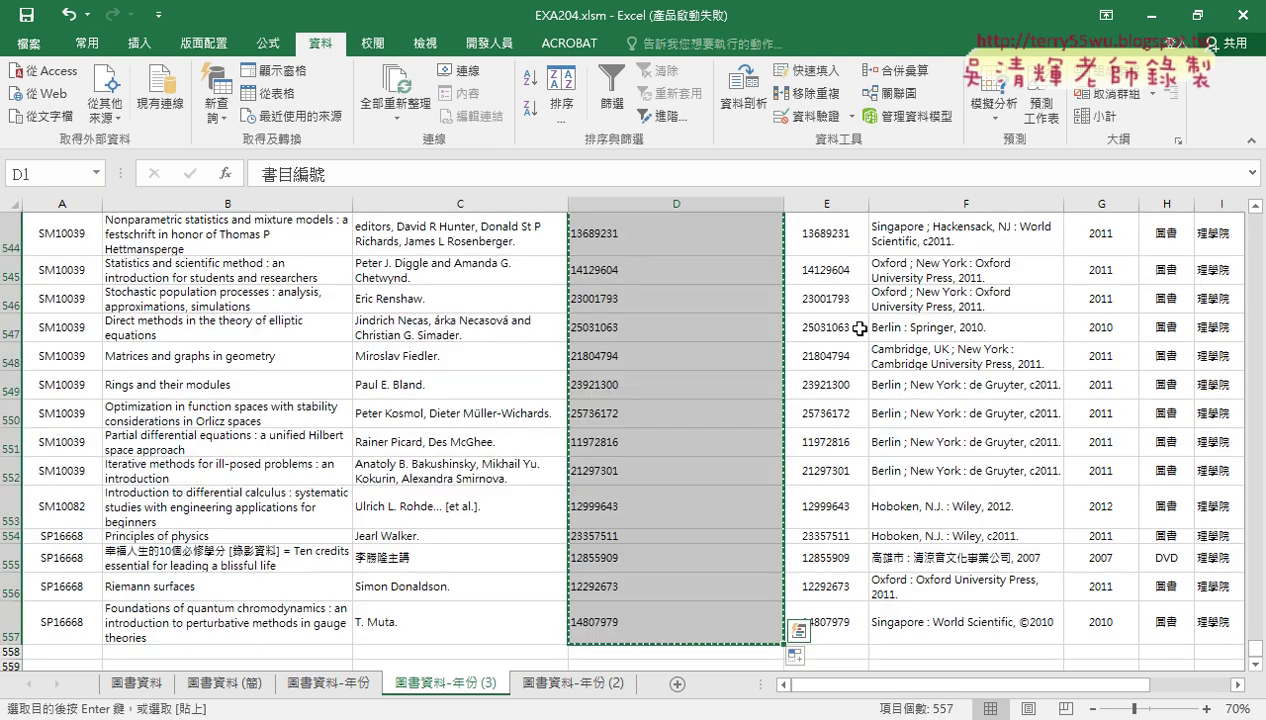
{"action": "left_click_drag", "start_coordinate": [1255, 648], "coordinate": [1261, 223]}
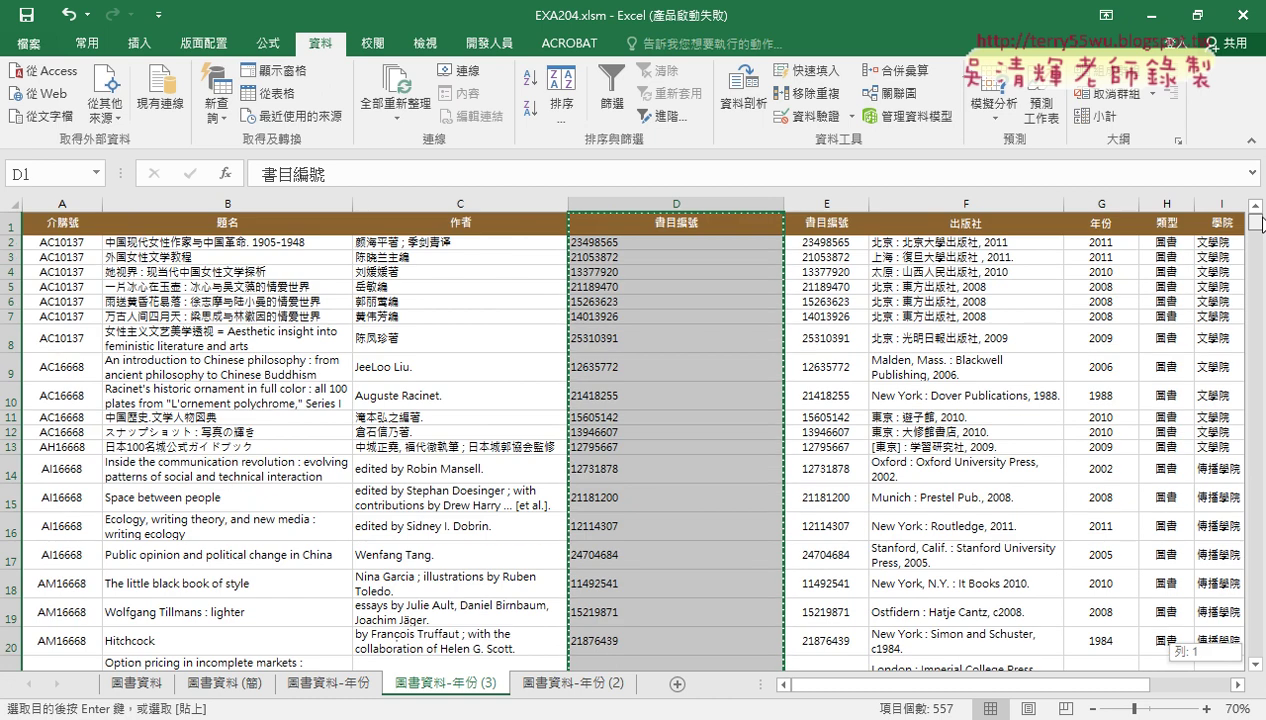
{"action": "left_click", "coordinate": [823, 226]}
{"action": "right_click", "coordinate": [823, 228]}
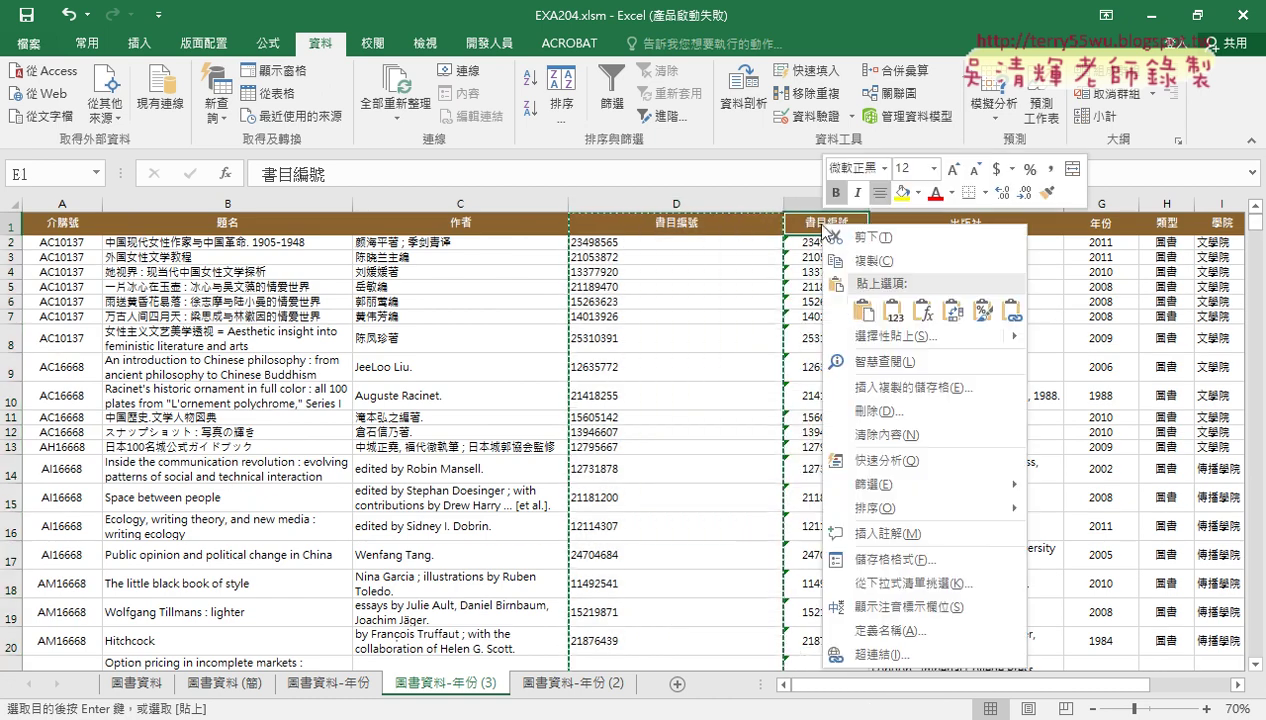
{"action": "mouse_move", "coordinate": [975, 336]}
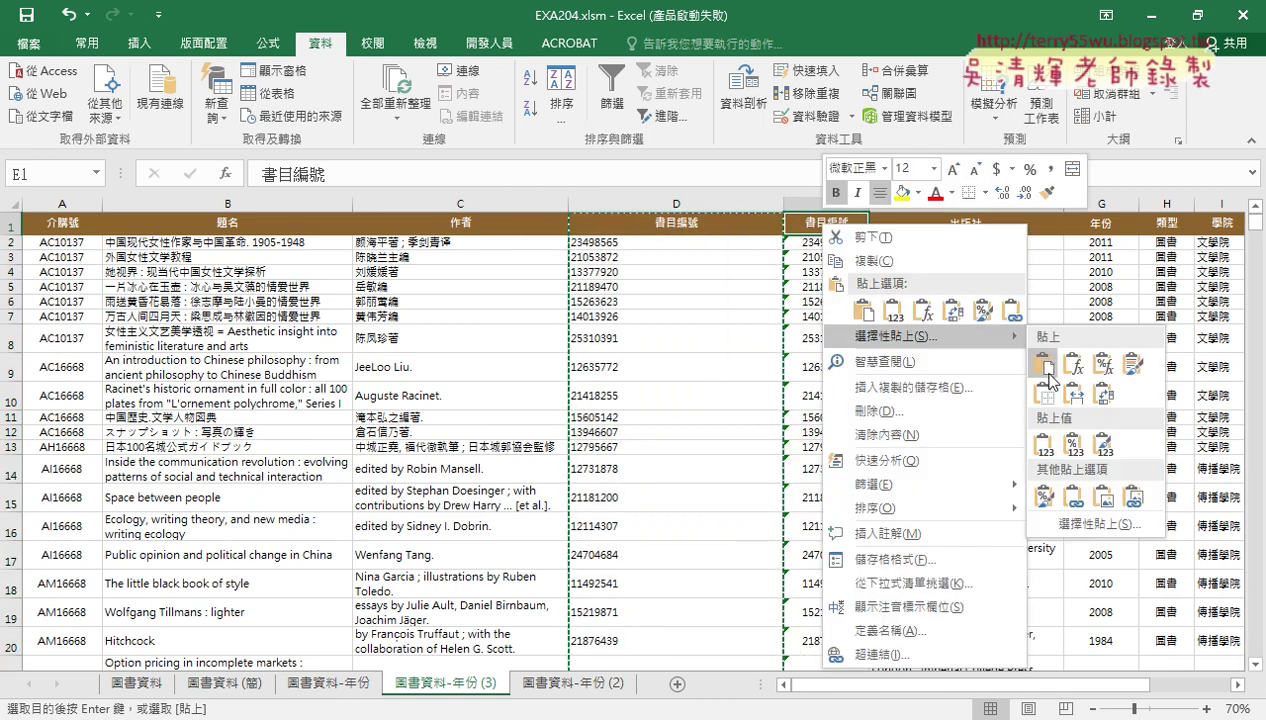
{"action": "left_click", "coordinate": [1042, 448]}
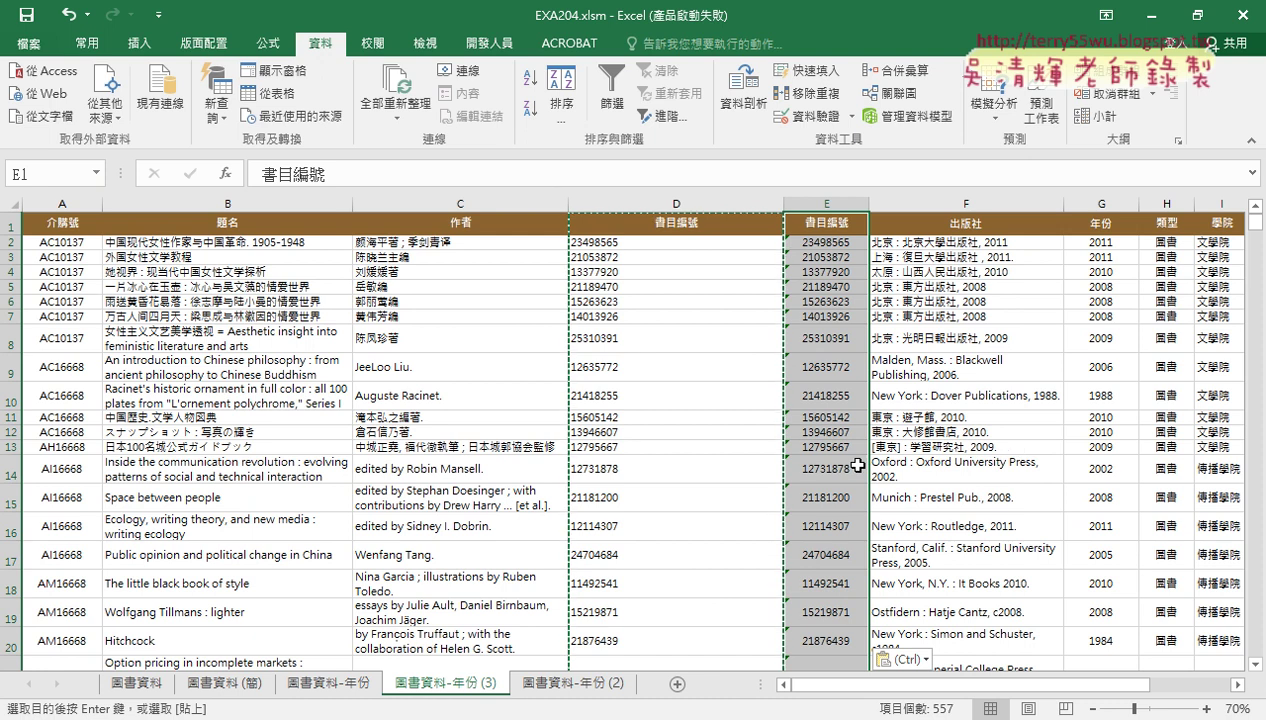
Step: Delete the helper column D
{"action": "left_click", "coordinate": [680, 204]}
{"action": "right_click", "coordinate": [697, 337]}
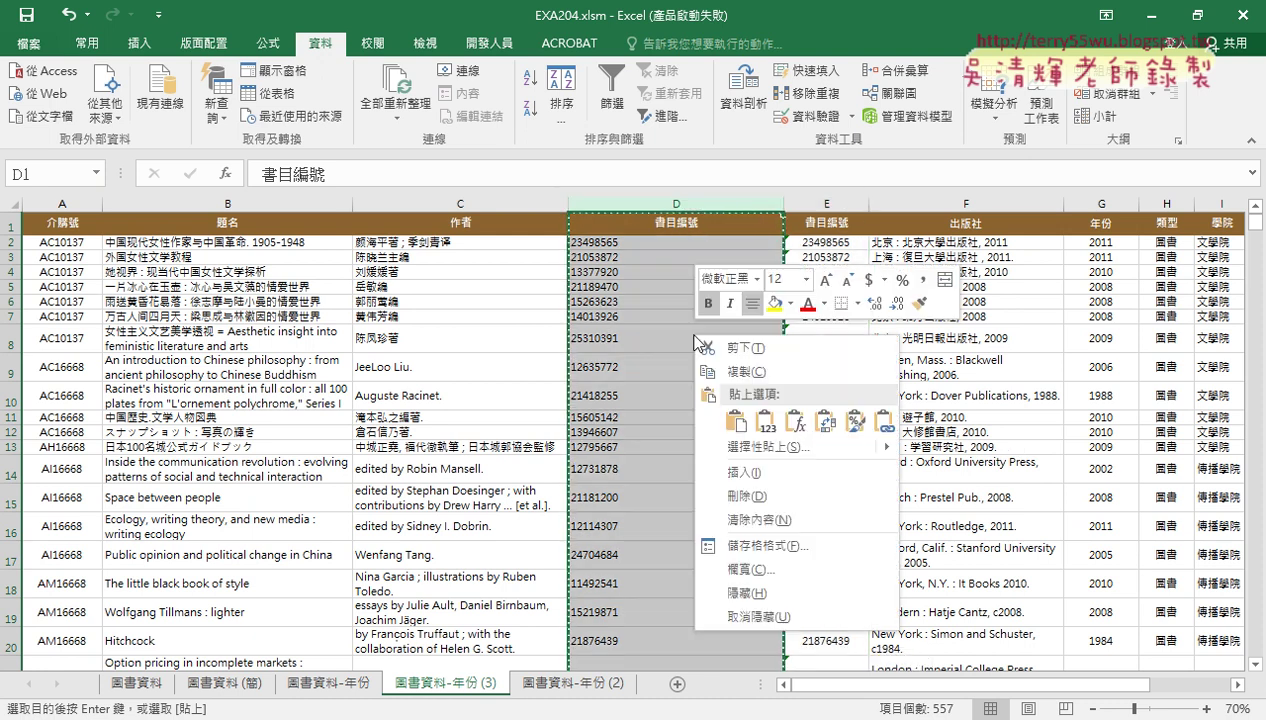
{"action": "left_click", "coordinate": [750, 493]}
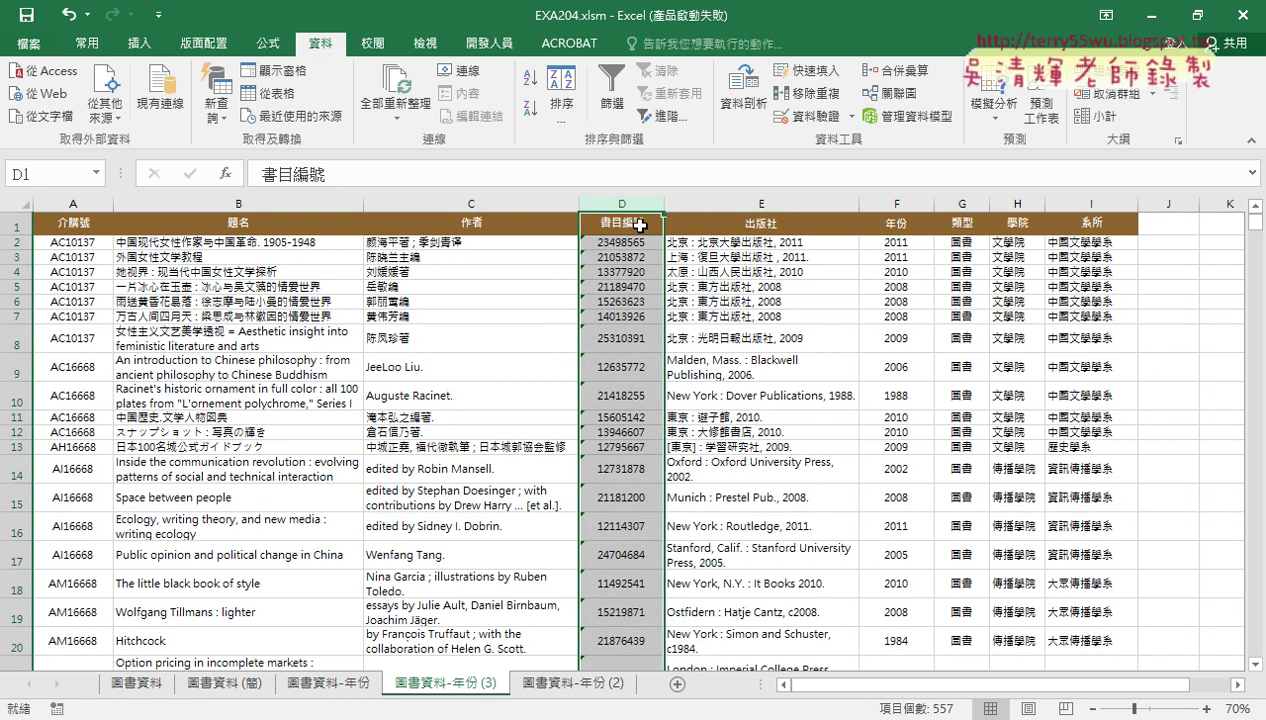
Step: Turn on filtering and limit 年份 to 2010 or later
{"action": "left_click", "coordinate": [900, 221]}
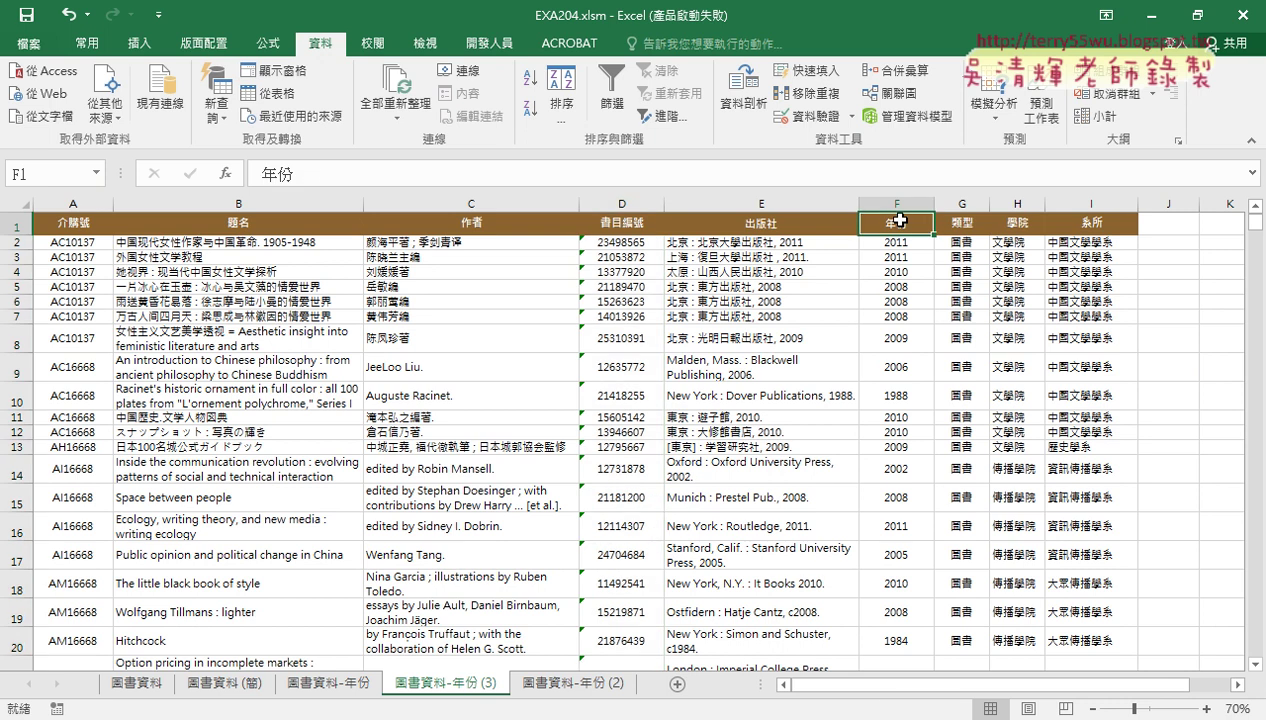
{"action": "left_click", "coordinate": [611, 90]}
{"action": "left_click", "coordinate": [924, 225]}
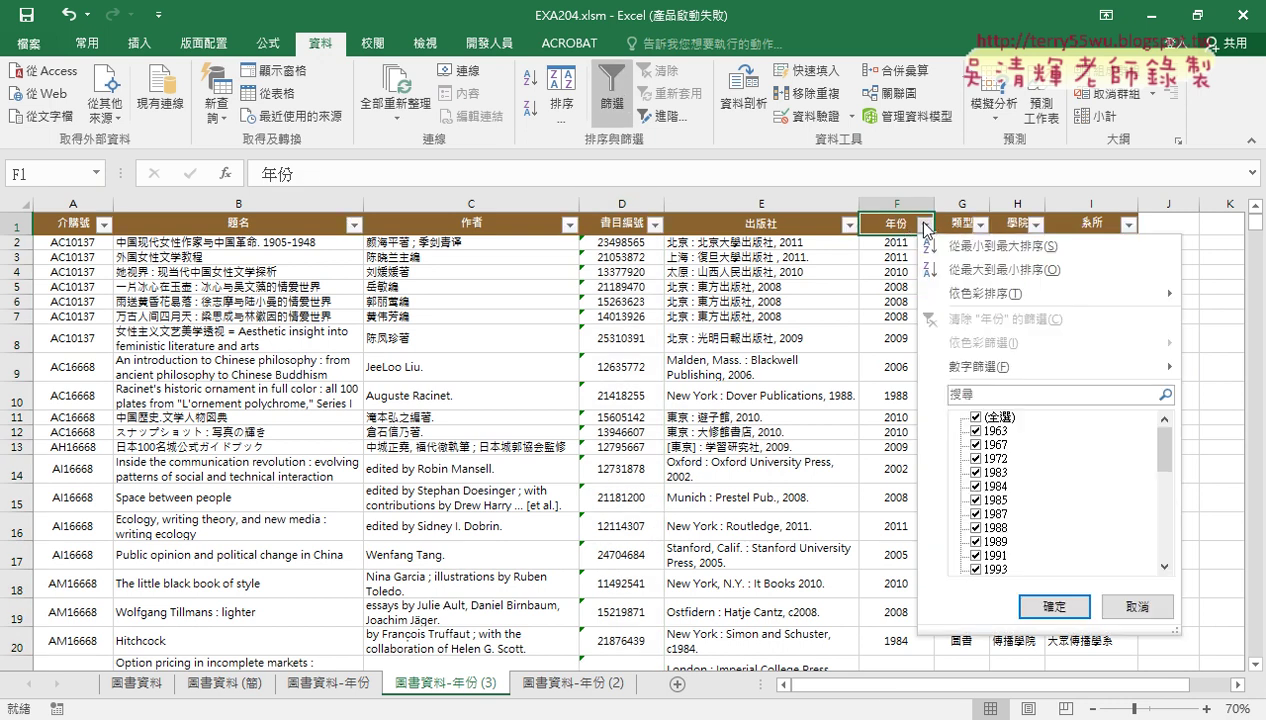
{"action": "mouse_move", "coordinate": [975, 369]}
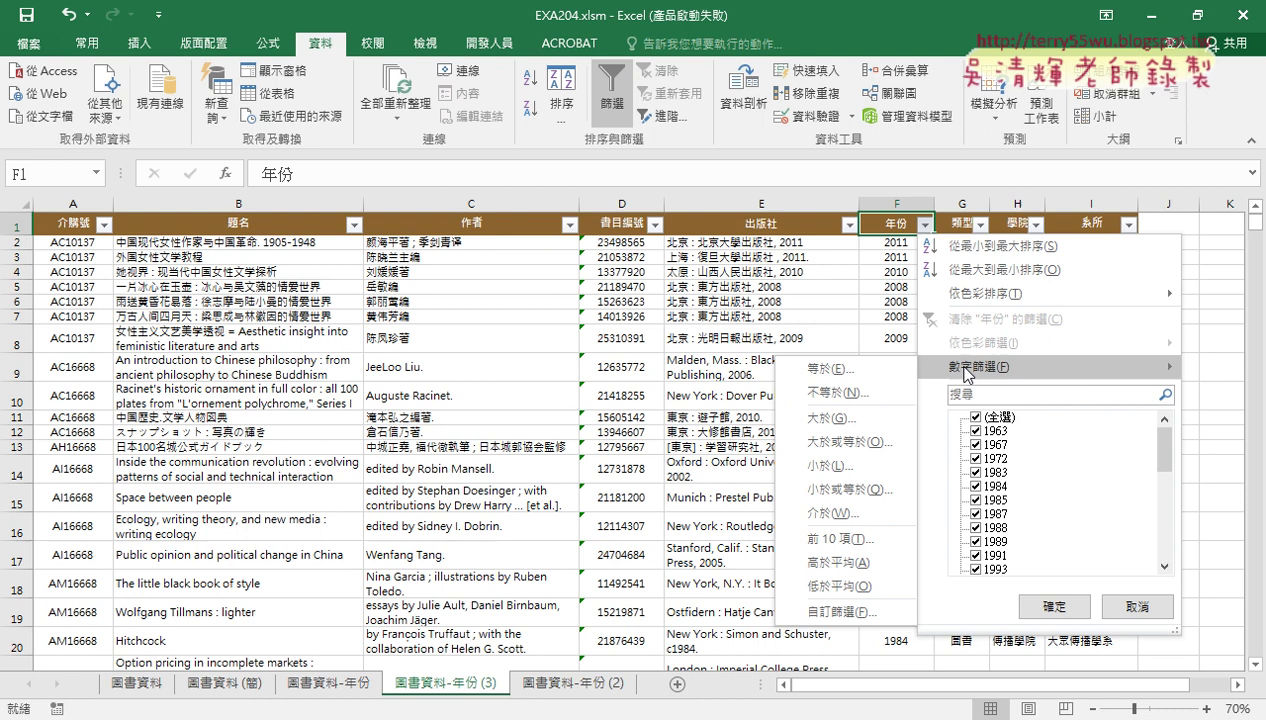
{"action": "left_click", "coordinate": [862, 453]}
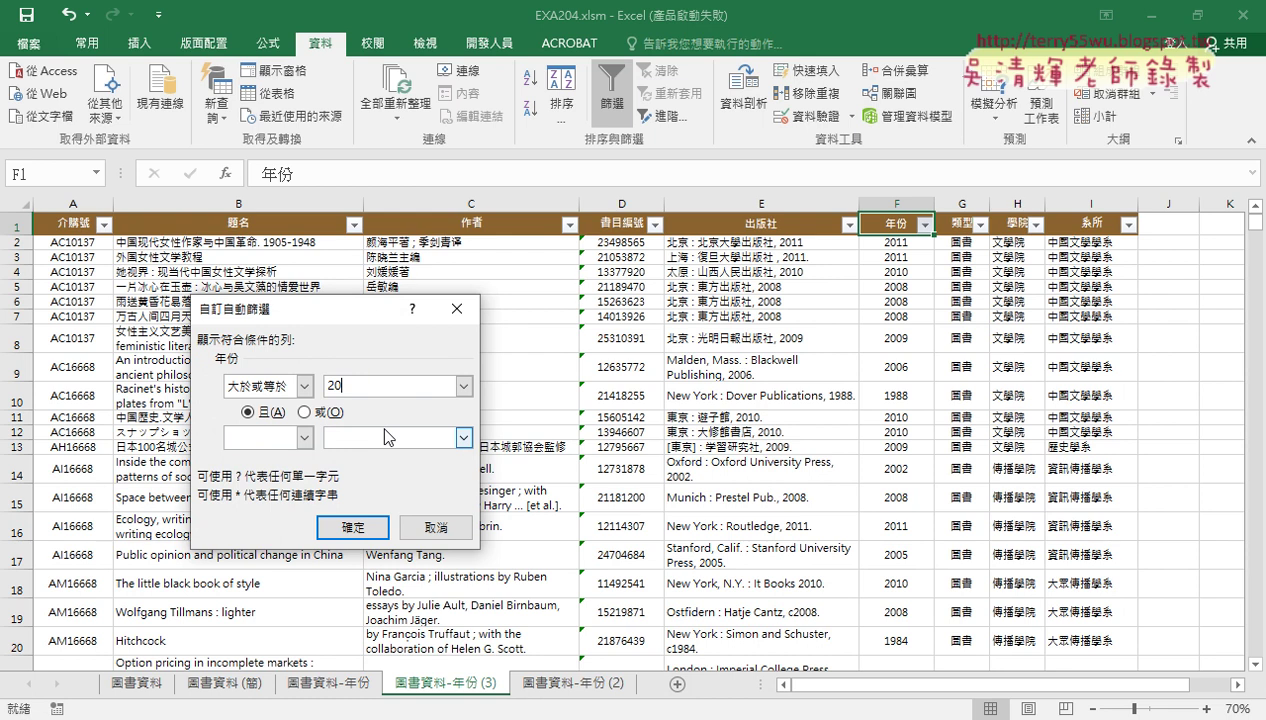
{"action": "left_click", "coordinate": [368, 527]}
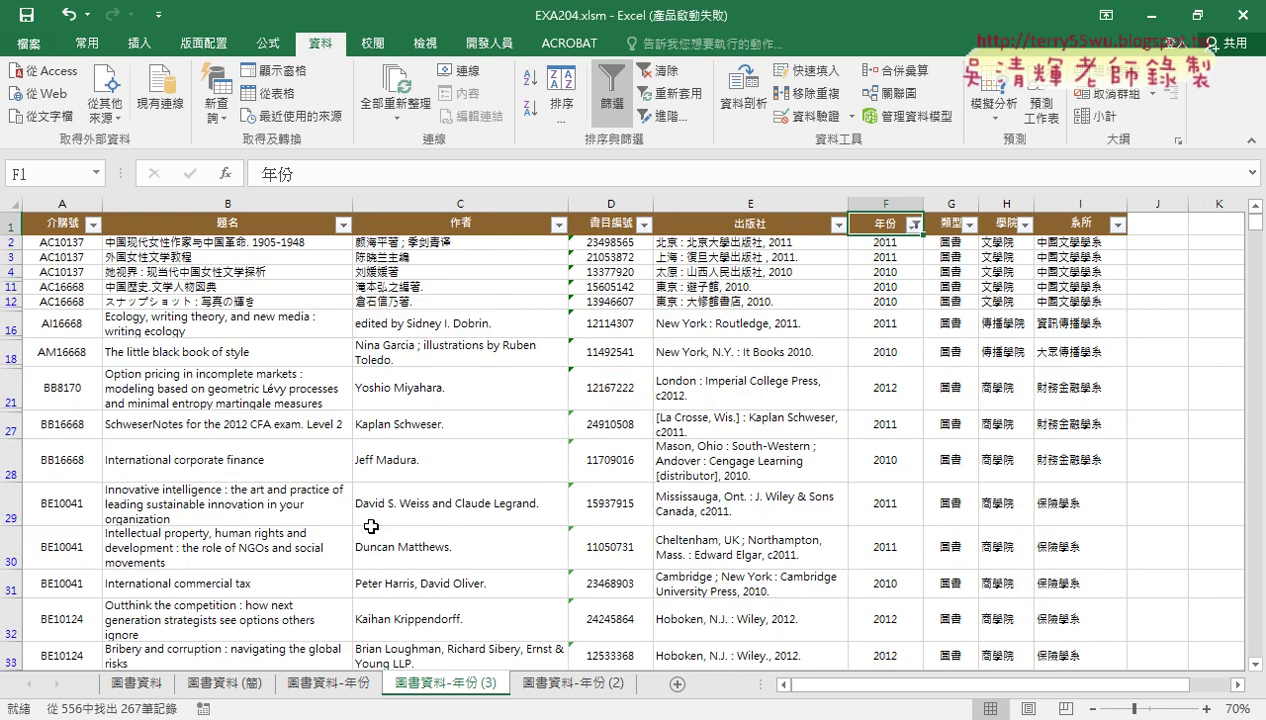
Step: Filter 介購號 to values ending in 6668
{"action": "left_click", "coordinate": [102, 227]}
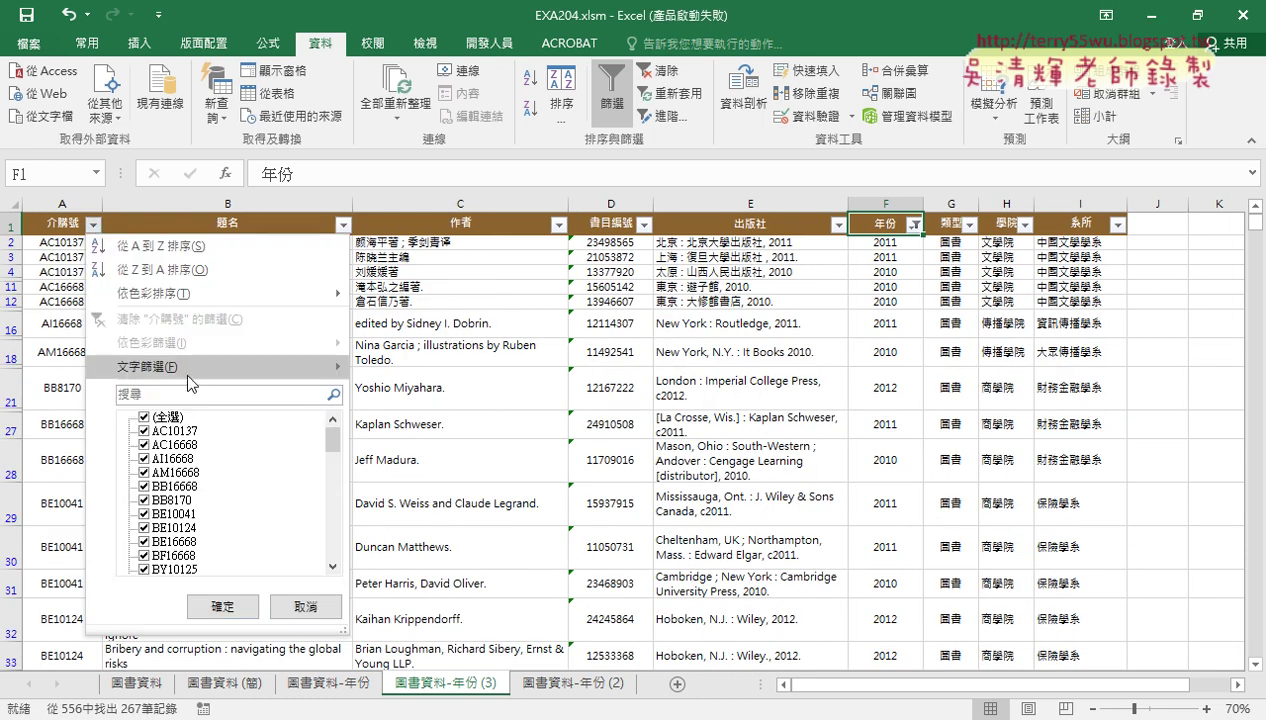
{"action": "mouse_move", "coordinate": [170, 380]}
{"action": "left_click", "coordinate": [415, 441]}
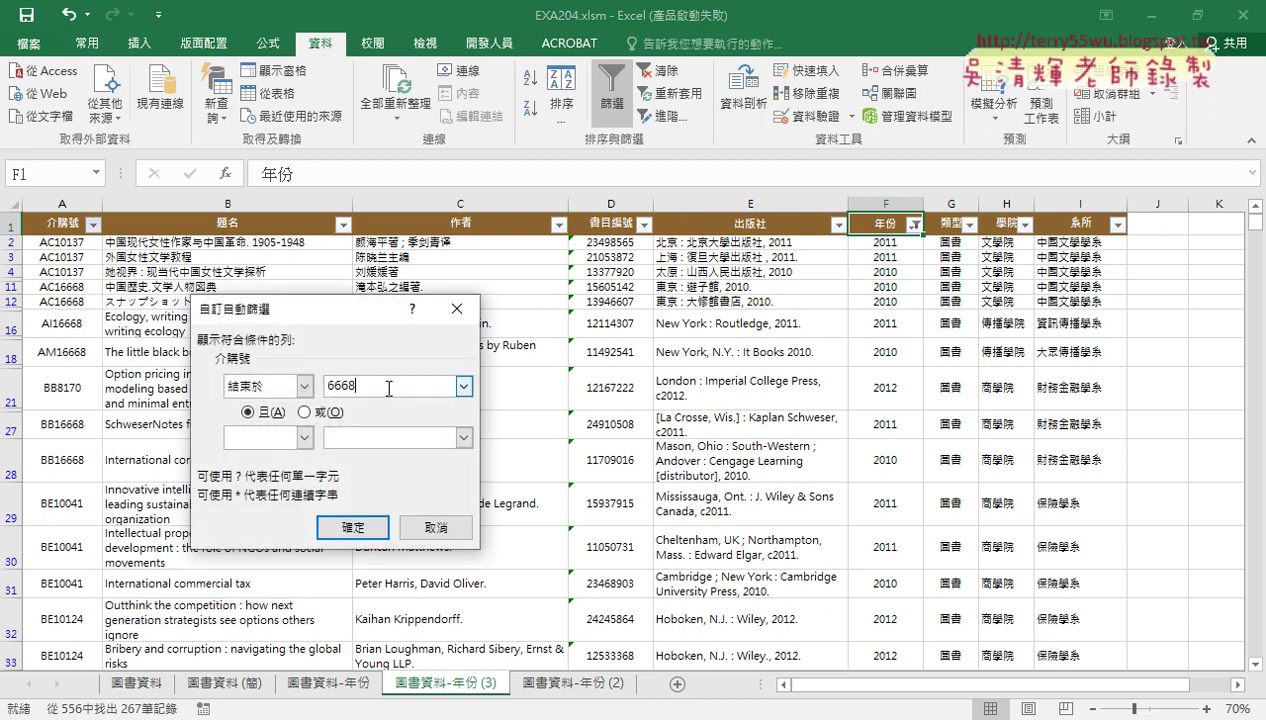
{"action": "left_click", "coordinate": [358, 527]}
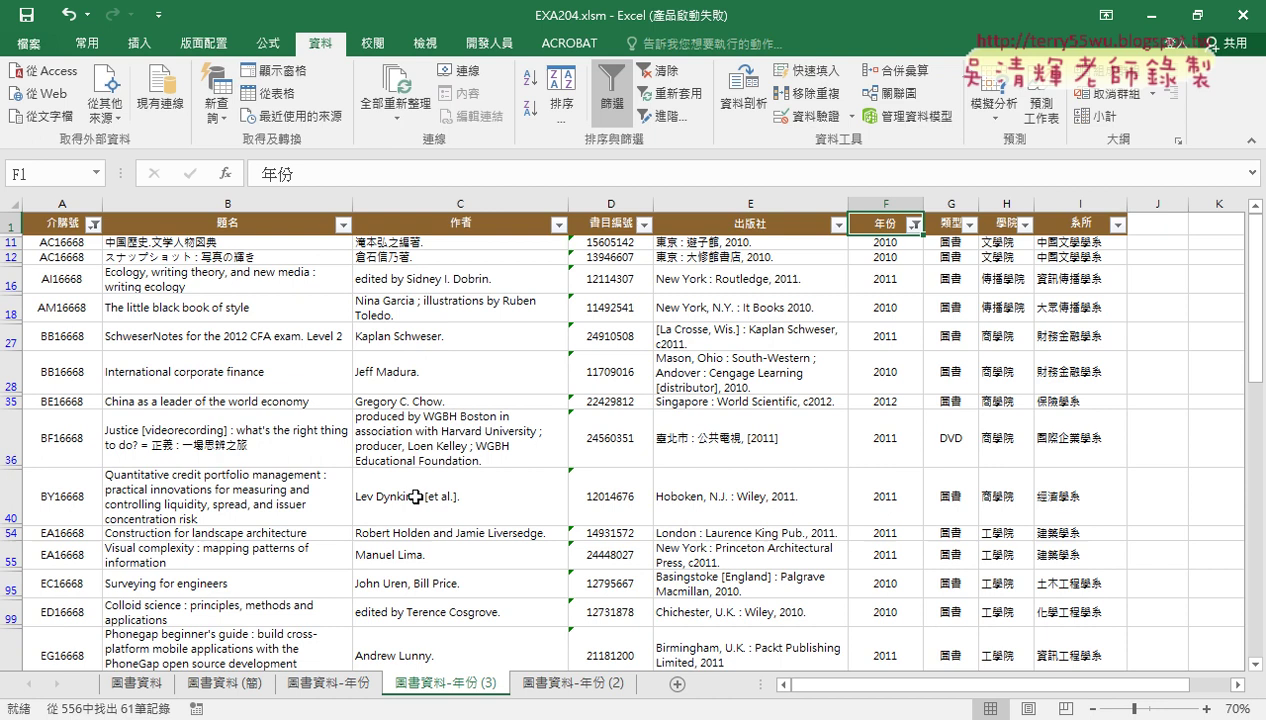
{"action": "left_click", "coordinate": [644, 224]}
Step: Apply a custom 書目編號 filter: begins with 23 or begins with 24
{"action": "mouse_move", "coordinate": [702, 367]}
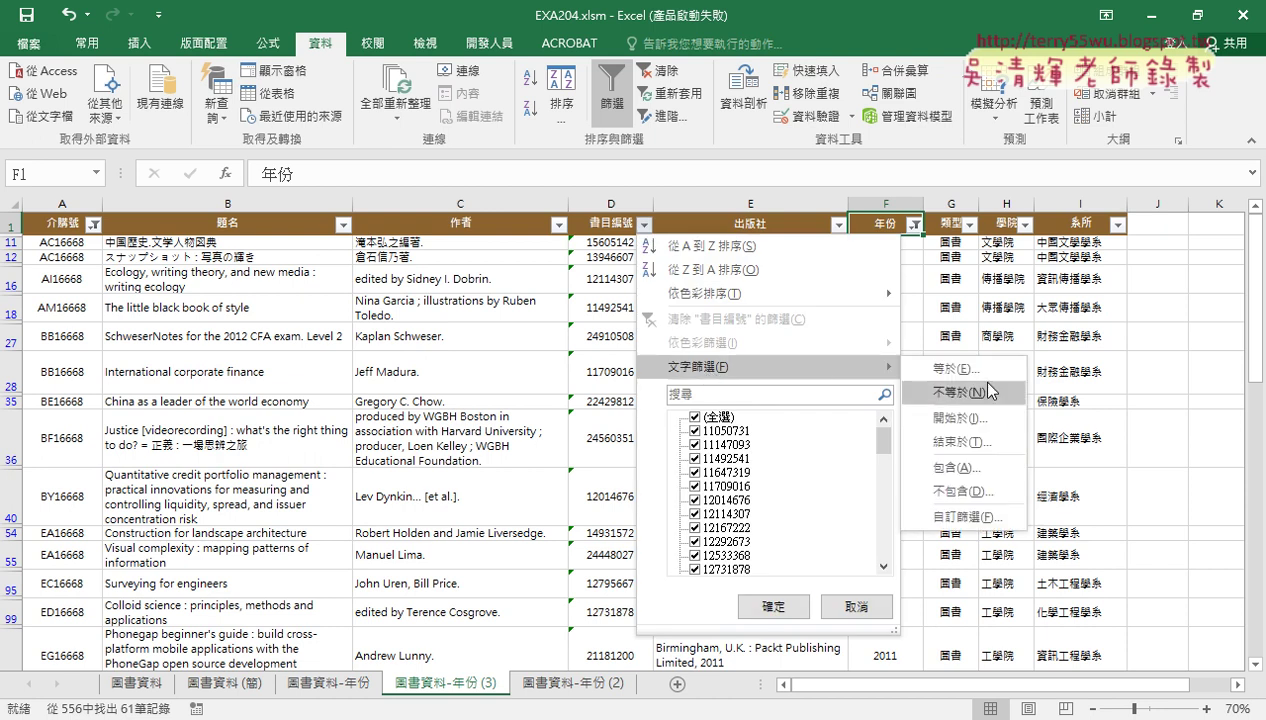
{"action": "left_click", "coordinate": [970, 516]}
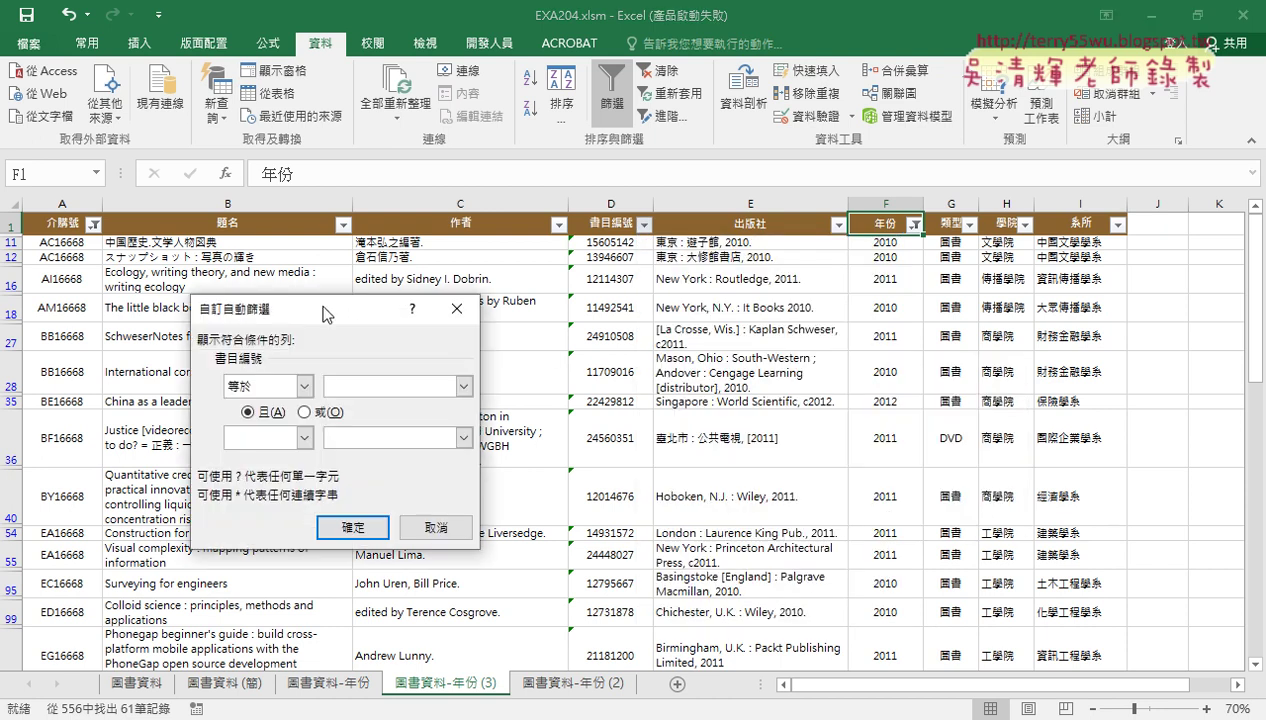
{"action": "left_click_drag", "start_coordinate": [323, 314], "coordinate": [850, 204]}
{"action": "left_click", "coordinate": [830, 276]}
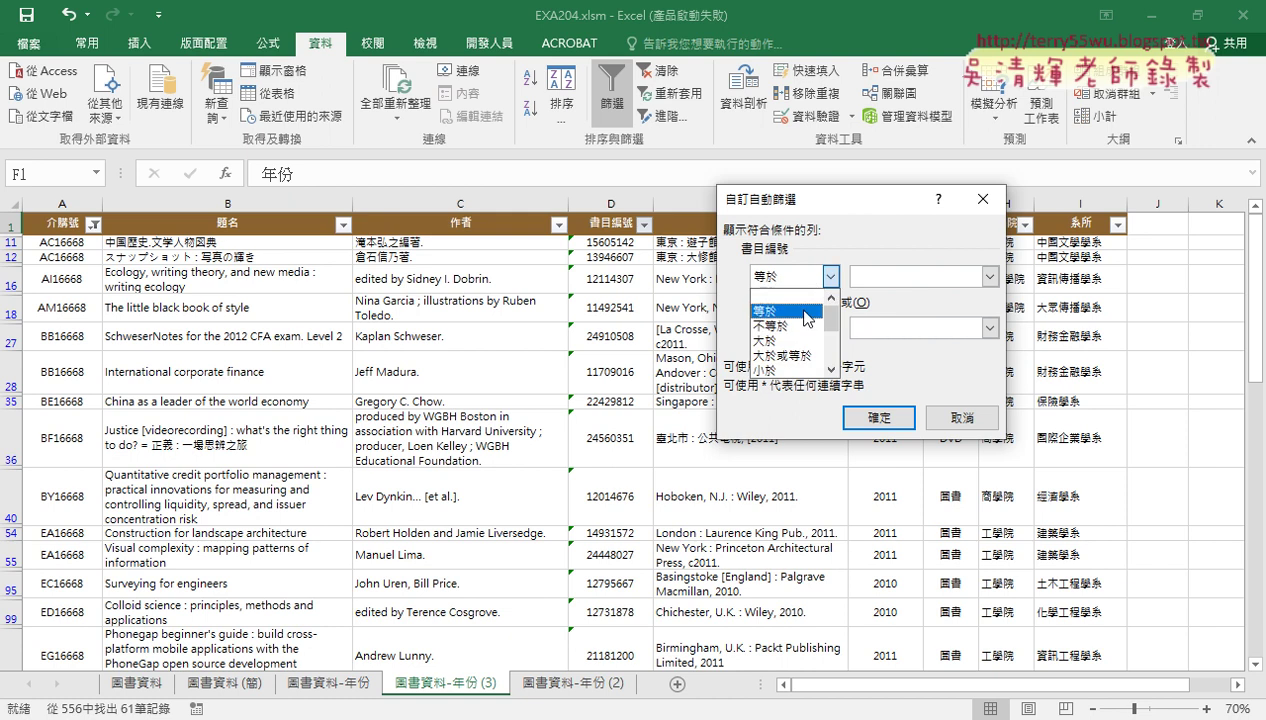
{"action": "left_click_drag", "start_coordinate": [831, 316], "coordinate": [835, 345]}
{"action": "left_click", "coordinate": [775, 340]}
{"action": "left_click", "coordinate": [889, 280]}
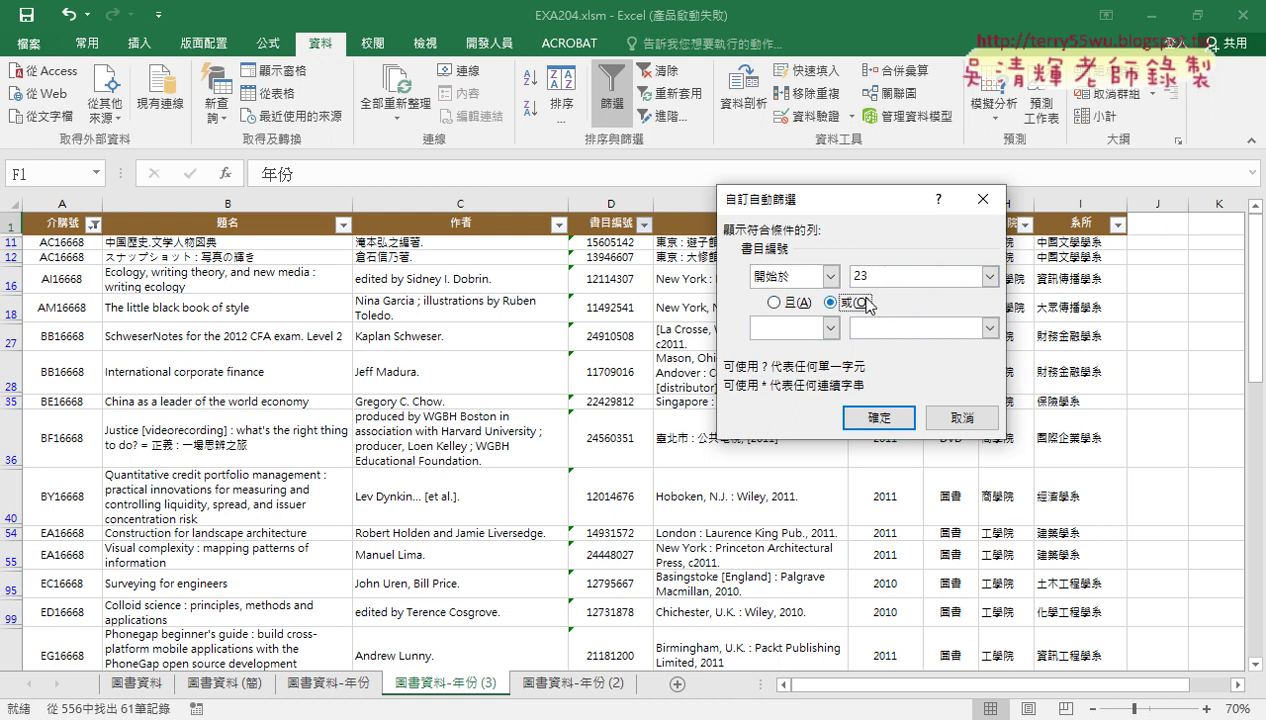
{"action": "left_click", "coordinate": [829, 329]}
{"action": "scroll", "coordinate": [800, 375], "scroll_direction": "down", "scroll_amount": 3}
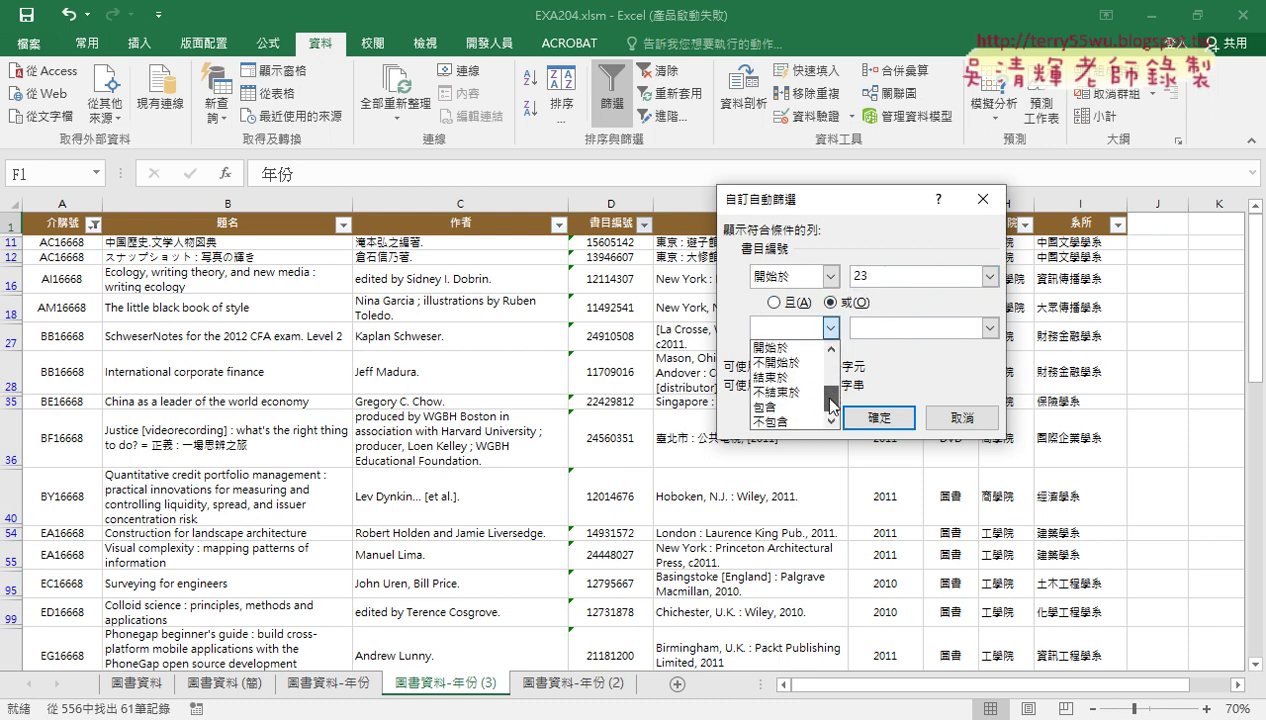
{"action": "left_click", "coordinate": [790, 348]}
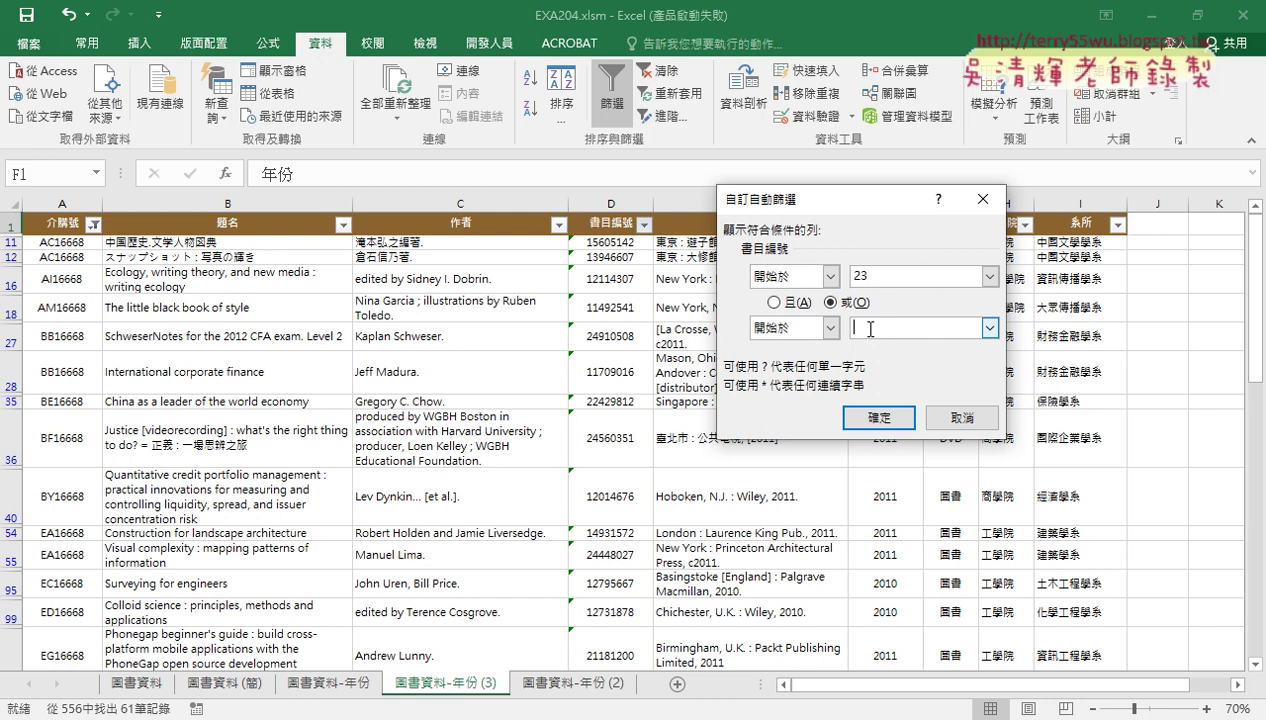
{"action": "left_click", "coordinate": [879, 417]}
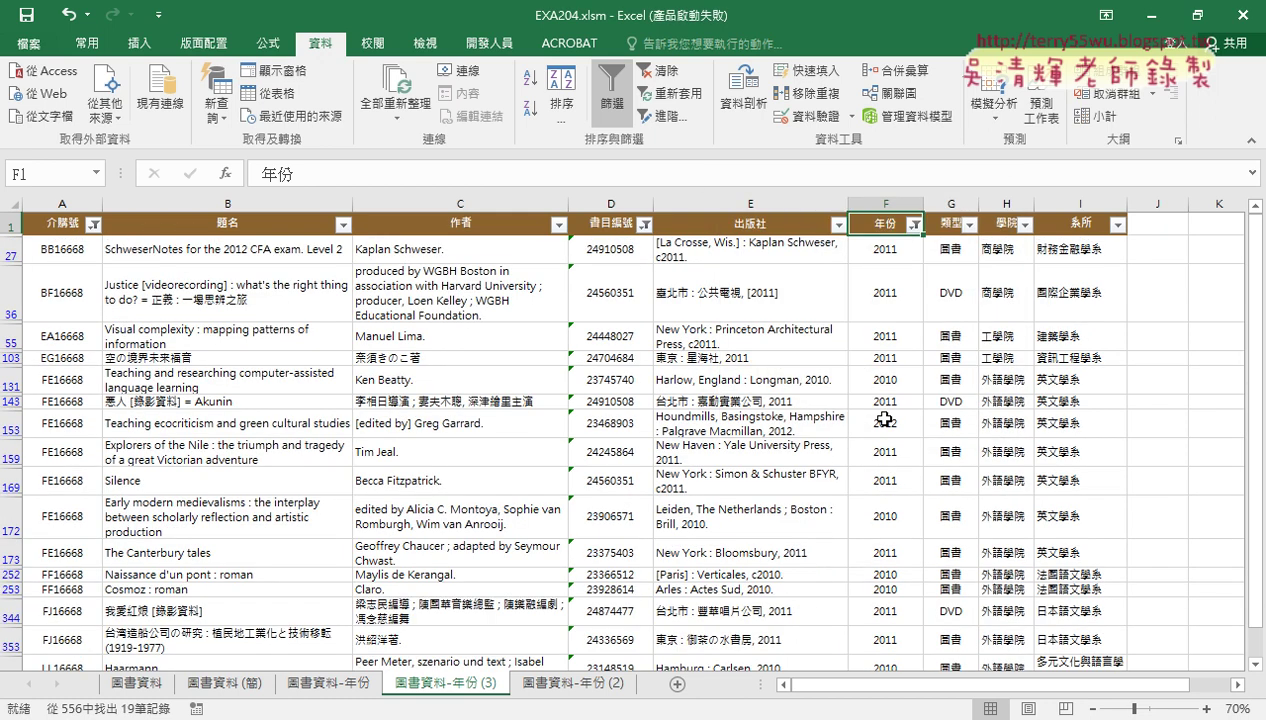
{"action": "scroll", "coordinate": [816, 418], "scroll_direction": "down", "scroll_amount": 2}
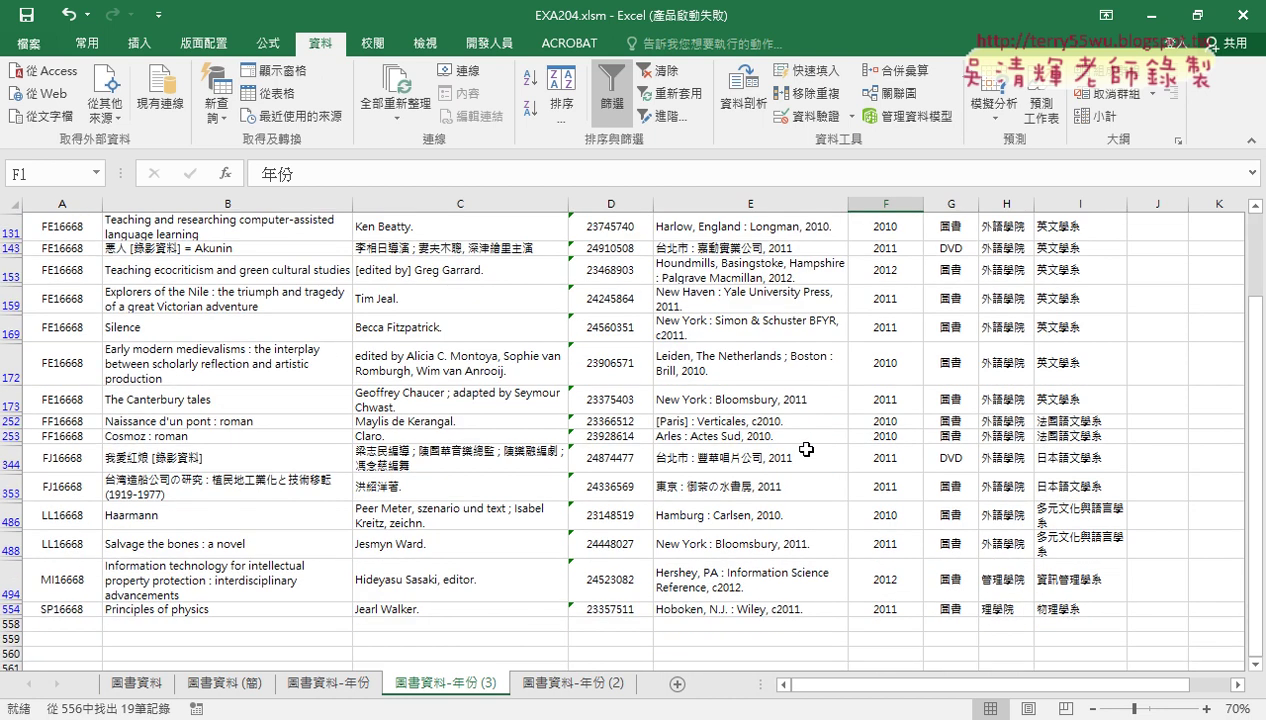
{"action": "scroll", "coordinate": [806, 449], "scroll_direction": "up", "scroll_amount": 2}
Step: Select the 19 filtered records from row 27 across columns A to I and fill them yellow
{"action": "left_click", "coordinate": [71, 252]}
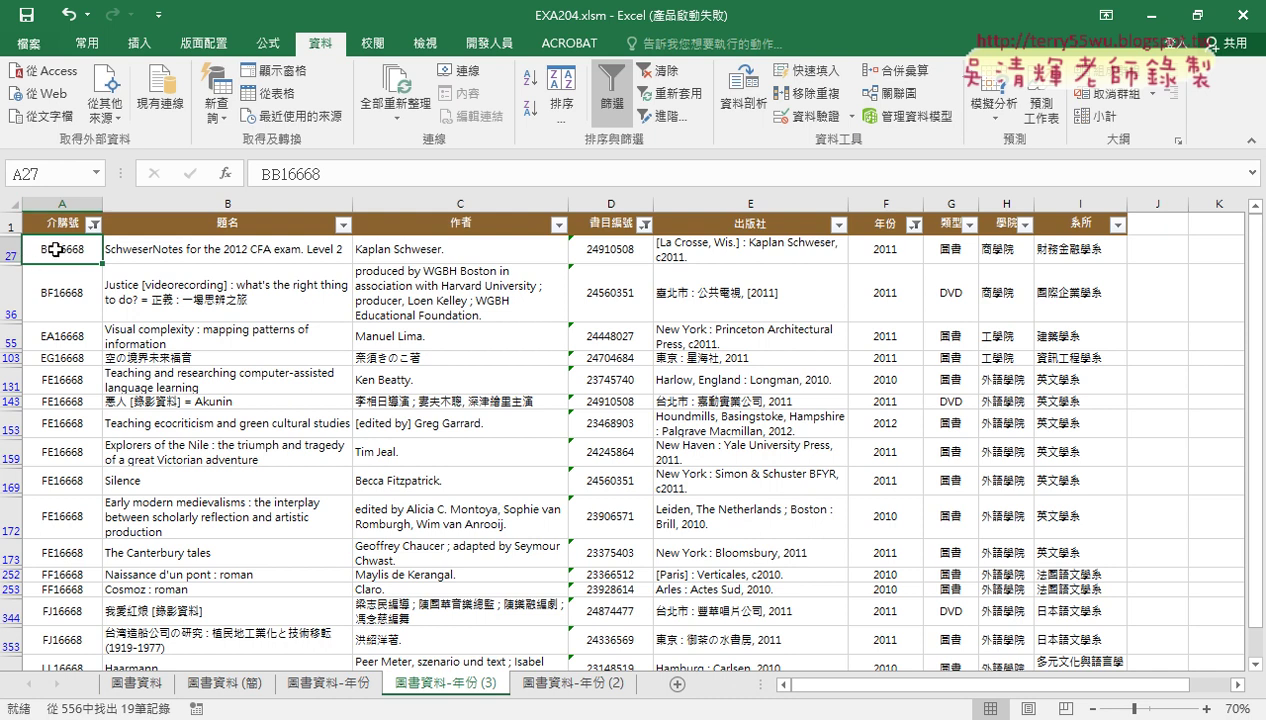
{"action": "key", "text": "shift+space"}
{"action": "key", "text": "ctrl+shift+Down"}
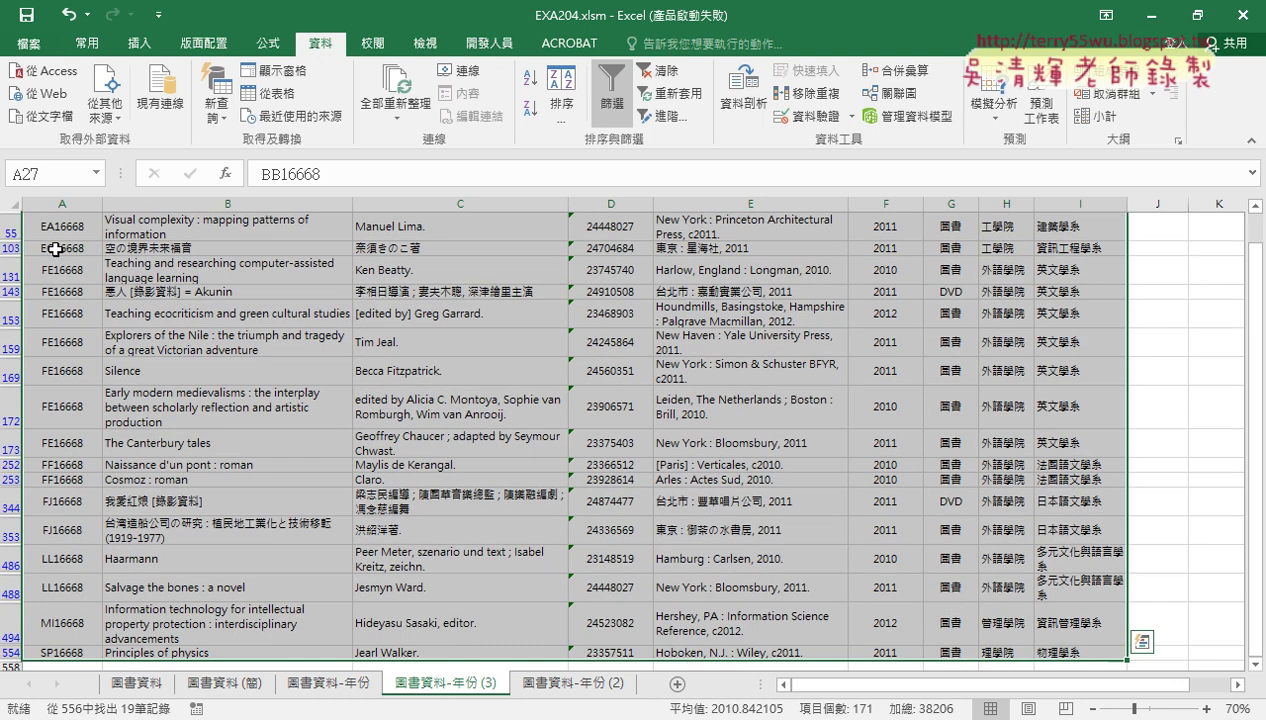
{"action": "left_click", "coordinate": [88, 44]}
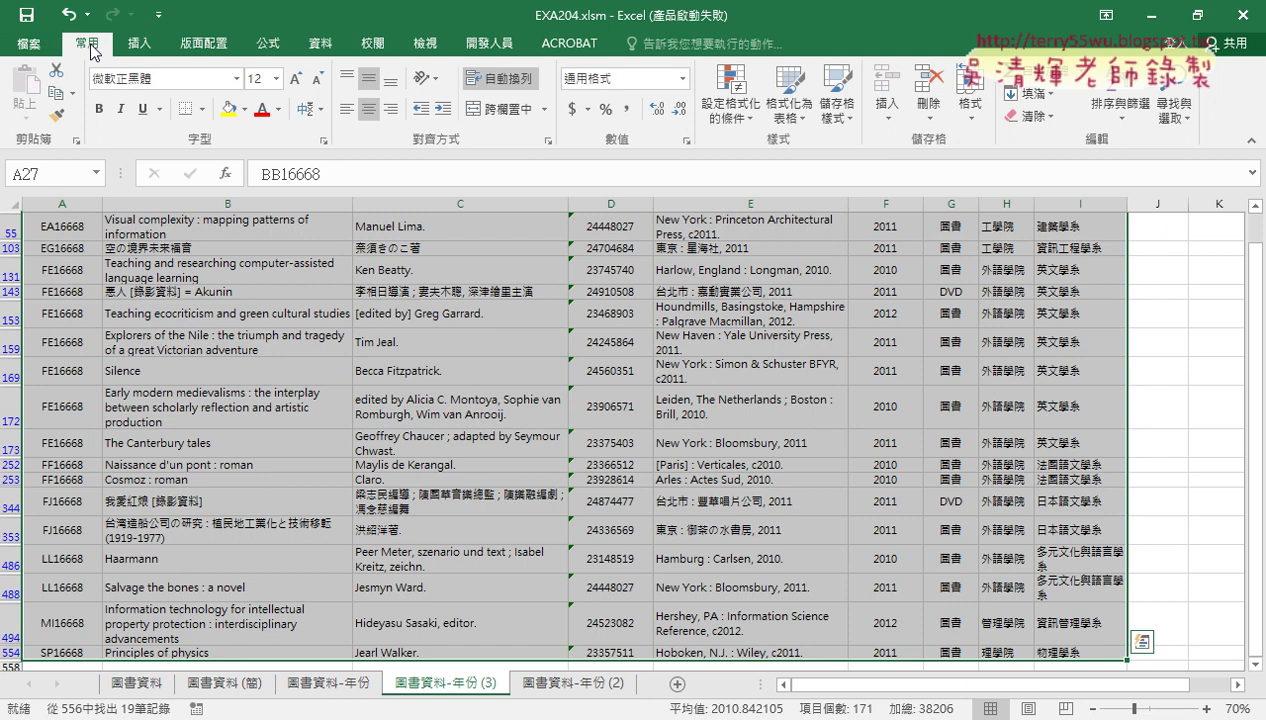
{"action": "left_click", "coordinate": [228, 108]}
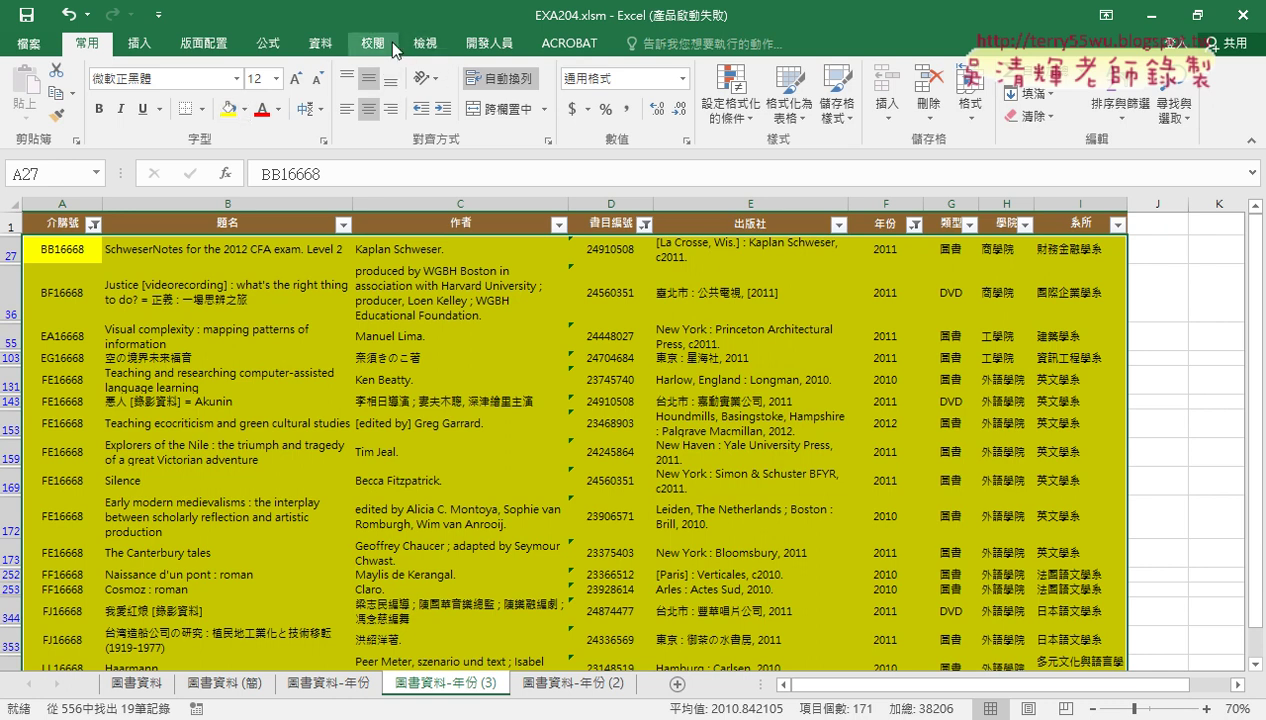
{"action": "left_click", "coordinate": [321, 44]}
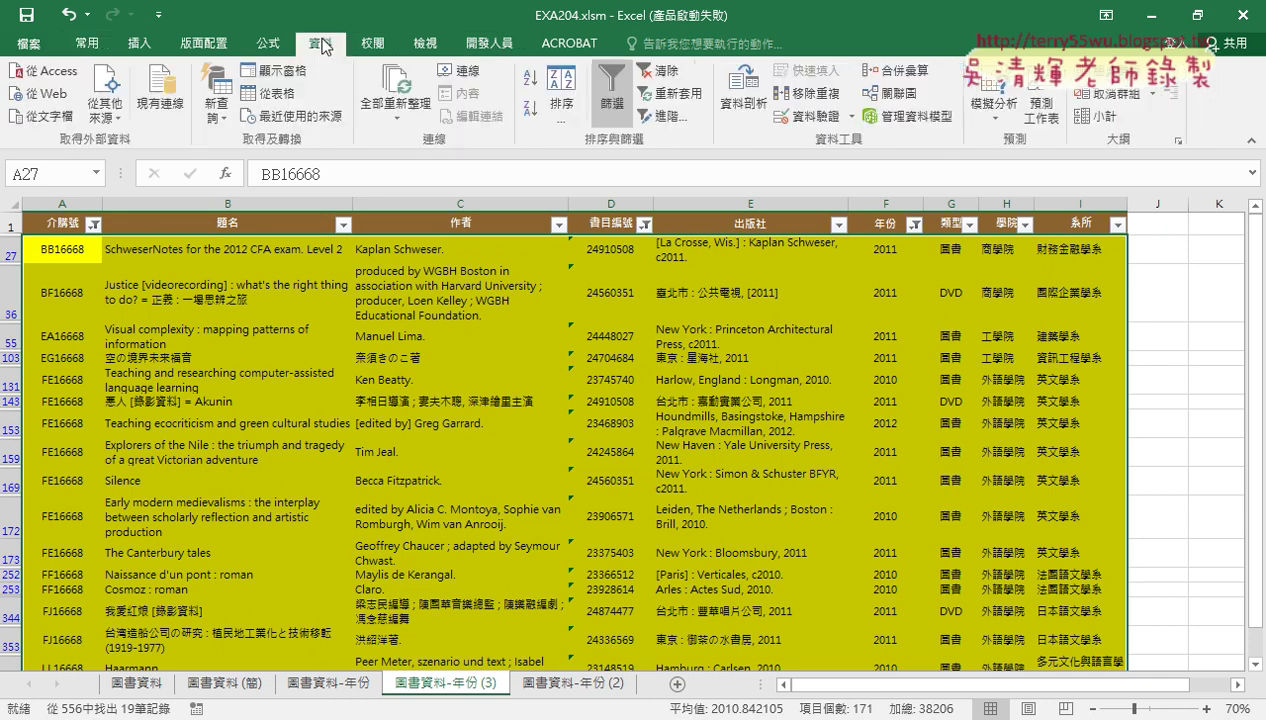
Step: Turn off the filter so all 556 records show again, then select highlighted row 27
{"action": "left_click", "coordinate": [613, 102]}
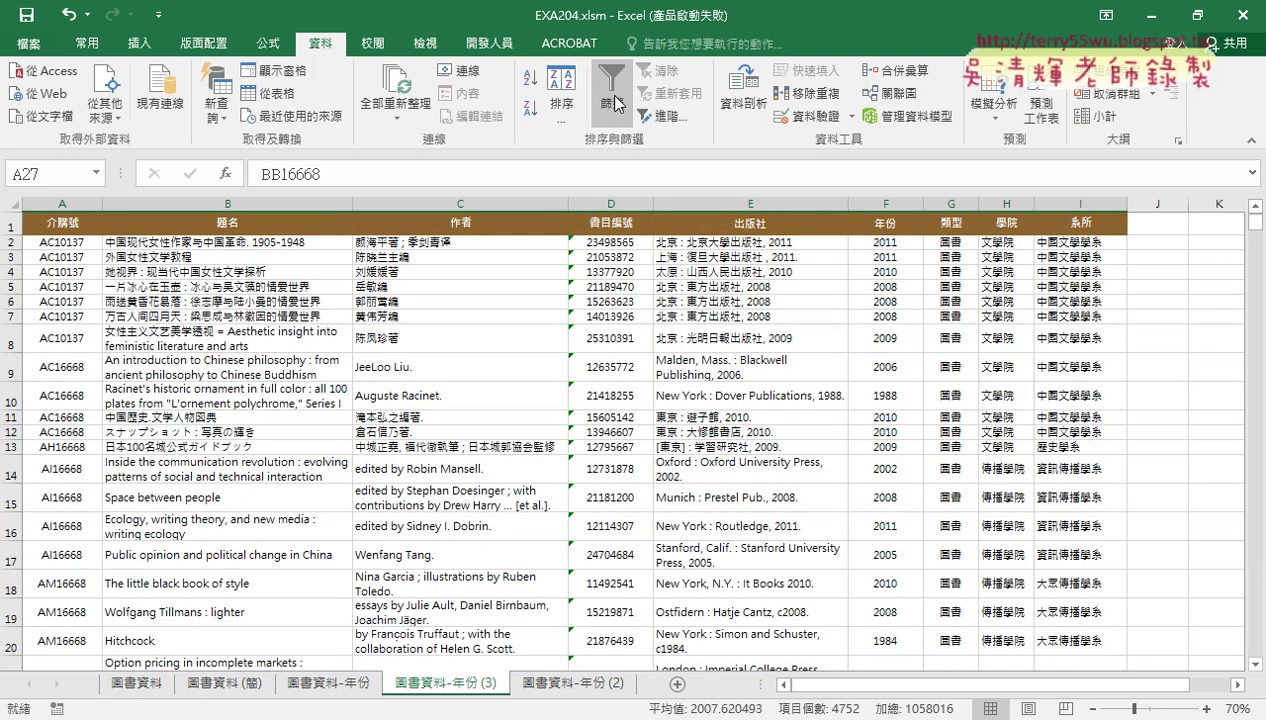
{"action": "scroll", "coordinate": [650, 300], "scroll_direction": "down", "scroll_amount": 7}
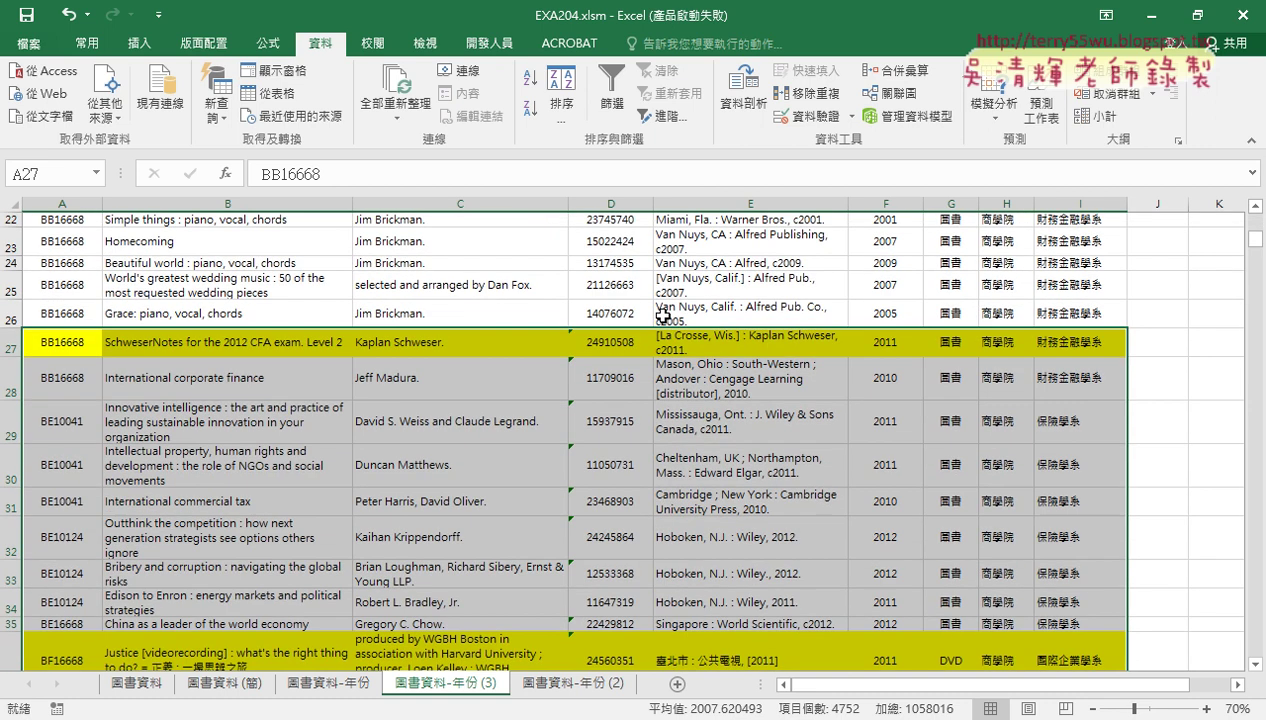
{"action": "left_click", "coordinate": [650, 283]}
{"action": "left_click_drag", "start_coordinate": [60, 338], "coordinate": [1100, 342]}
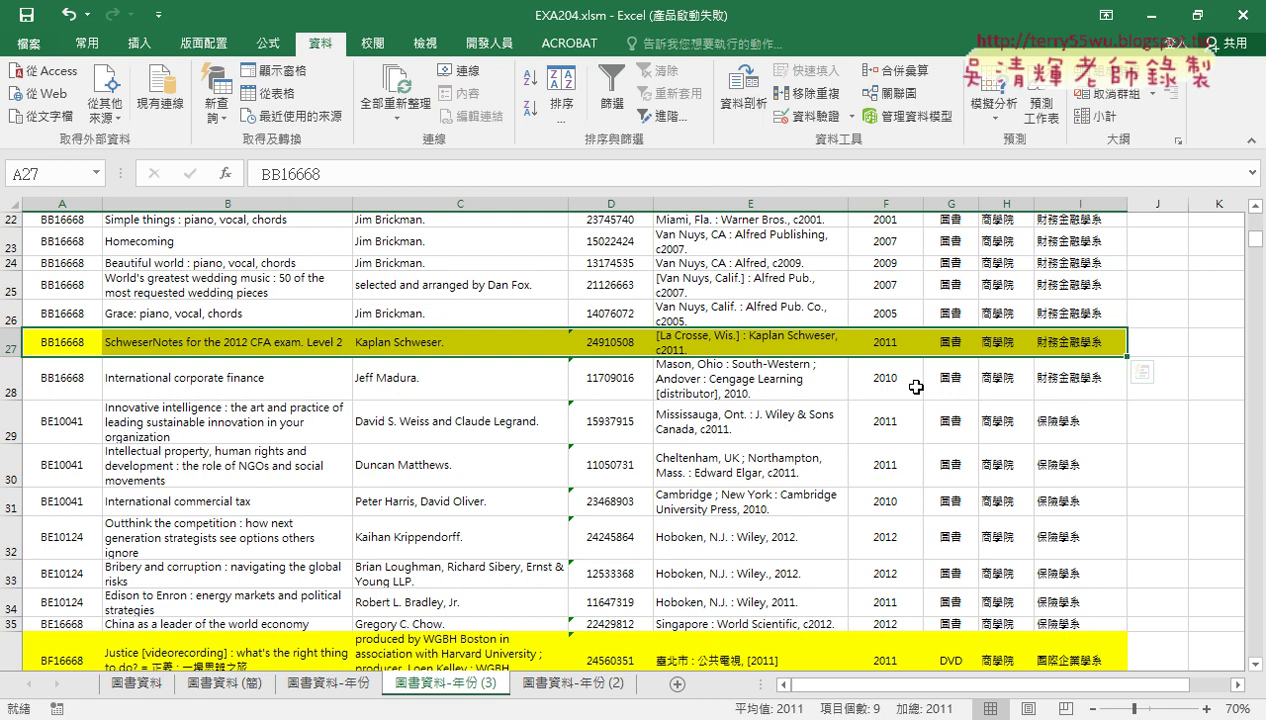
Step: Scroll through the full list to check the yellow-highlighted rows
{"action": "scroll", "coordinate": [909, 437], "scroll_direction": "up", "scroll_amount": 2}
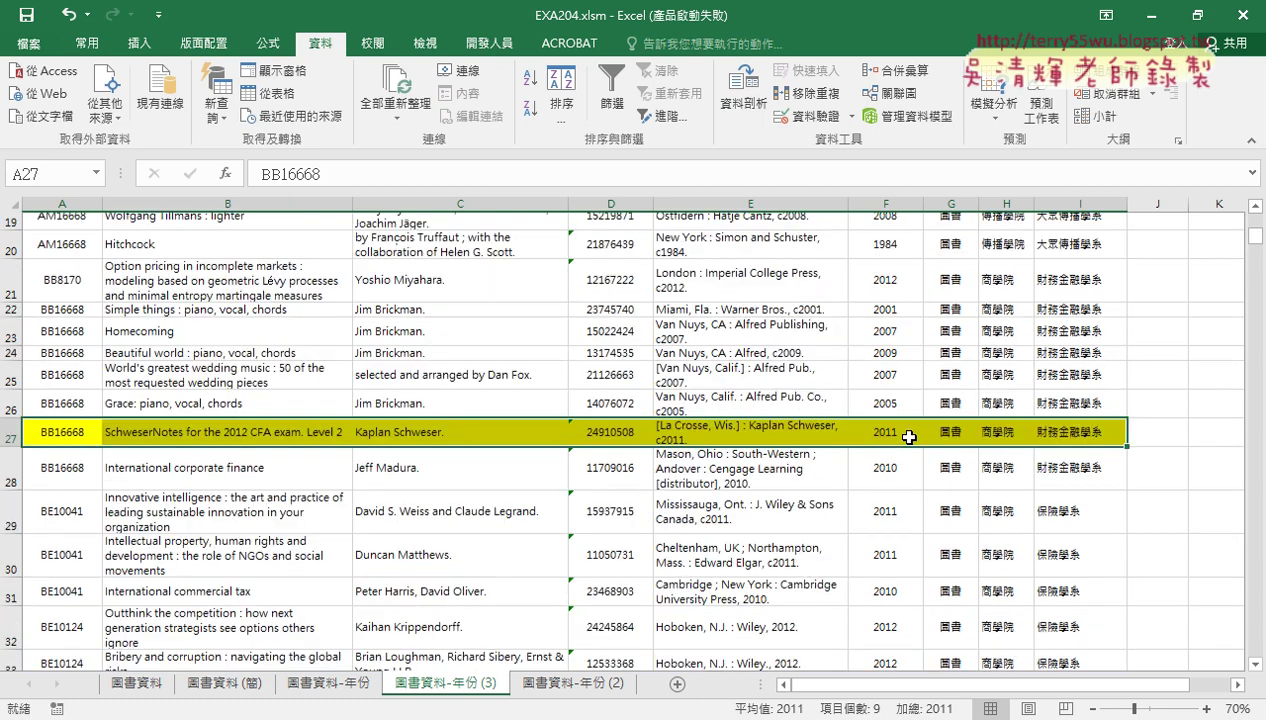
{"action": "scroll", "coordinate": [909, 437], "scroll_direction": "down", "scroll_amount": 2}
{"action": "scroll", "coordinate": [909, 437], "scroll_direction": "down", "scroll_amount": 2}
{"action": "scroll", "coordinate": [909, 437], "scroll_direction": "down", "scroll_amount": 2}
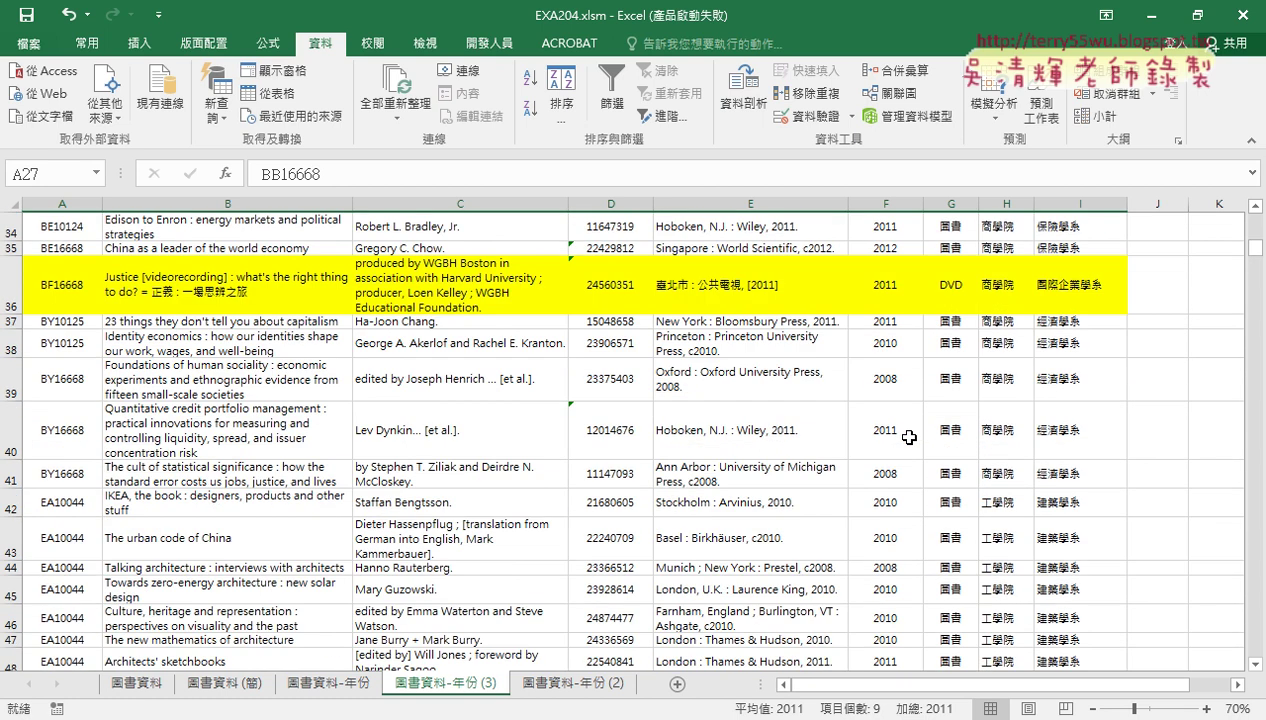
{"action": "scroll", "coordinate": [909, 437], "scroll_direction": "down", "scroll_amount": 2}
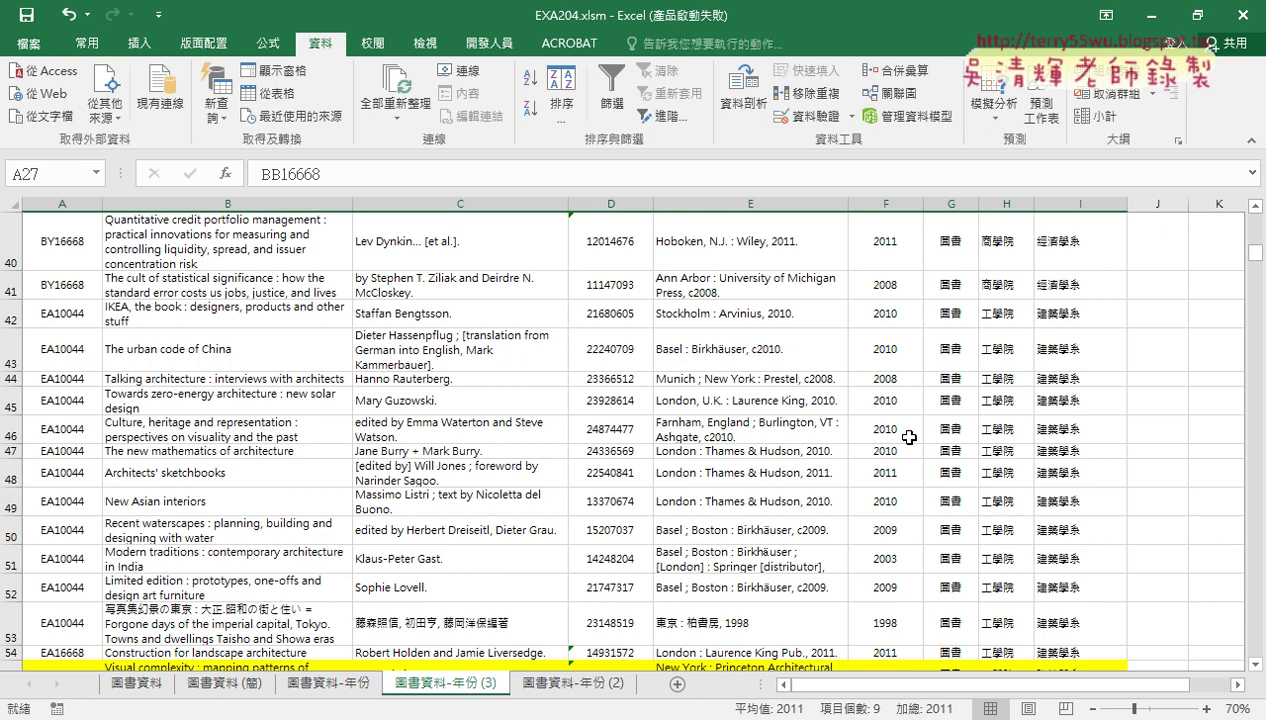